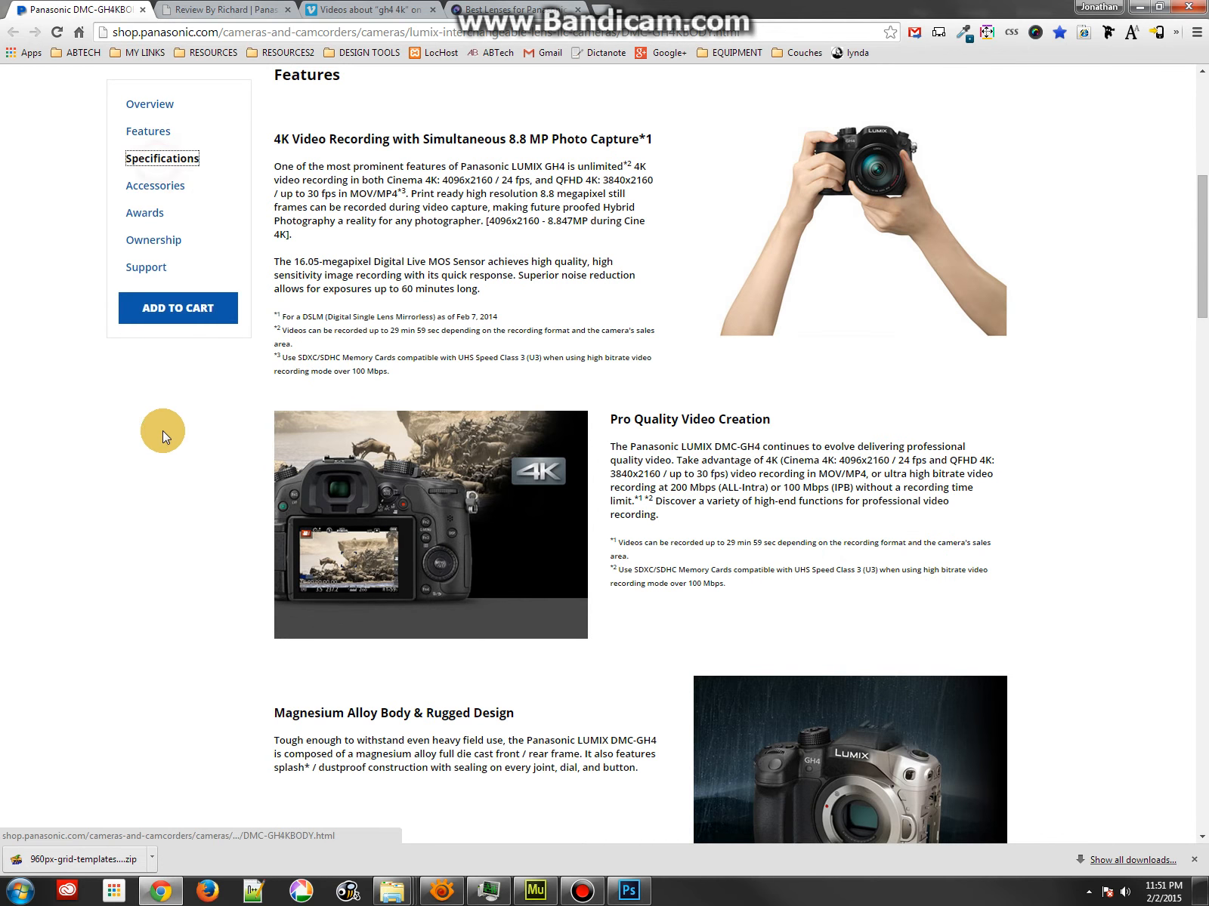
# Review the Panasonic GH4 product page, the Review By Richard article and the "gh4 4k" videos page
pyautogui.scroll(7, 216, 505)
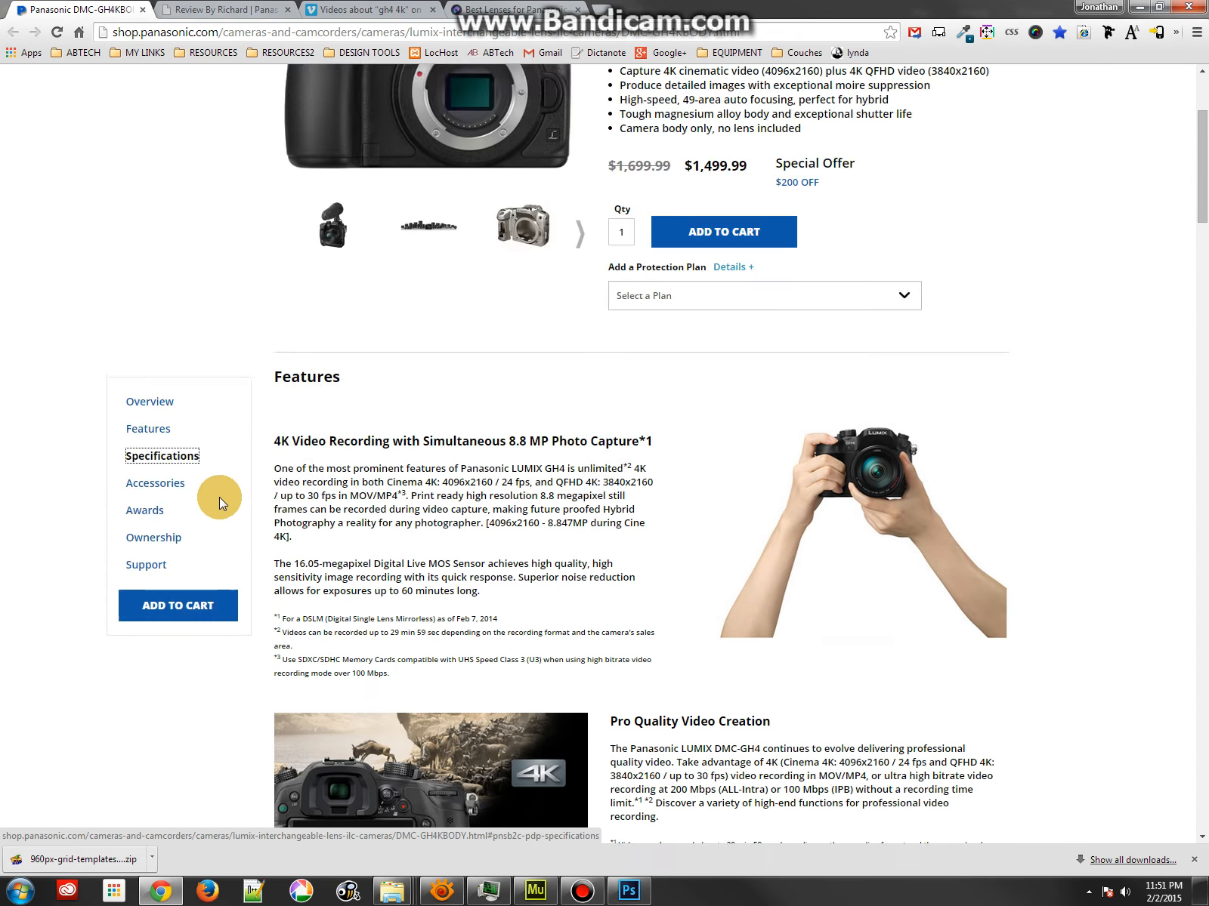
pyautogui.click(195, 9)
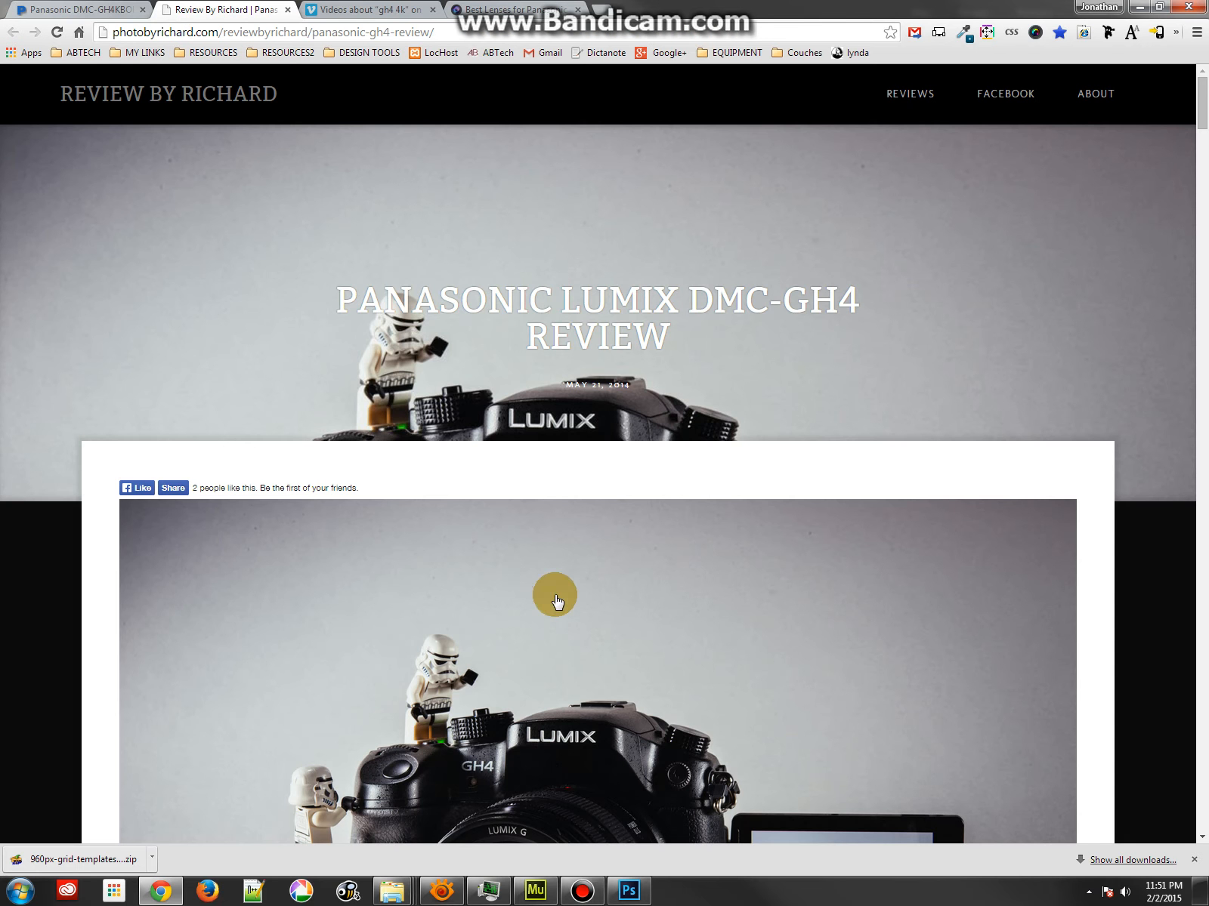
pyautogui.scroll(-20, 704, 317)
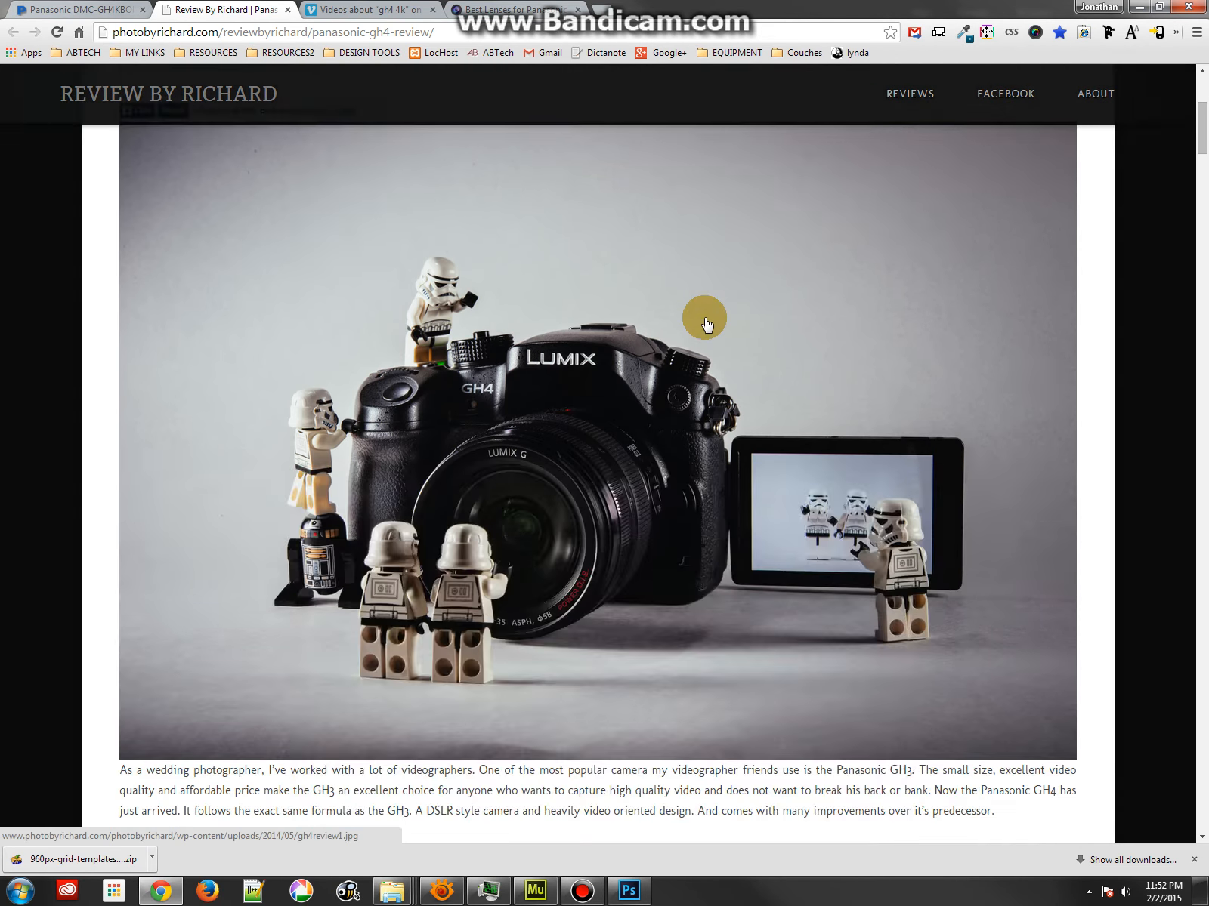
pyautogui.scroll(-15, 687, 389)
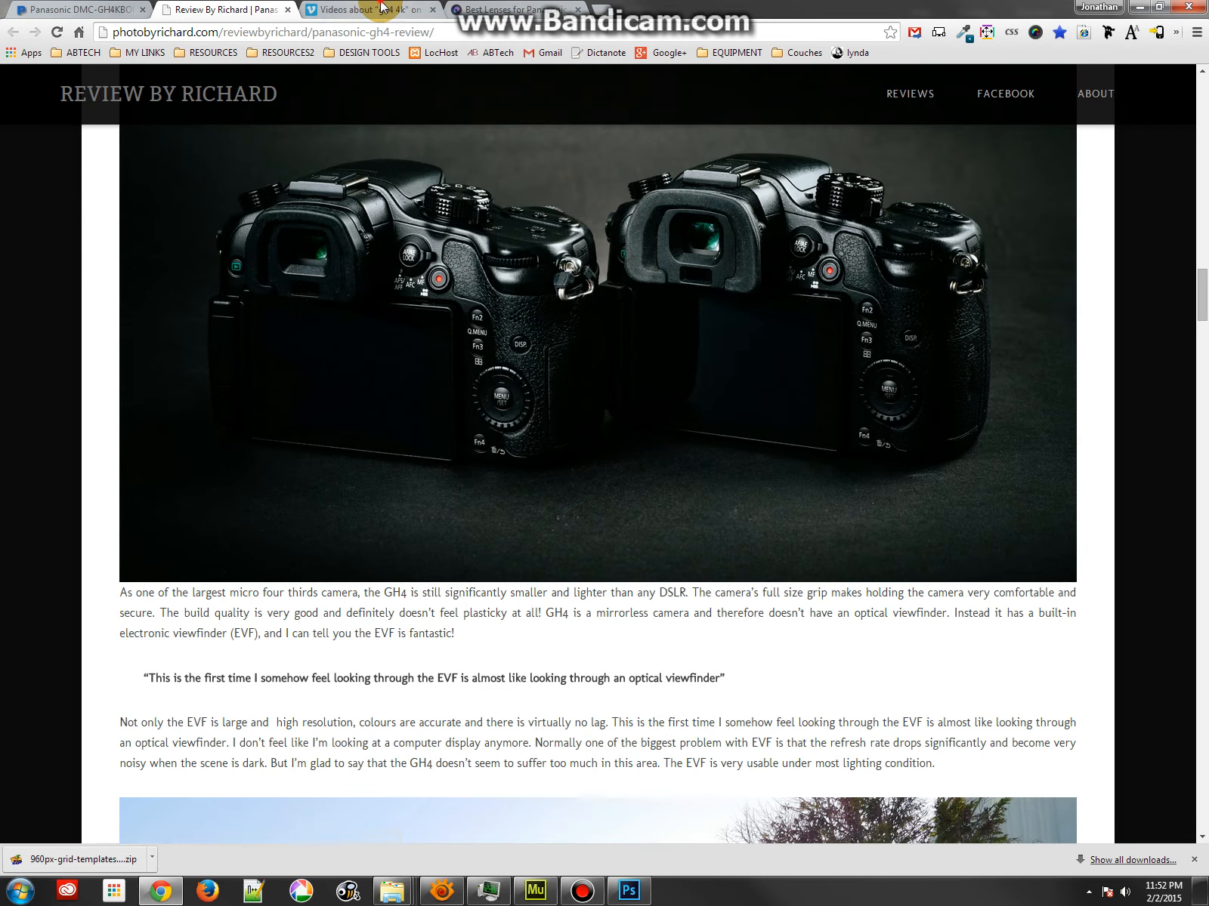
pyautogui.click(383, 9)
# Switch to Windows Explorer and open the originals folder inside MuseTut
pyautogui.click(392, 891)
pyautogui.click(433, 29)
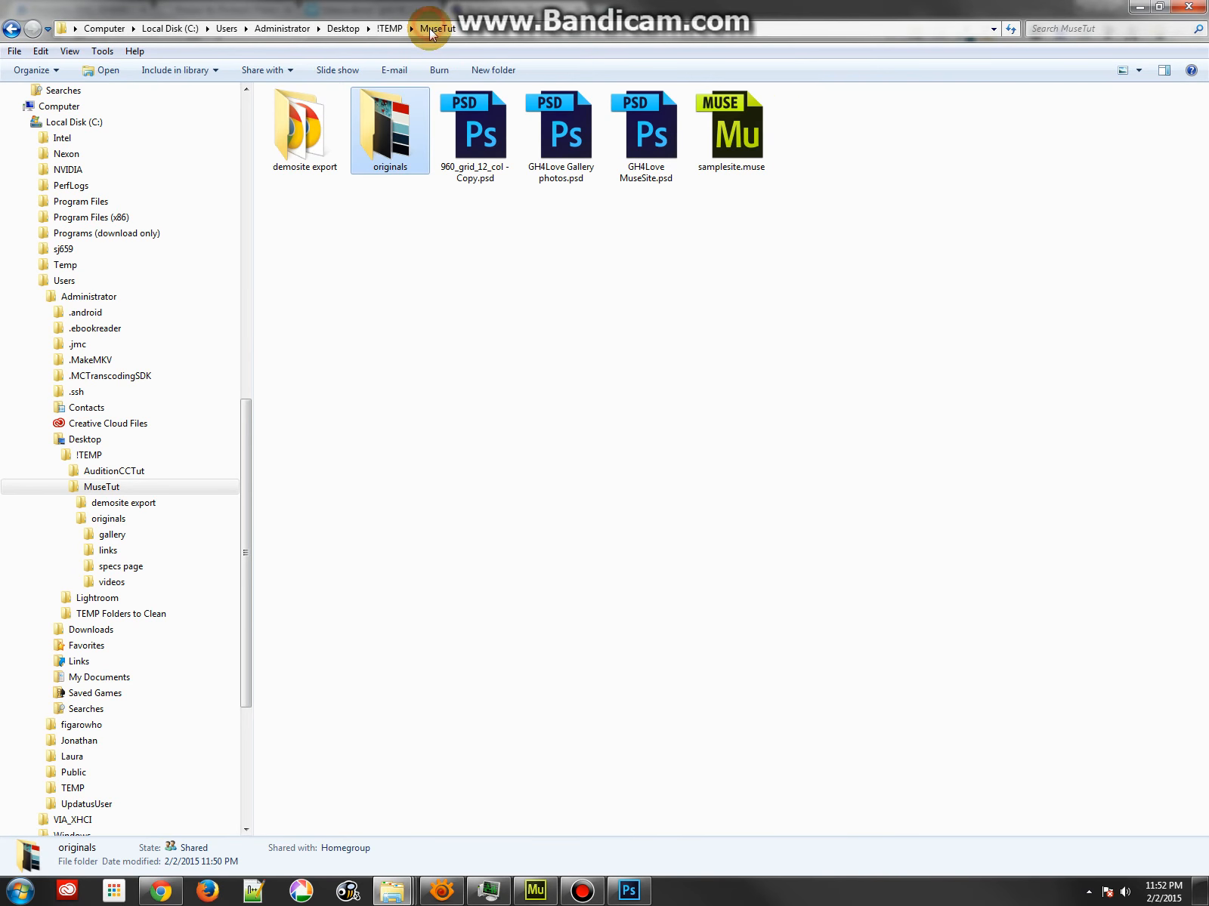
pyautogui.doubleClick(391, 163)
# Browse the source images in the originals folder, starting from the colour palette picture, and close the image viewer
pyautogui.click(722, 138)
pyautogui.doubleClick(721, 139)
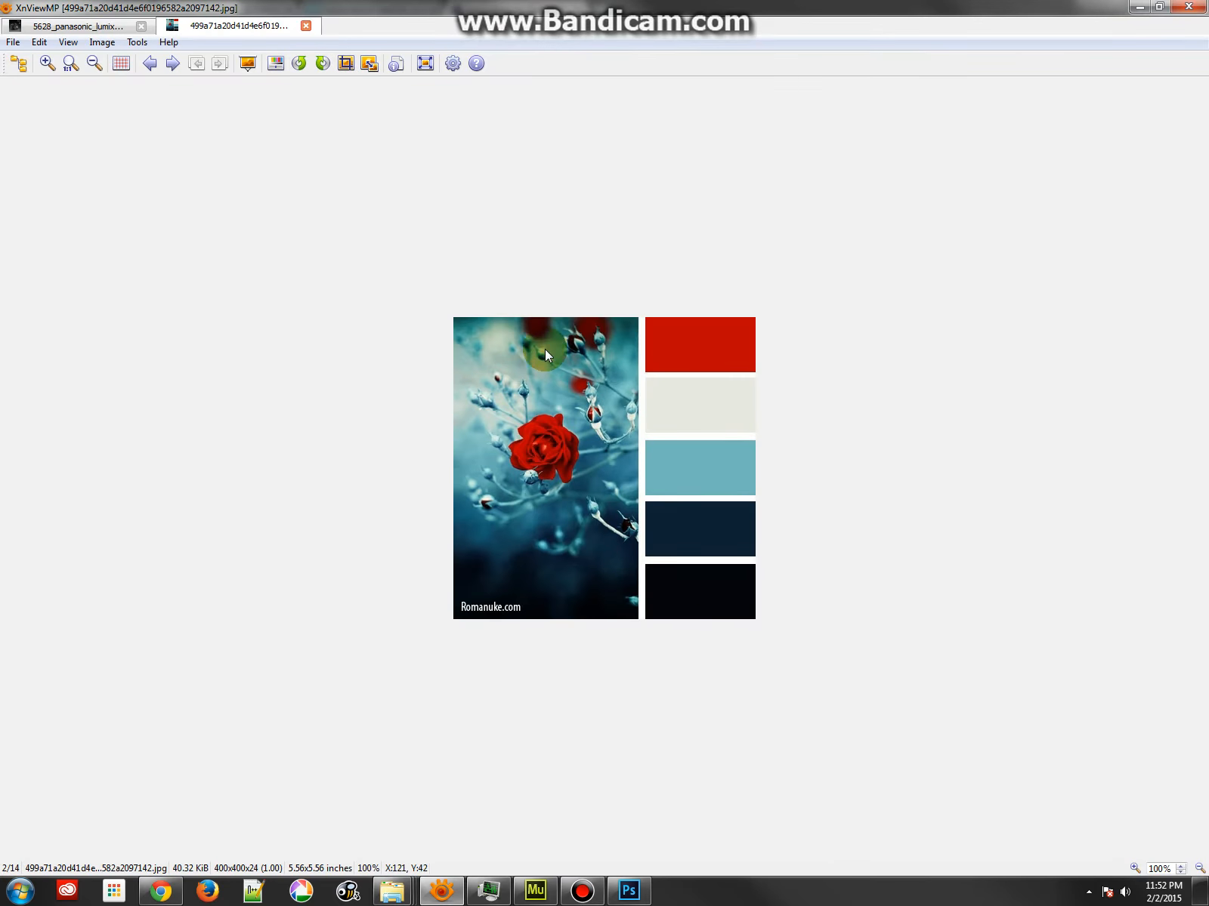
pyautogui.scroll(-5, 537, 346)
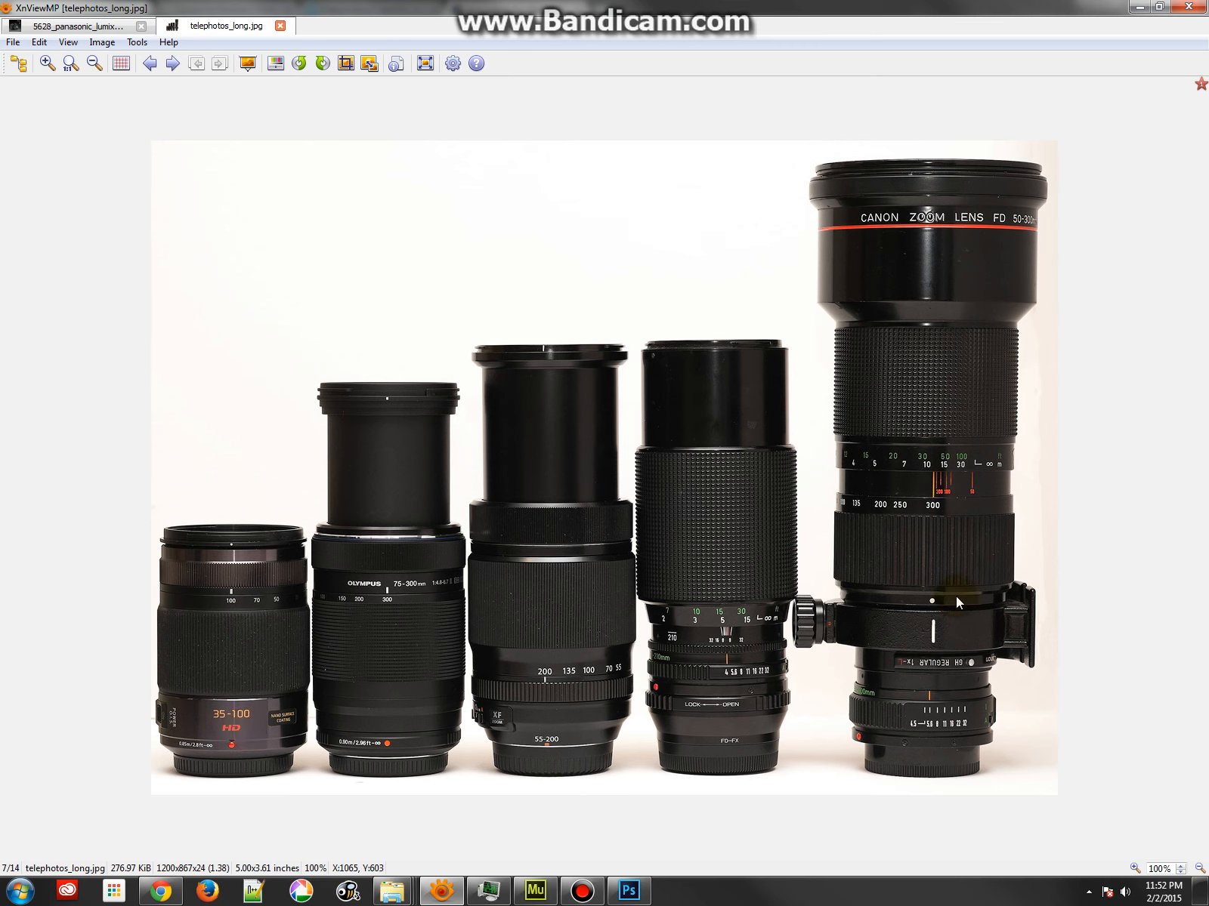
pyautogui.scroll(-1, 943, 473)
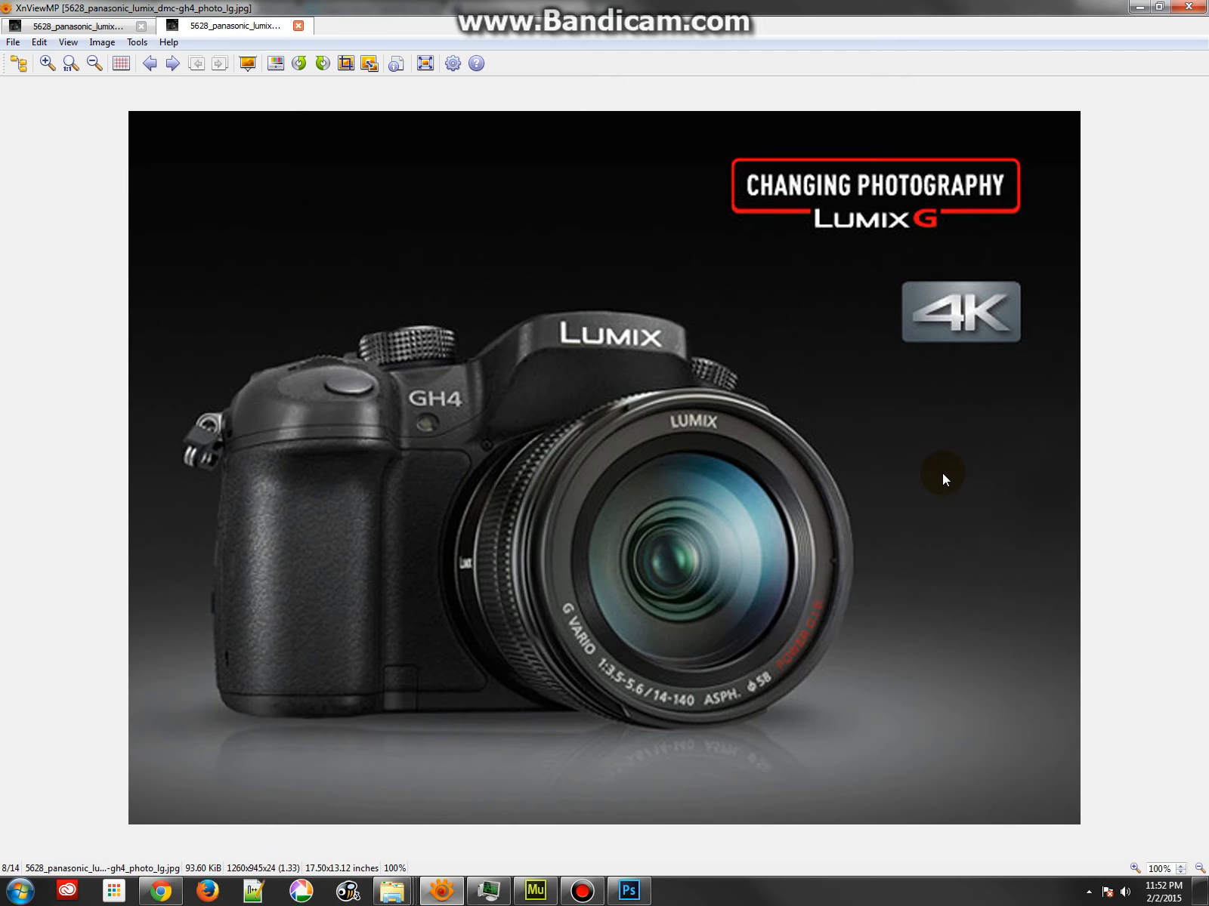
pyautogui.scroll(-2, 943, 473)
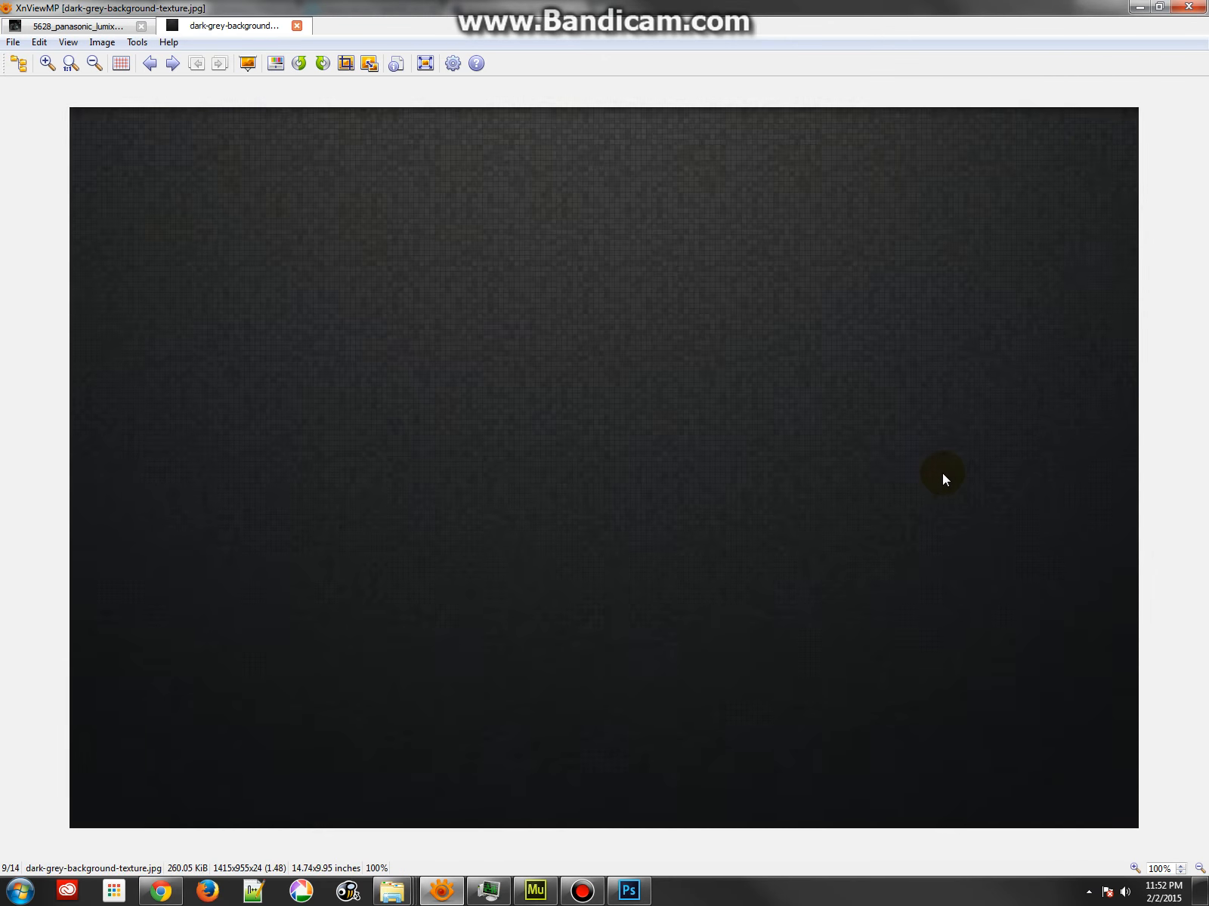
pyautogui.scroll(1, 943, 473)
pyautogui.scroll(-3, 942, 473)
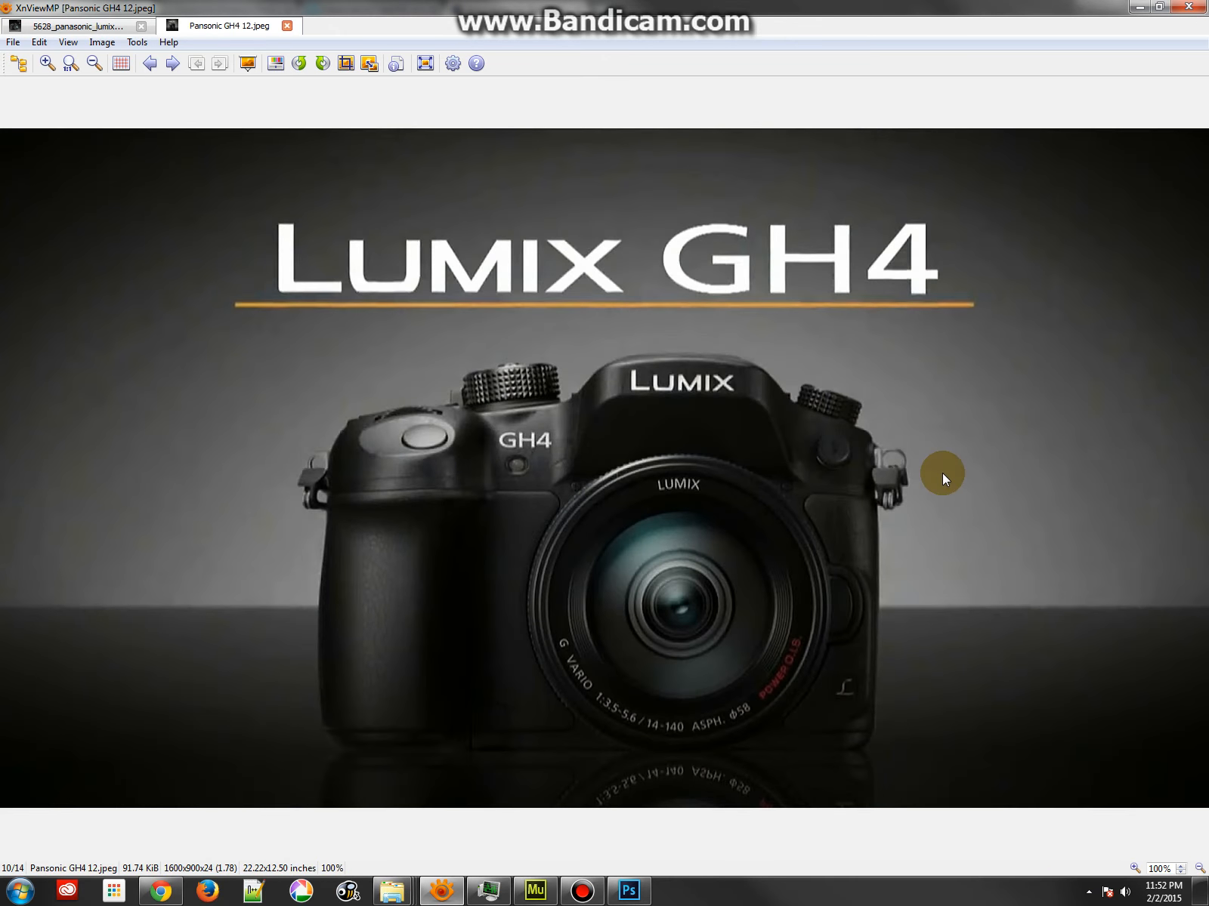
pyautogui.scroll(-2, 942, 479)
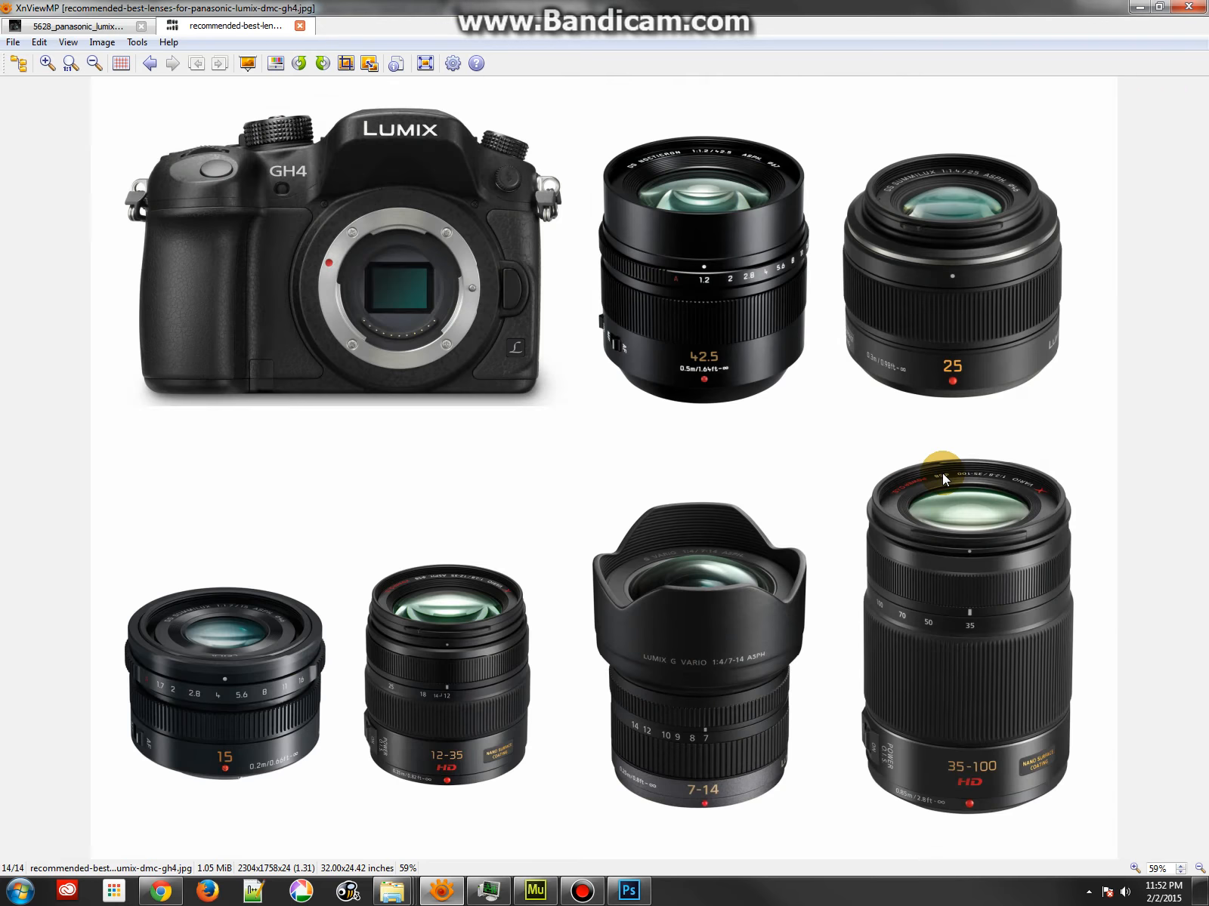
pyautogui.click(1191, 7)
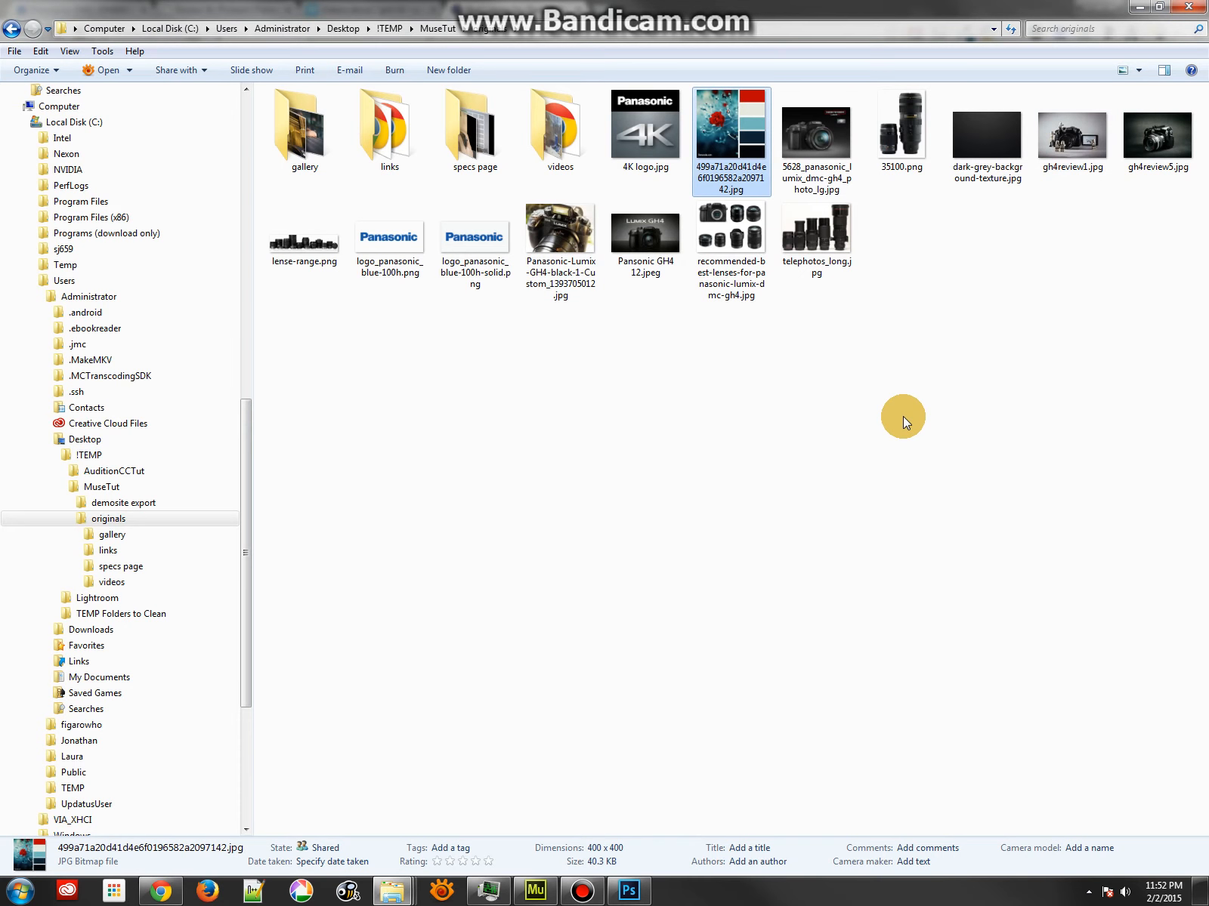
# Return to the MuseTut folder and open GH4Love MuseSite.psd in Photoshop
pyautogui.click(438, 29)
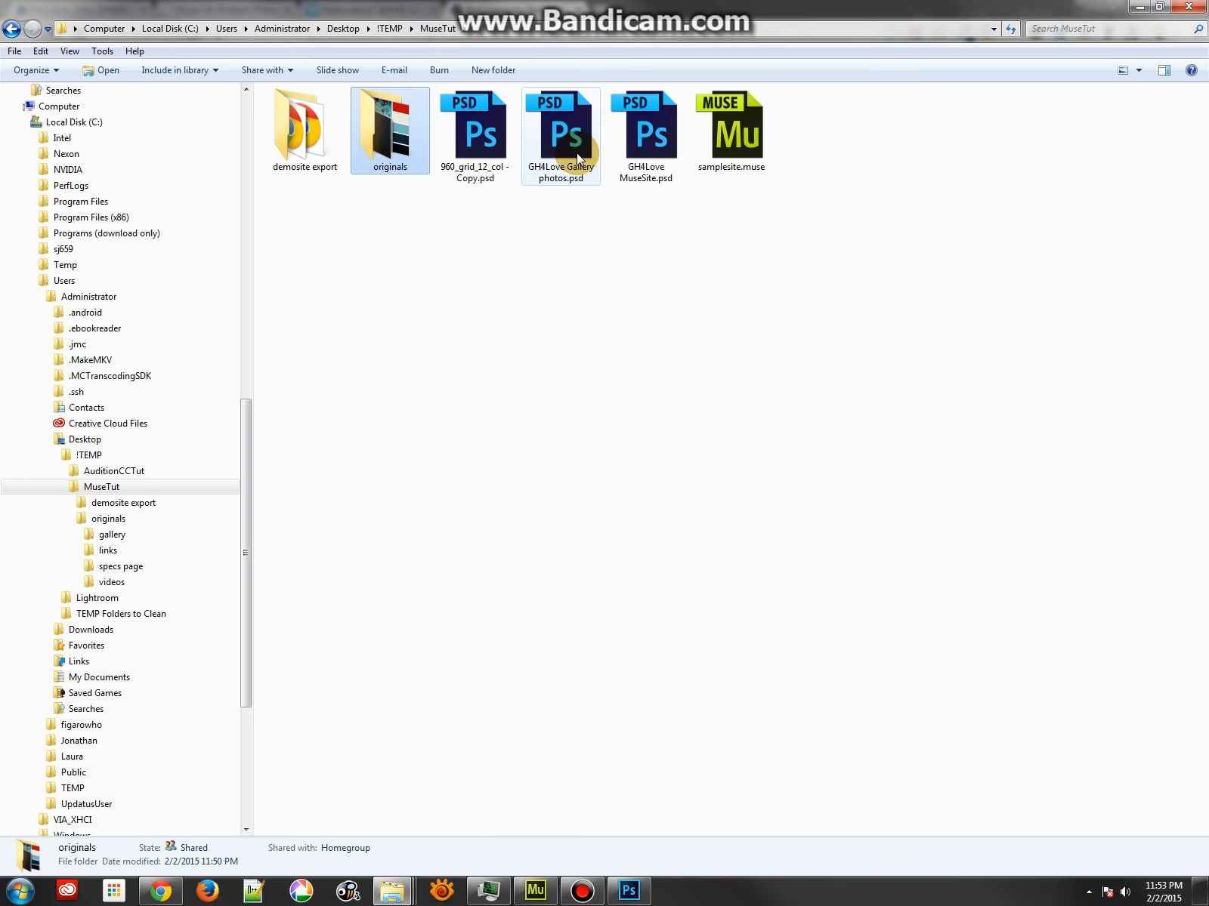
pyautogui.doubleClick(655, 139)
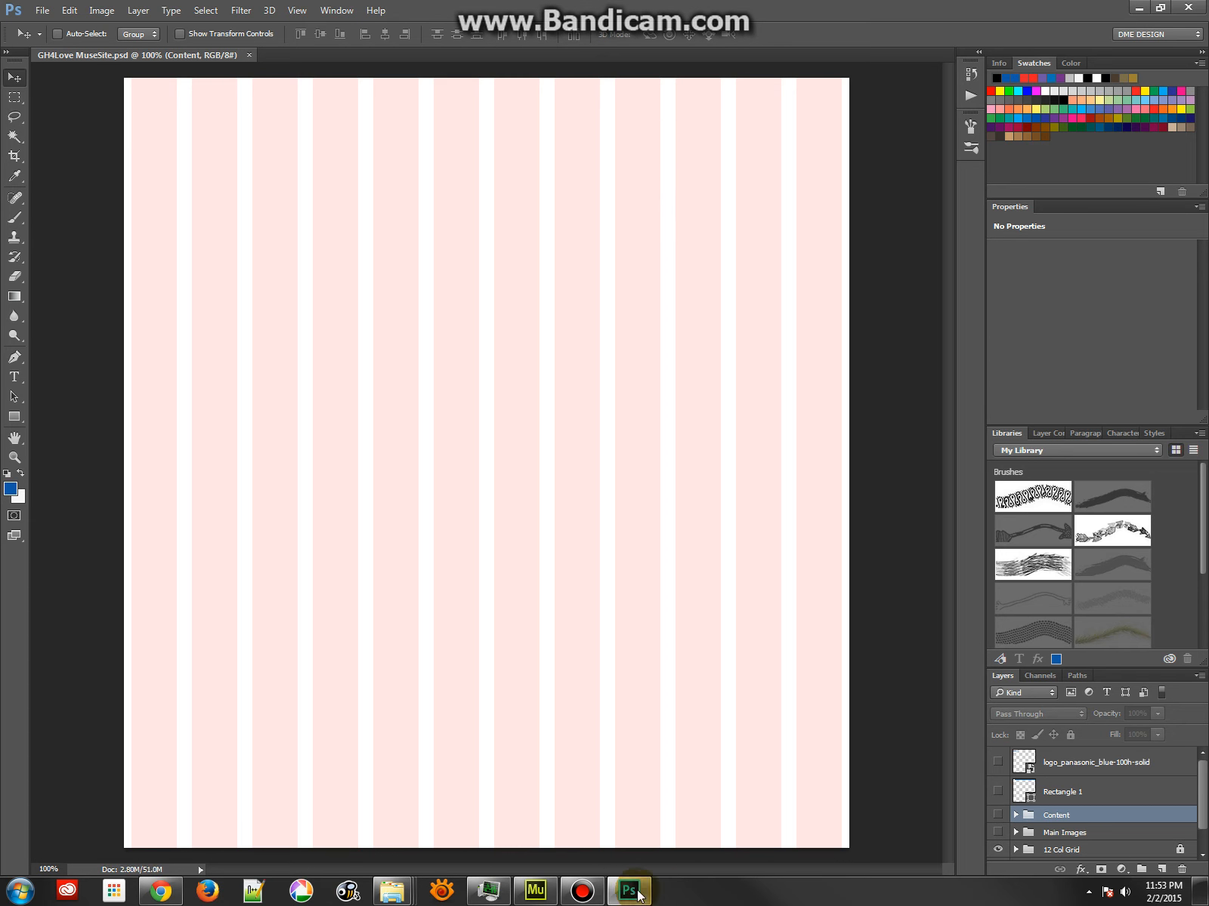
# Place Pansonic GH4 12.jpeg from the originals folder into the GH4Love MuseSite document at 60% scale and commit it
pyautogui.moveTo(410, 897)
pyautogui.click(412, 809)
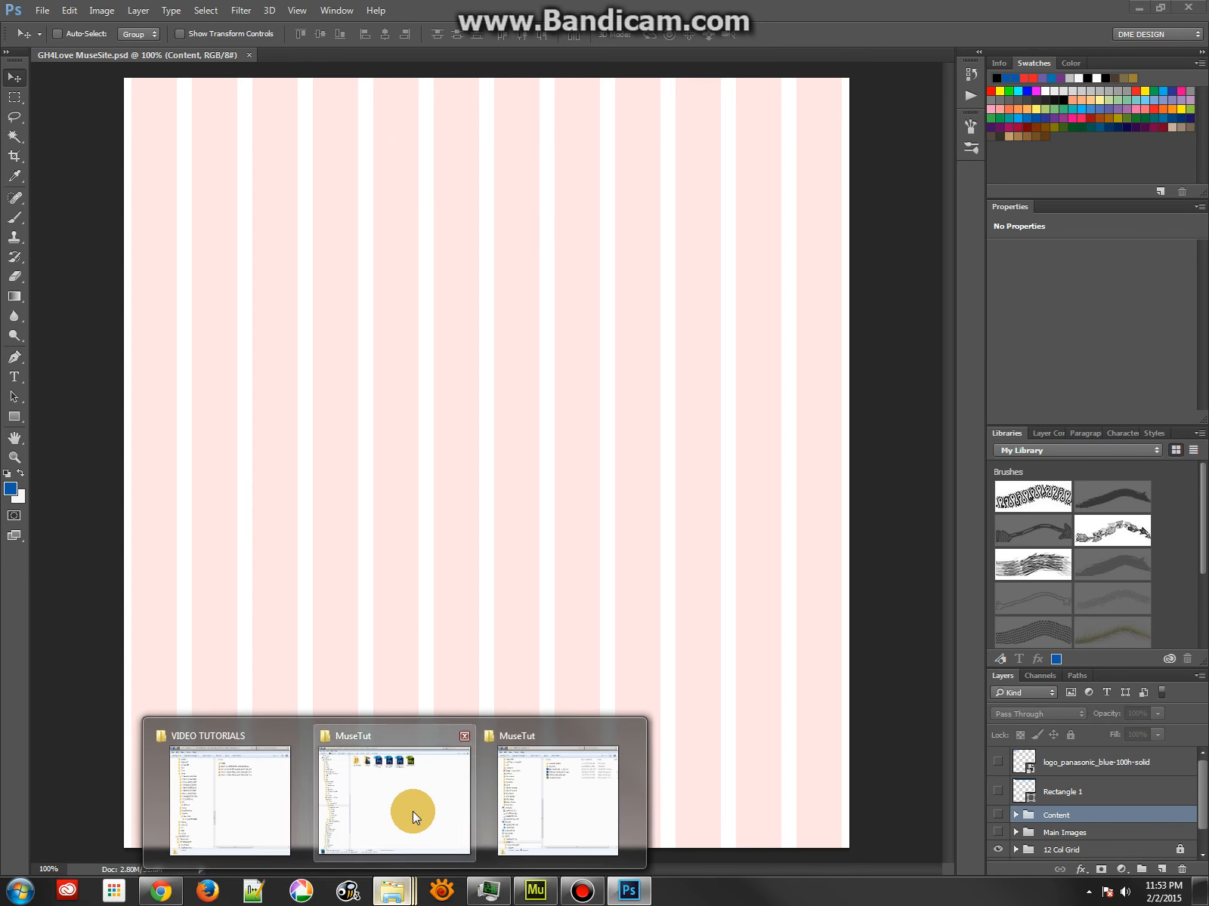
pyautogui.doubleClick(382, 117)
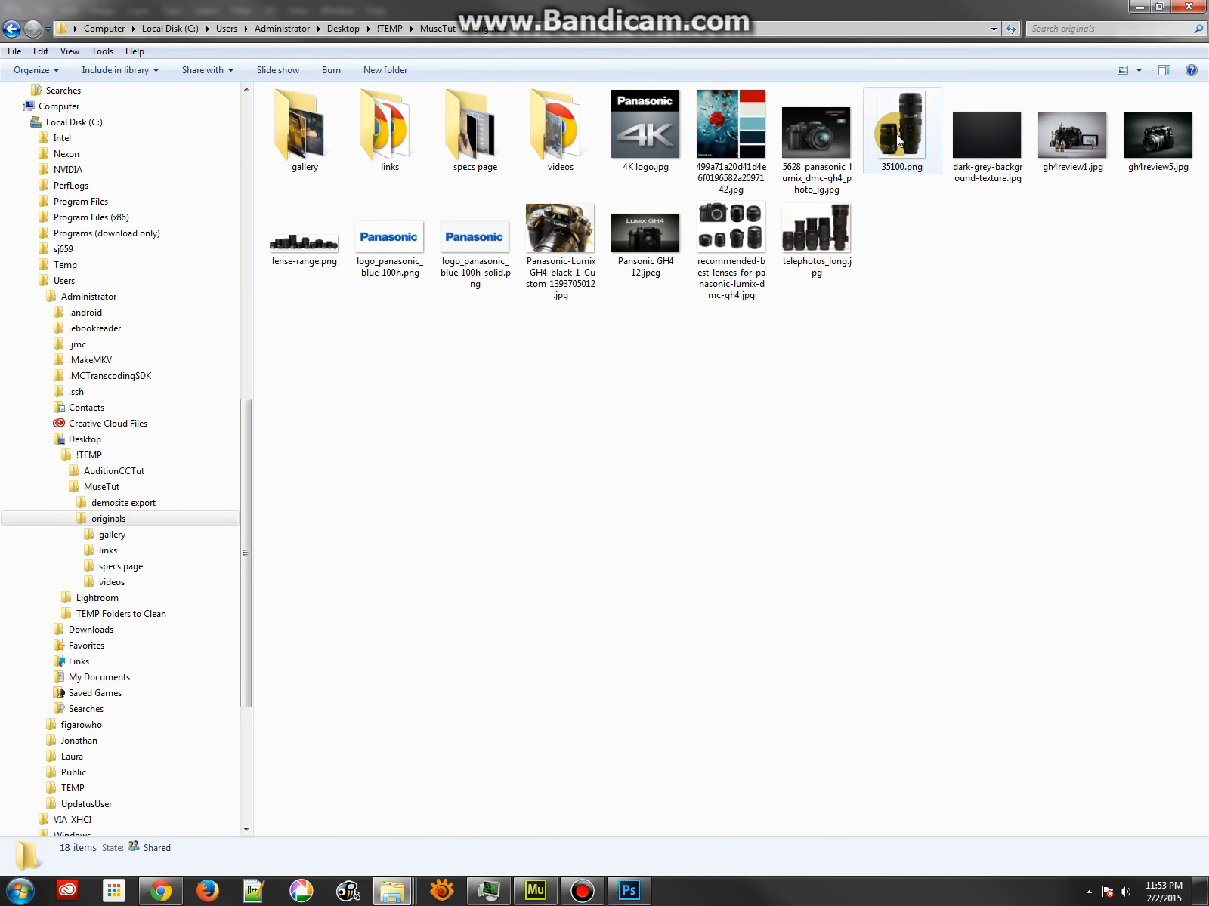
pyautogui.click(661, 242)
pyautogui.moveTo(651, 5); pyautogui.dragTo(1208, 109)
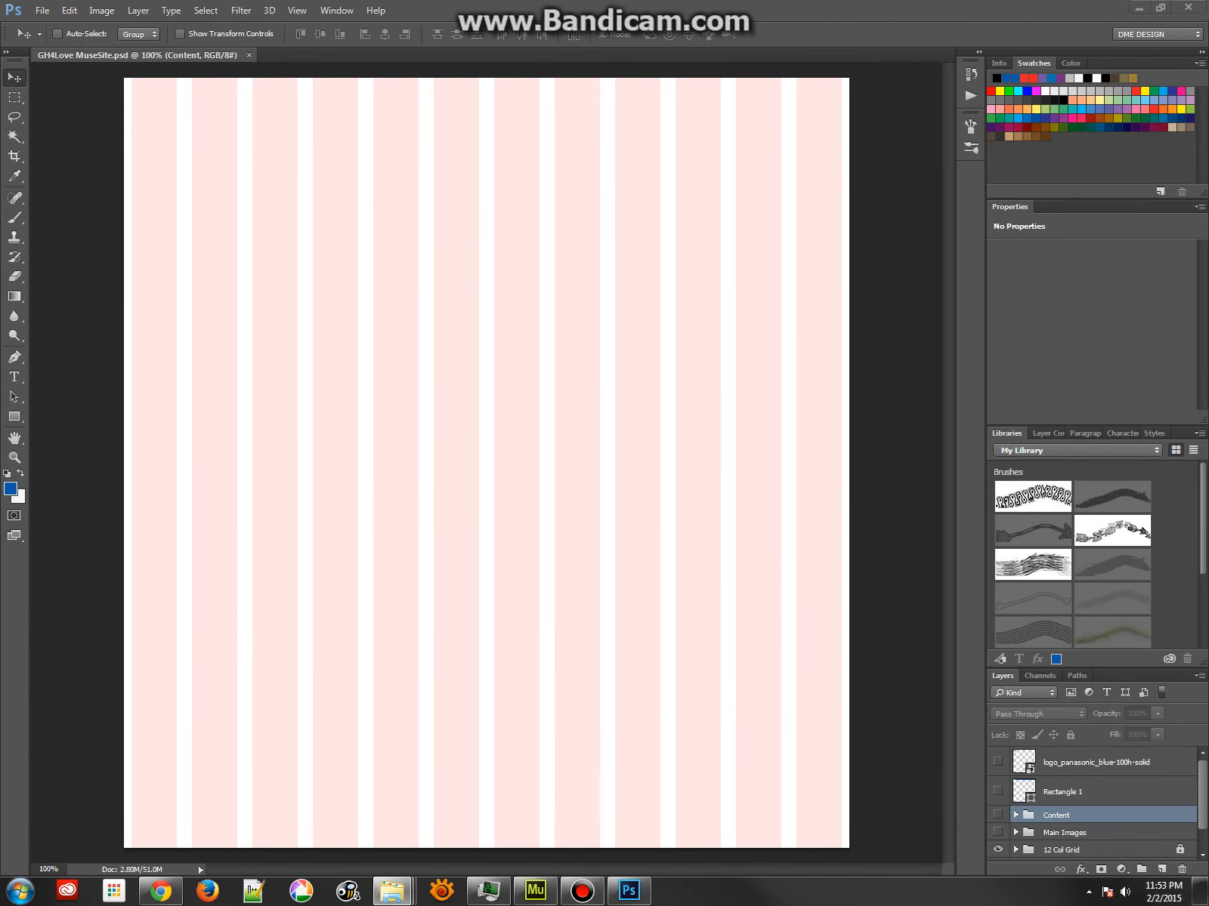
pyautogui.moveTo(1207, 244); pyautogui.dragTo(398, 248)
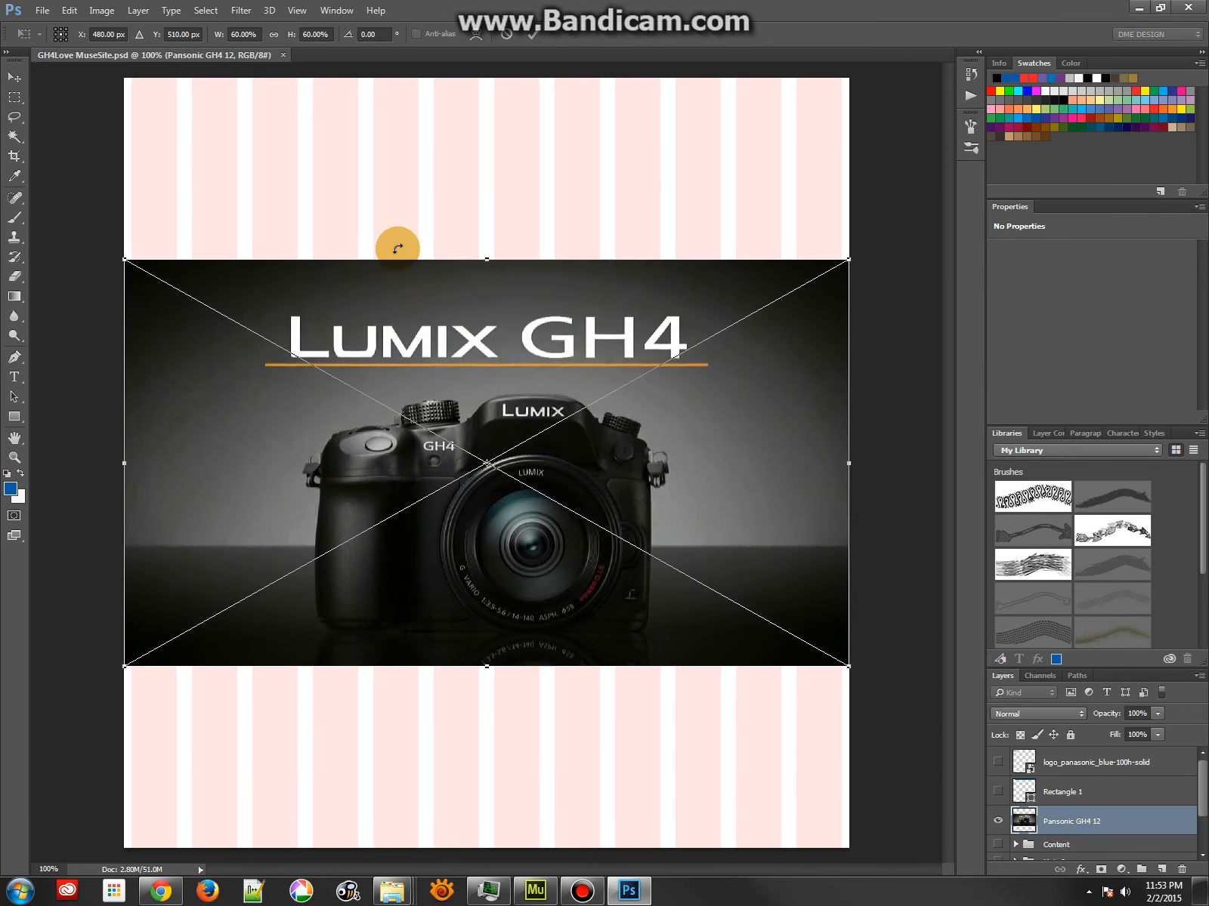
pyautogui.doubleClick(167, 269)
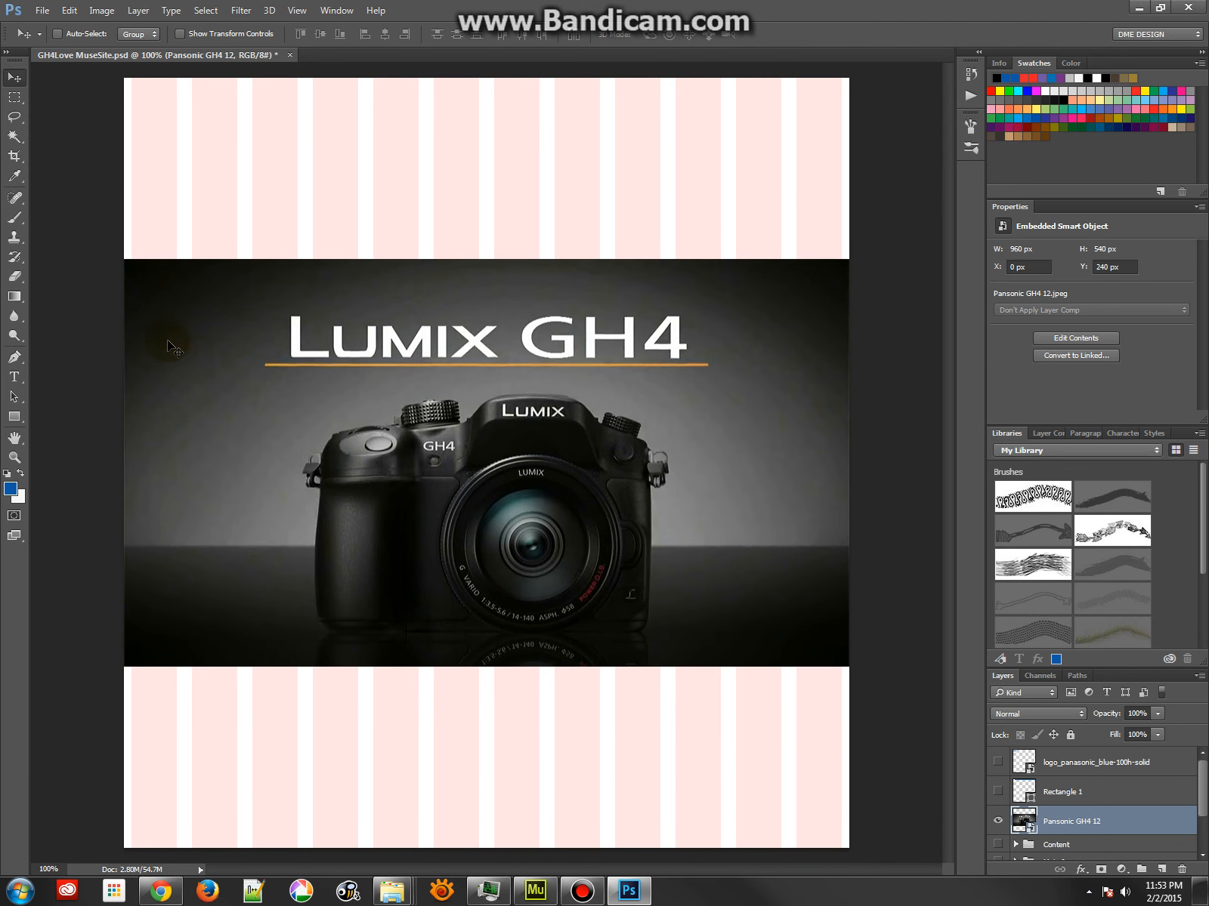
# Check the document's pixel dimensions in Image Size without changing them
pyautogui.click(148, 127)
pyautogui.click(101, 10)
pyautogui.click(115, 119)
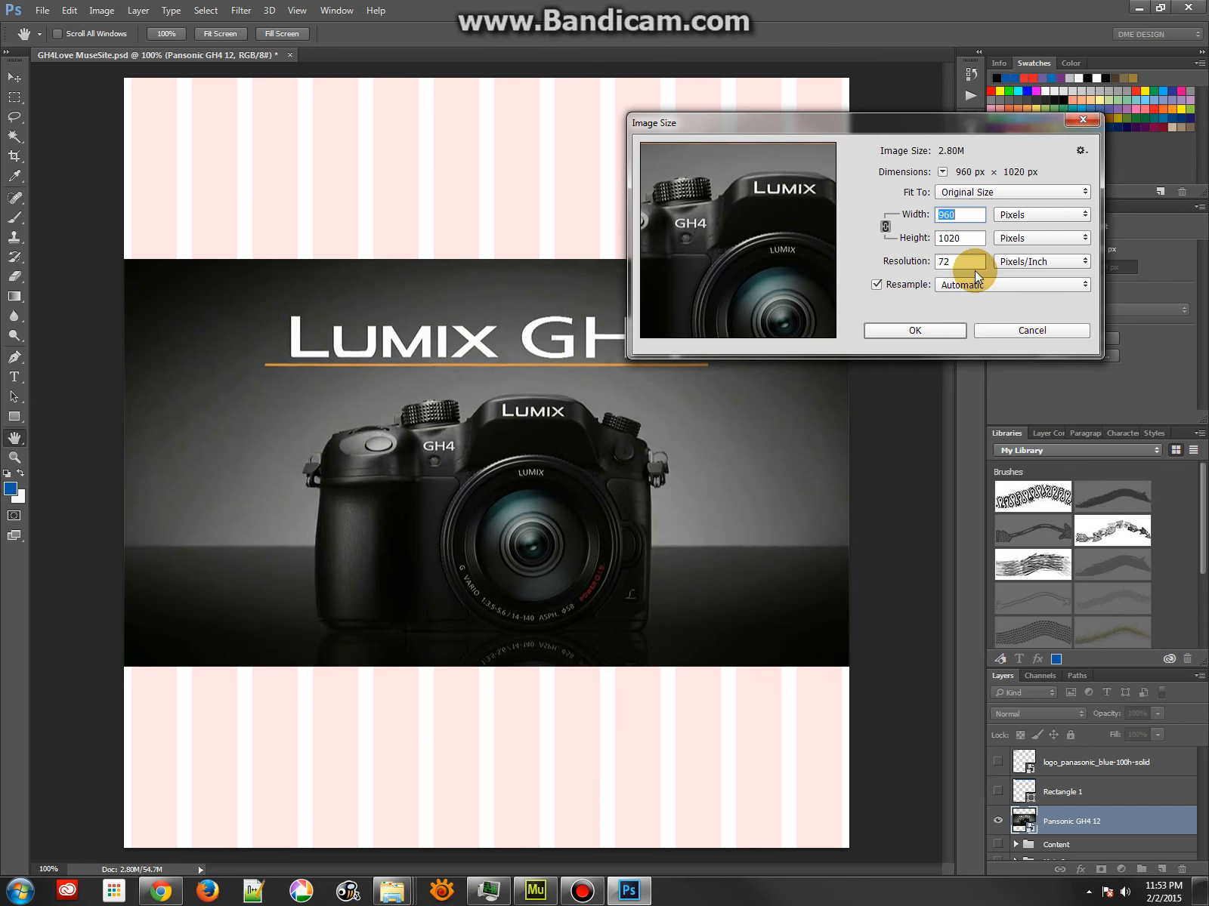
pyautogui.click(1016, 327)
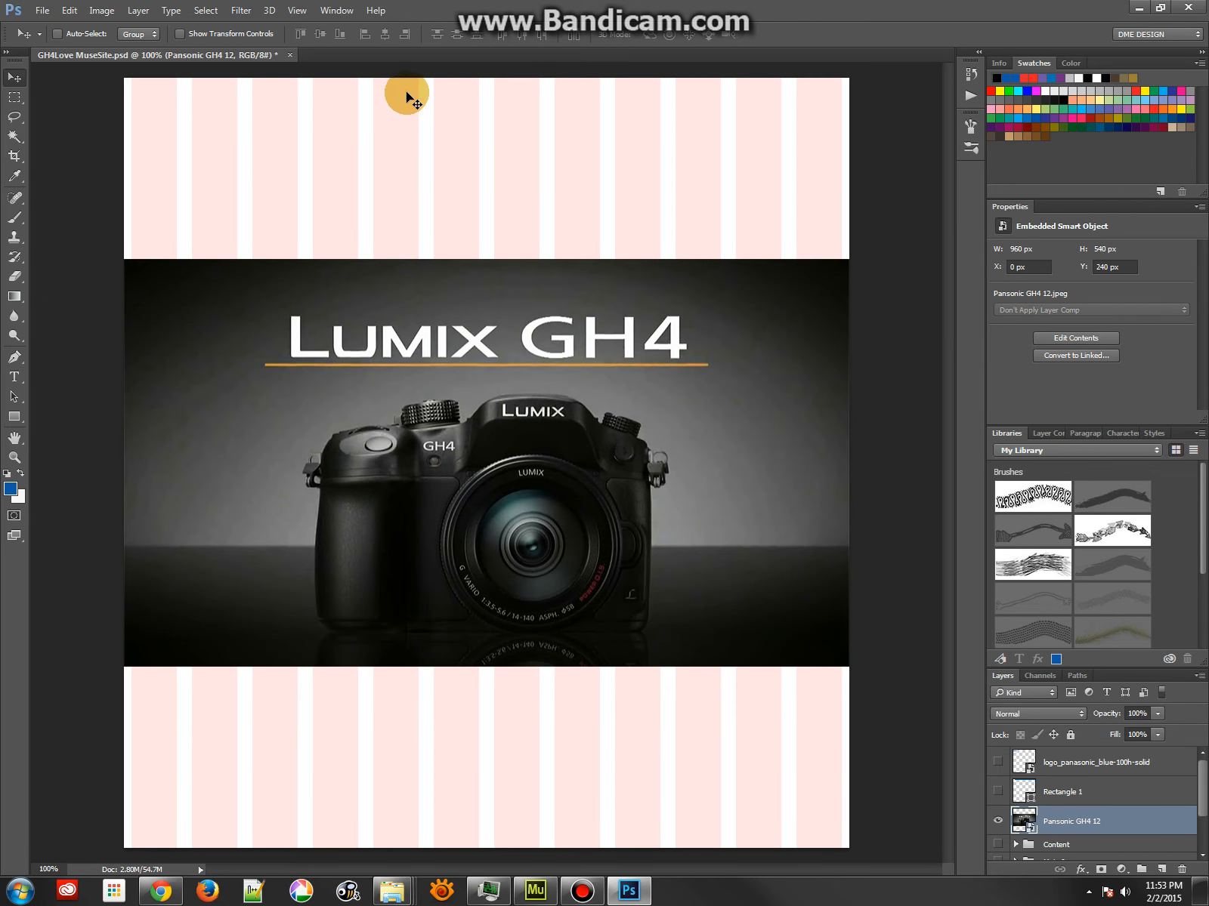
# Show the extras to view the 12-column guides over the layout, and hide them again
pyautogui.click(269, 11)
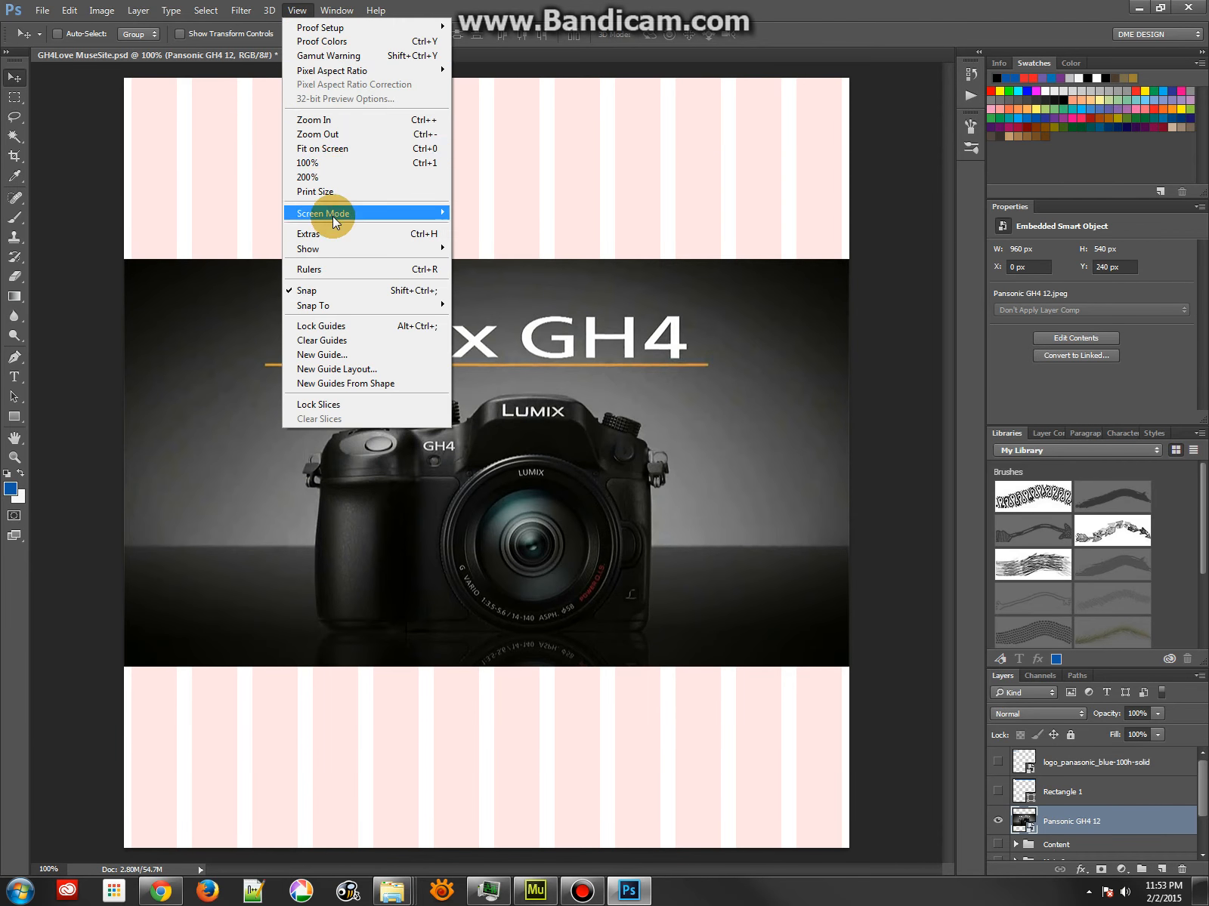
pyautogui.click(333, 232)
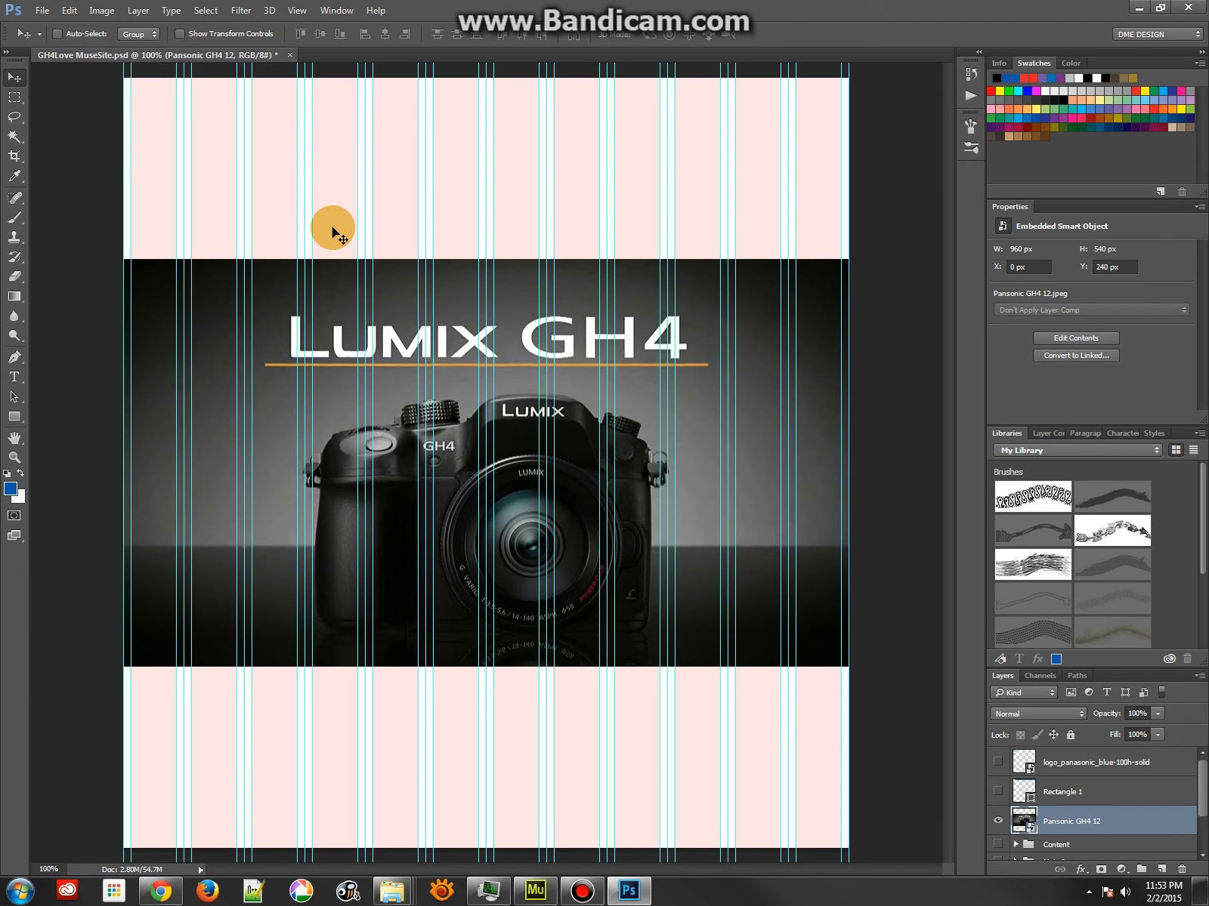
pyautogui.click(299, 11)
pyautogui.click(336, 233)
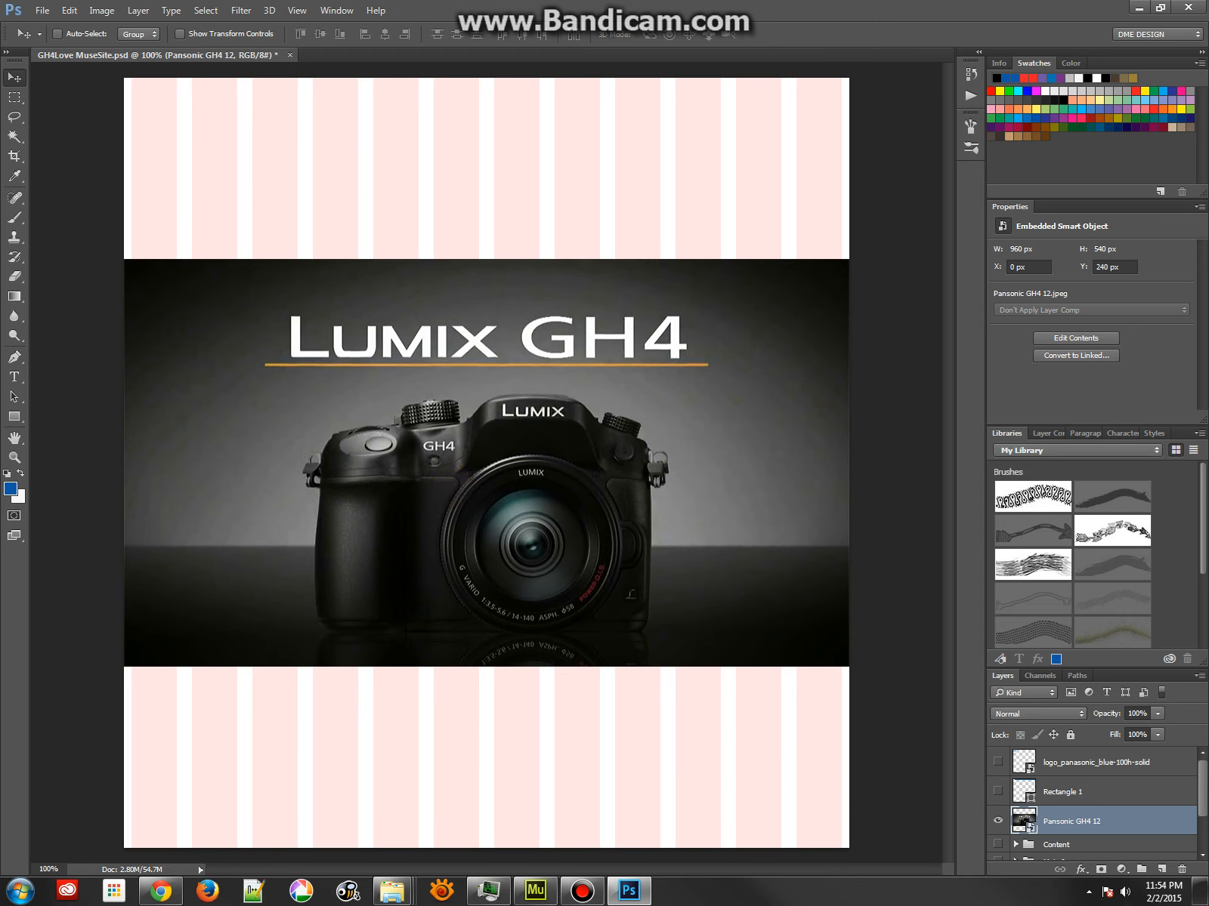
# Put the Pansonic GH4 12 layer into the Main Images group and make the group visible
pyautogui.scroll(-2, 1194, 782)
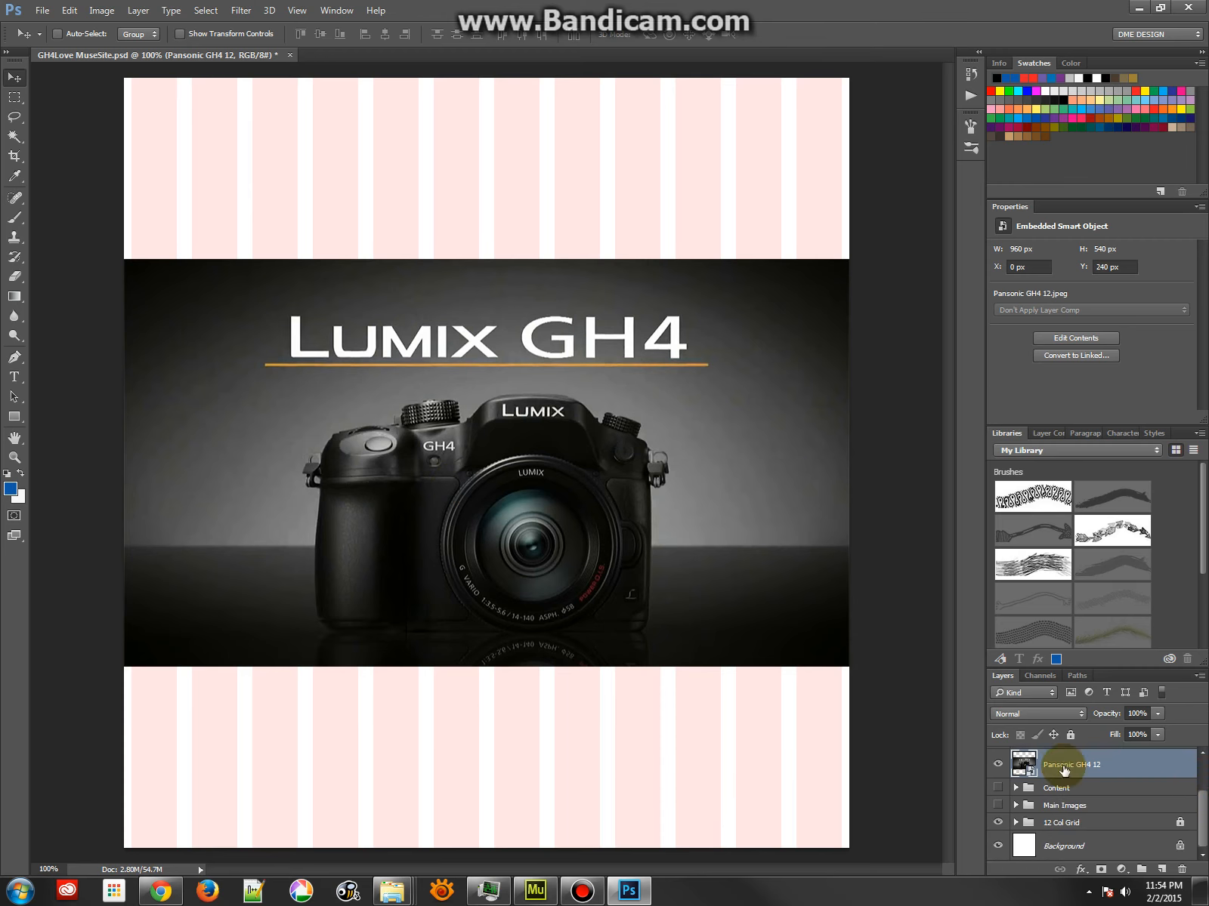
pyautogui.moveTo(1025, 765); pyautogui.dragTo(1032, 808)
pyautogui.click(998, 806)
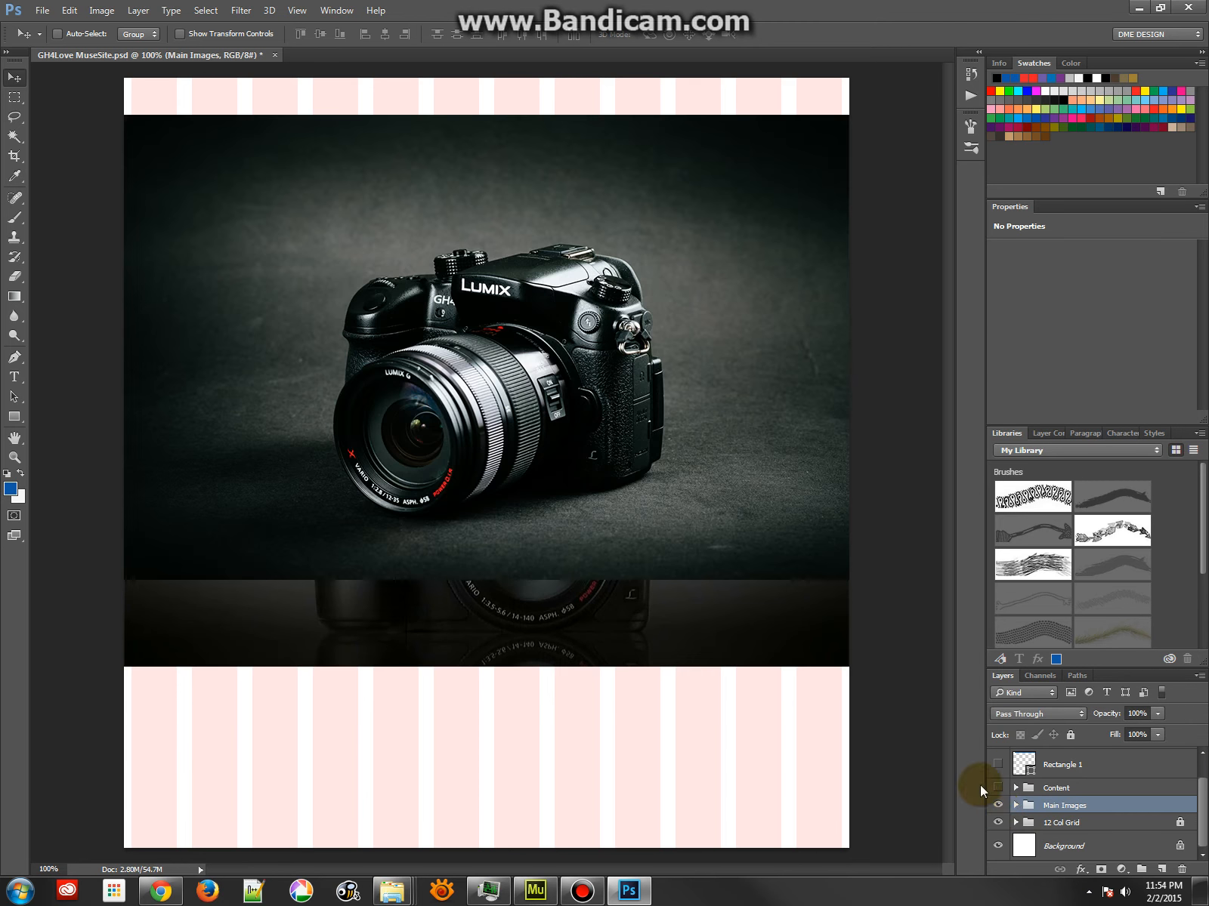
# Expand the Main Images group and move the Pansonic GH4 12 layer above gh4review1 and gh4review5
pyautogui.click(1016, 805)
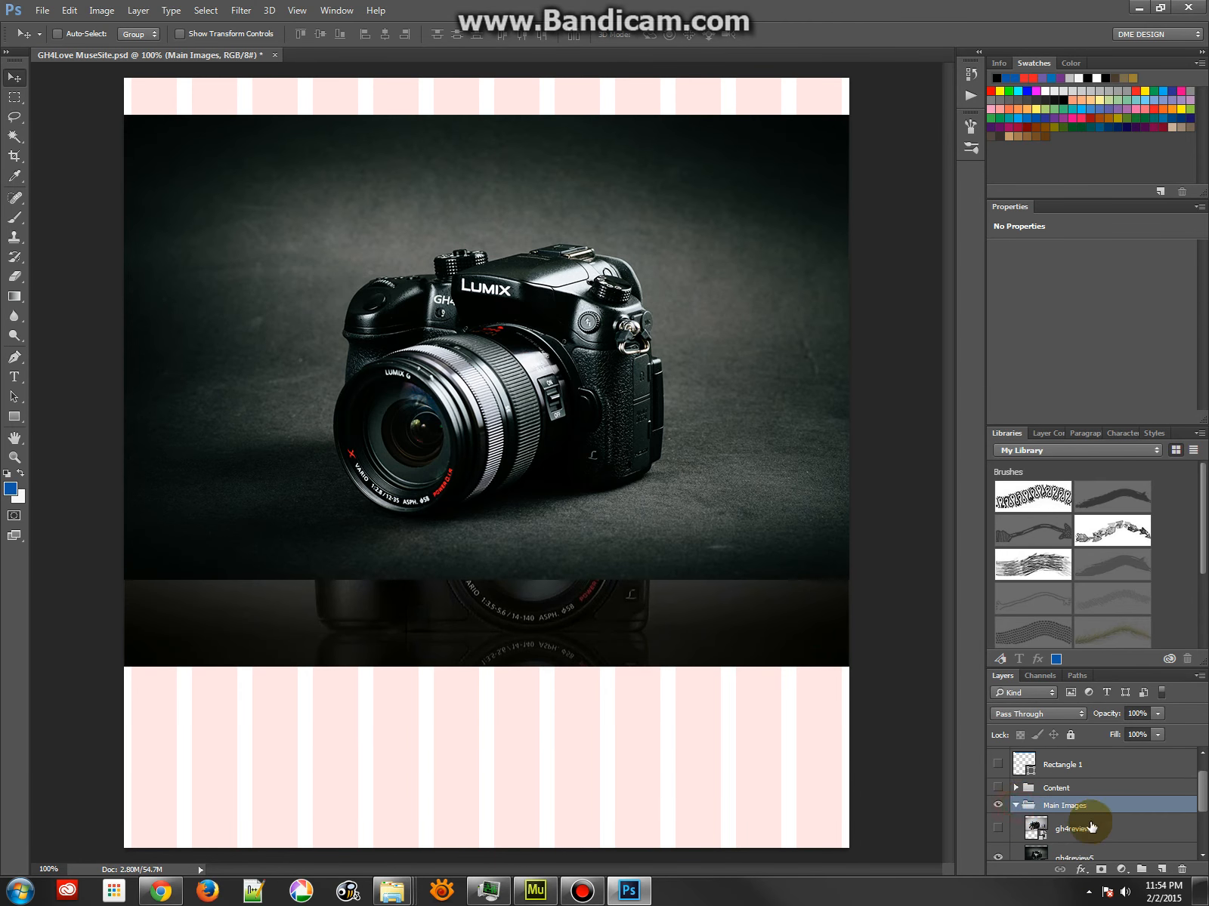
pyautogui.scroll(-2, 1063, 810)
pyautogui.click(1036, 770)
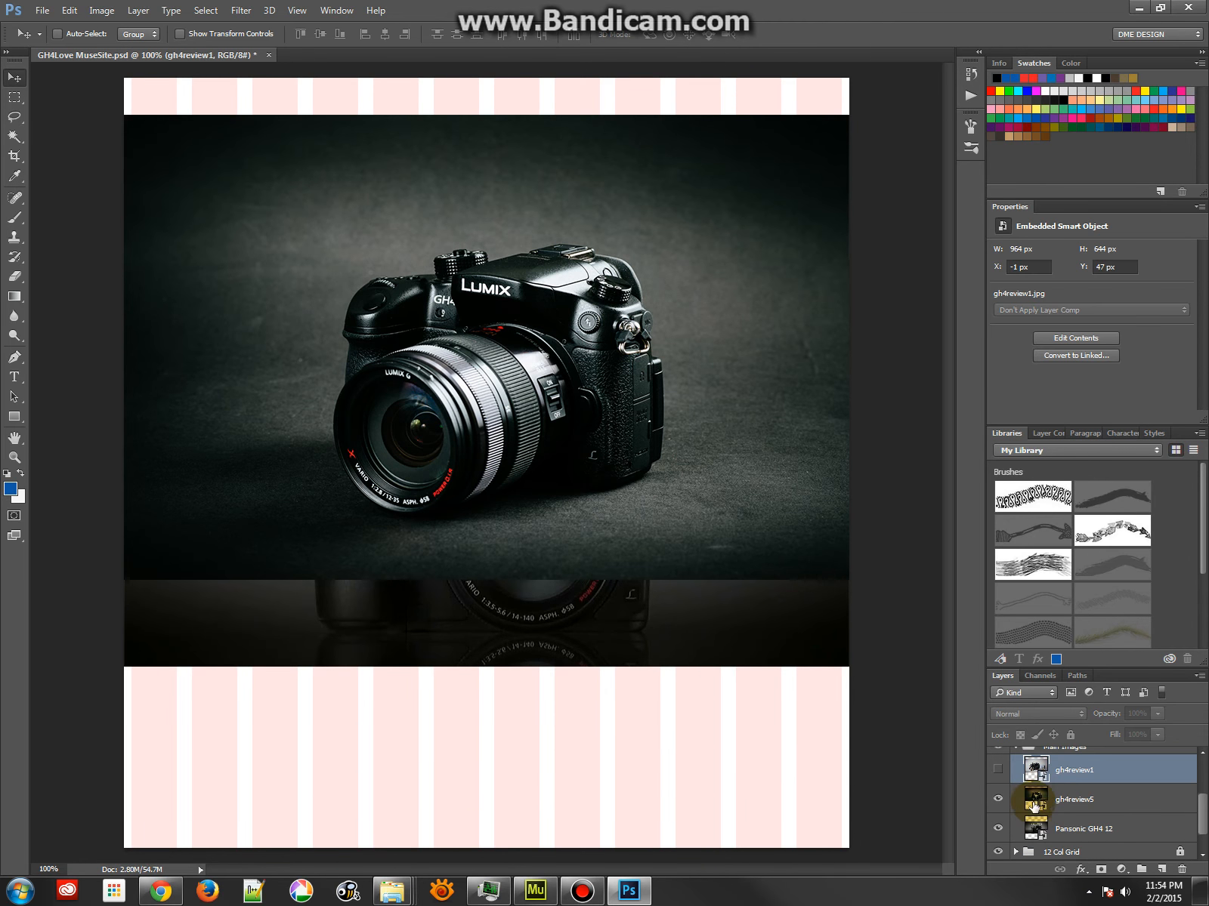
pyautogui.moveTo(1035, 829); pyautogui.dragTo(1037, 780)
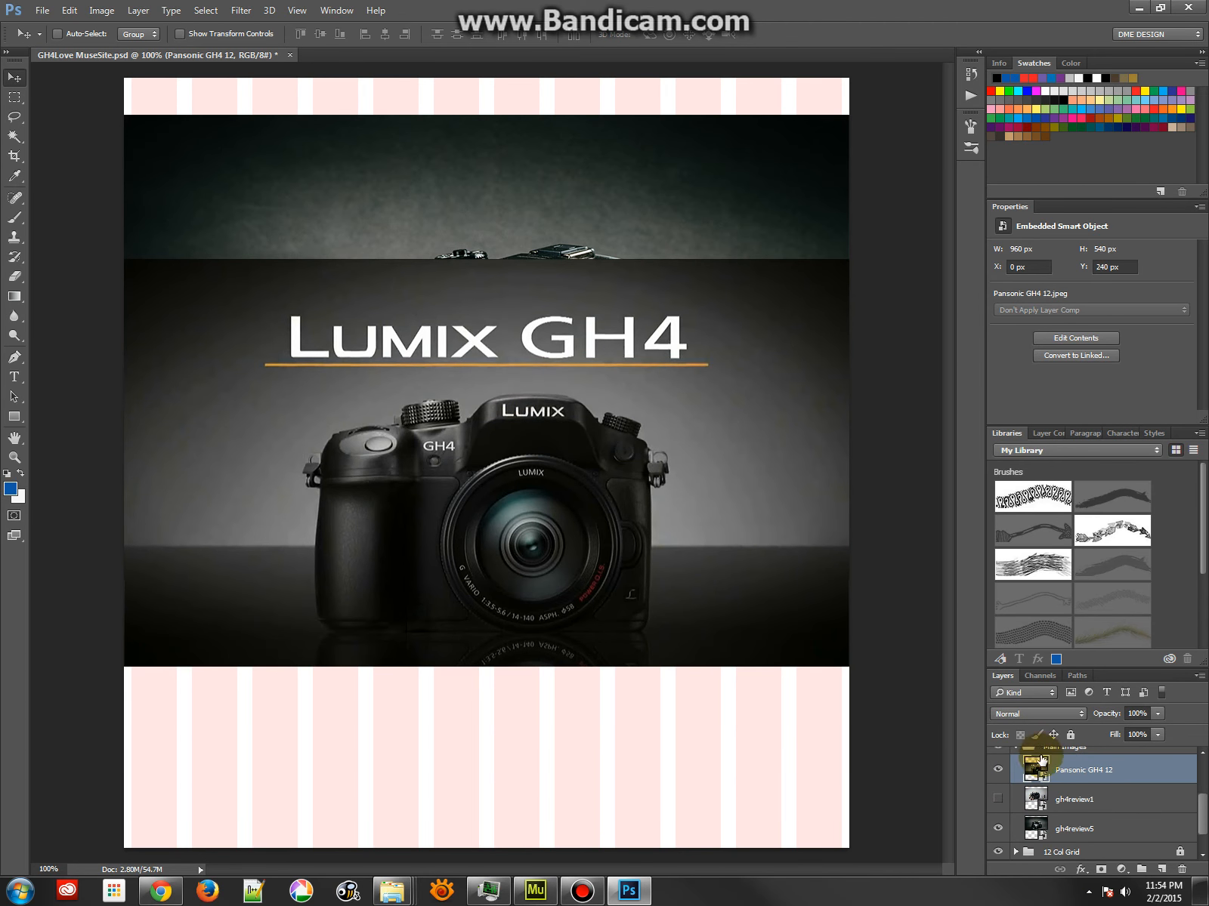
# Move the Pansonic GH4 12 image up to Y 49 px and turn on the gh4review1 layer beneath it
pyautogui.moveTo(434, 453); pyautogui.dragTo(420, 304)
pyautogui.click(999, 801)
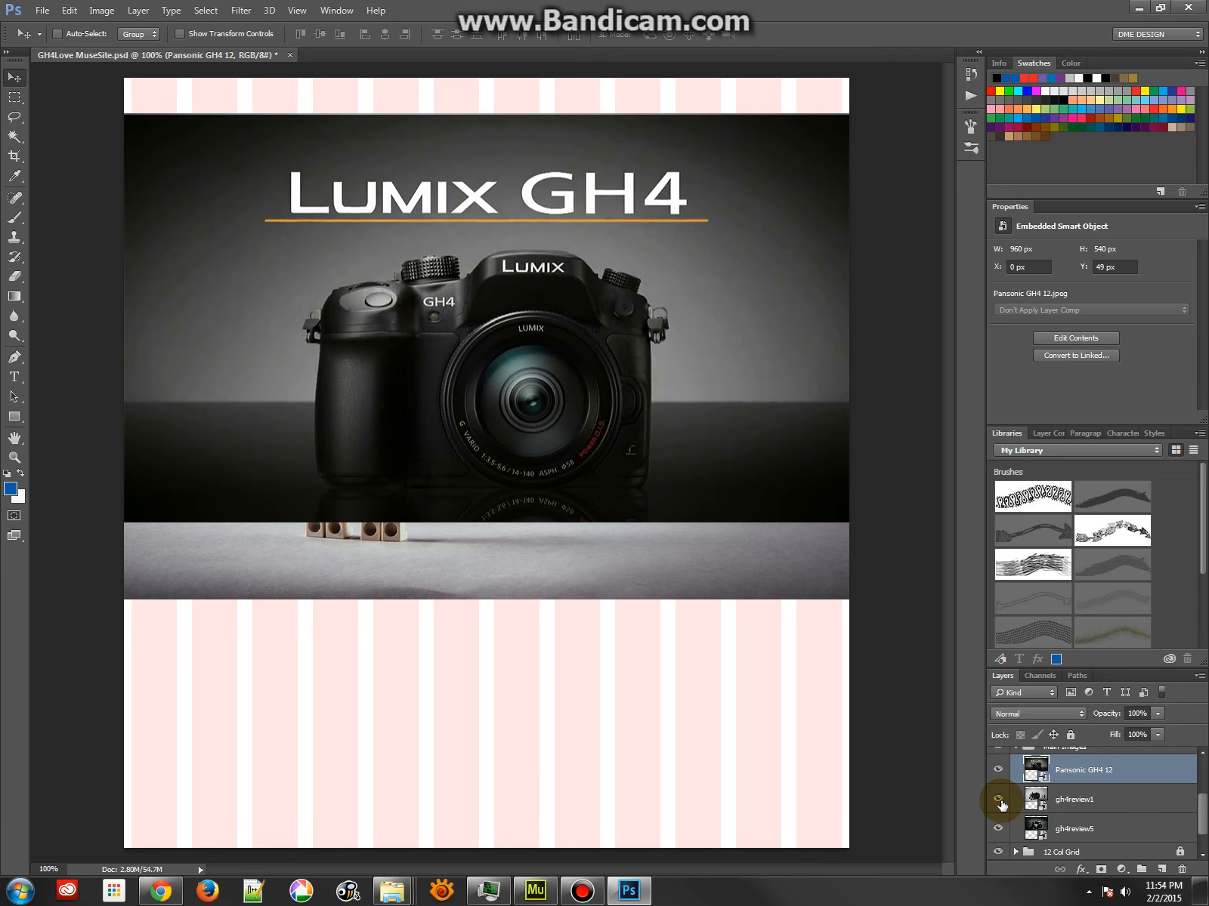
pyautogui.click(997, 770)
pyautogui.click(997, 771)
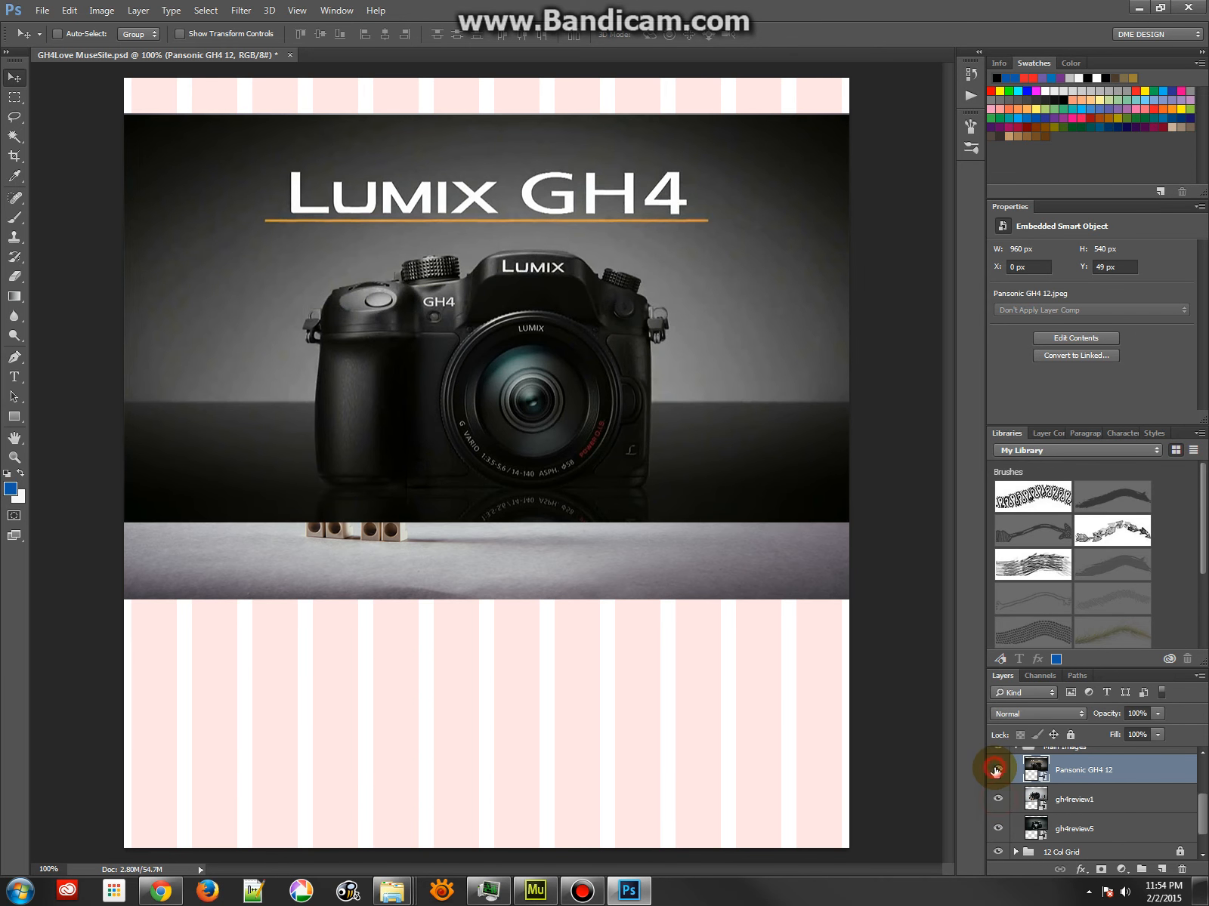
# Select the Main Images group and try a rectangular marquee around the Lumix GH4 photo, clearing the selection
pyautogui.scroll(1, 1005, 799)
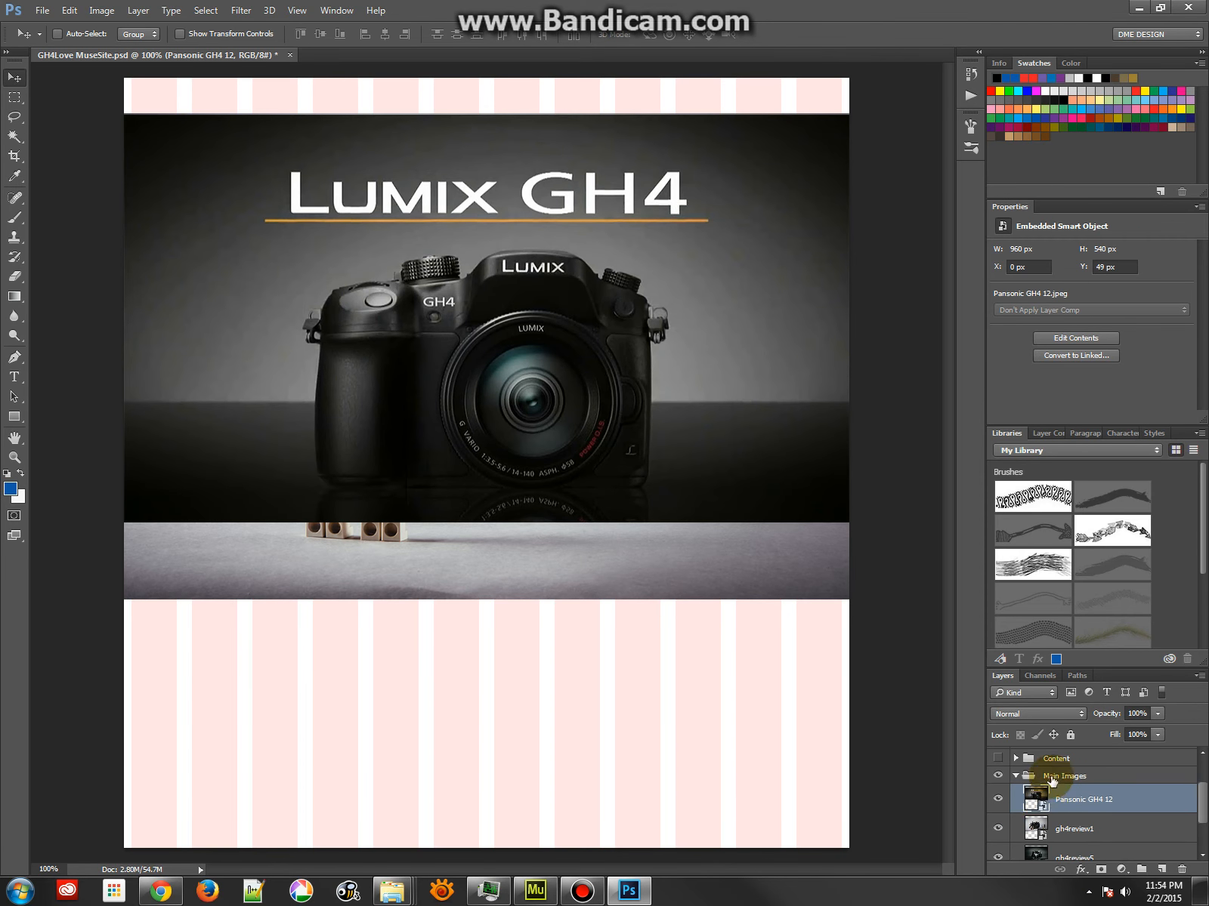
pyautogui.click(1052, 778)
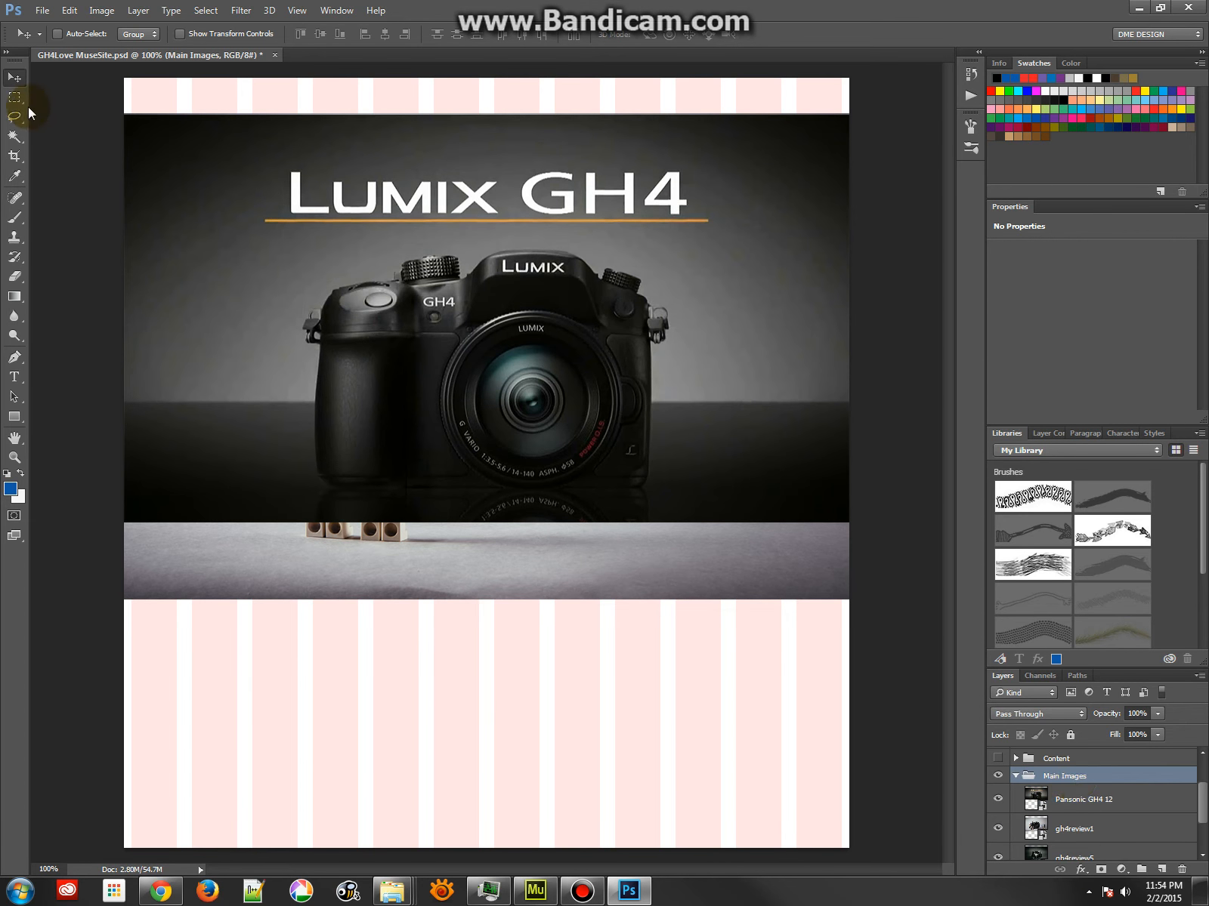
pyautogui.click(15, 97)
pyautogui.moveTo(124, 115); pyautogui.dragTo(1005, 521)
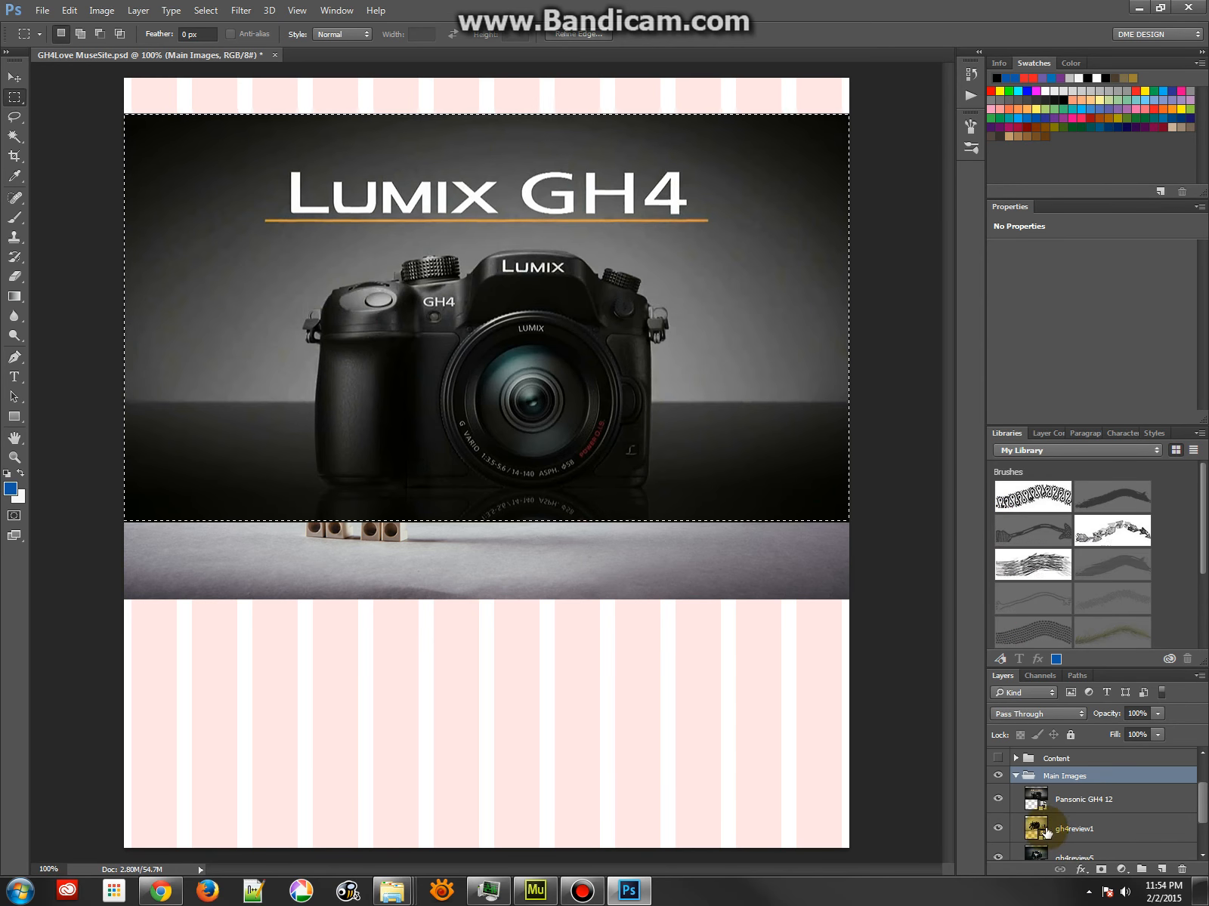
pyautogui.click(170, 128)
pyautogui.click(961, 801)
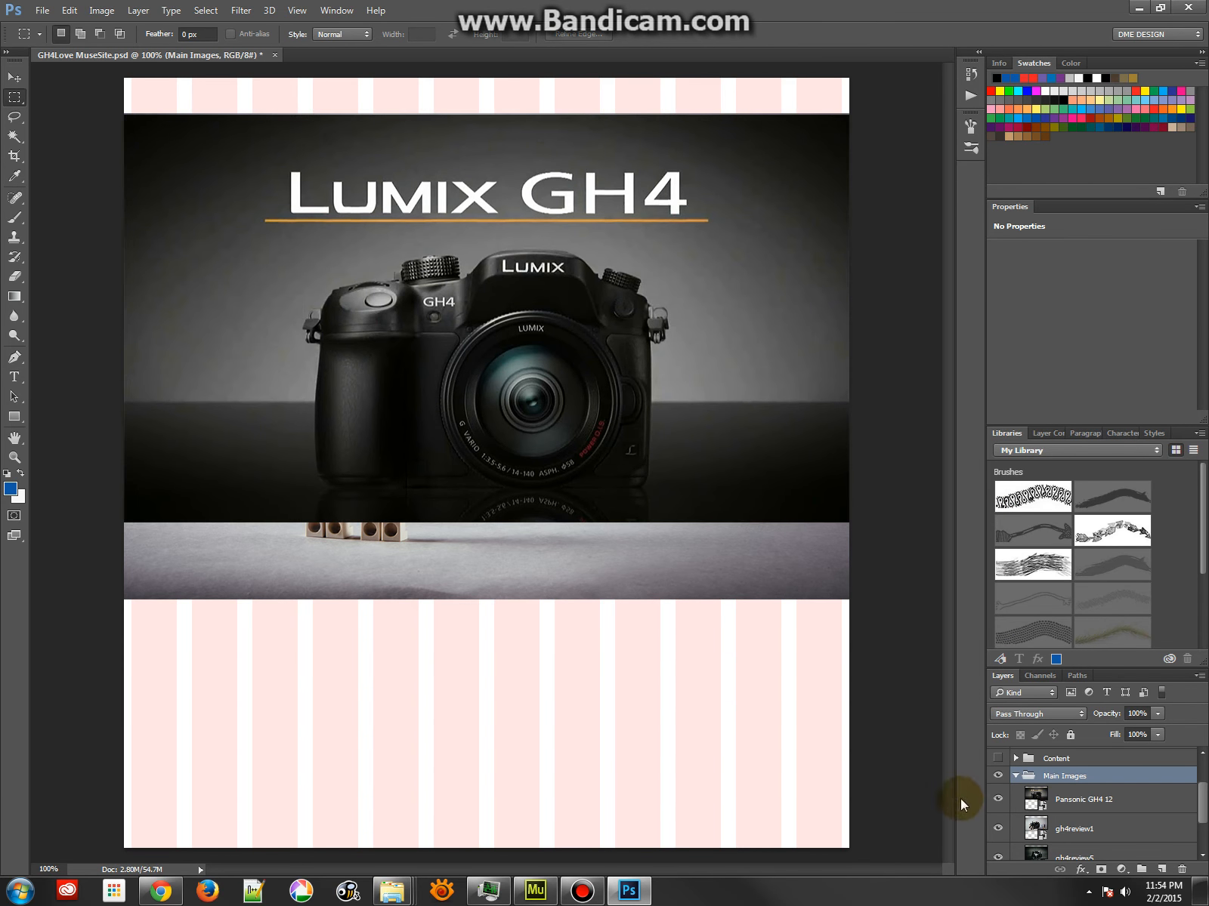
# Load the Pansonic GH4 12 layer's outline as a selection and add it as a layer mask on the Main Images group
pyautogui.keyDown('ctrl'); pyautogui.click(1032, 799); pyautogui.keyUp('ctrl')
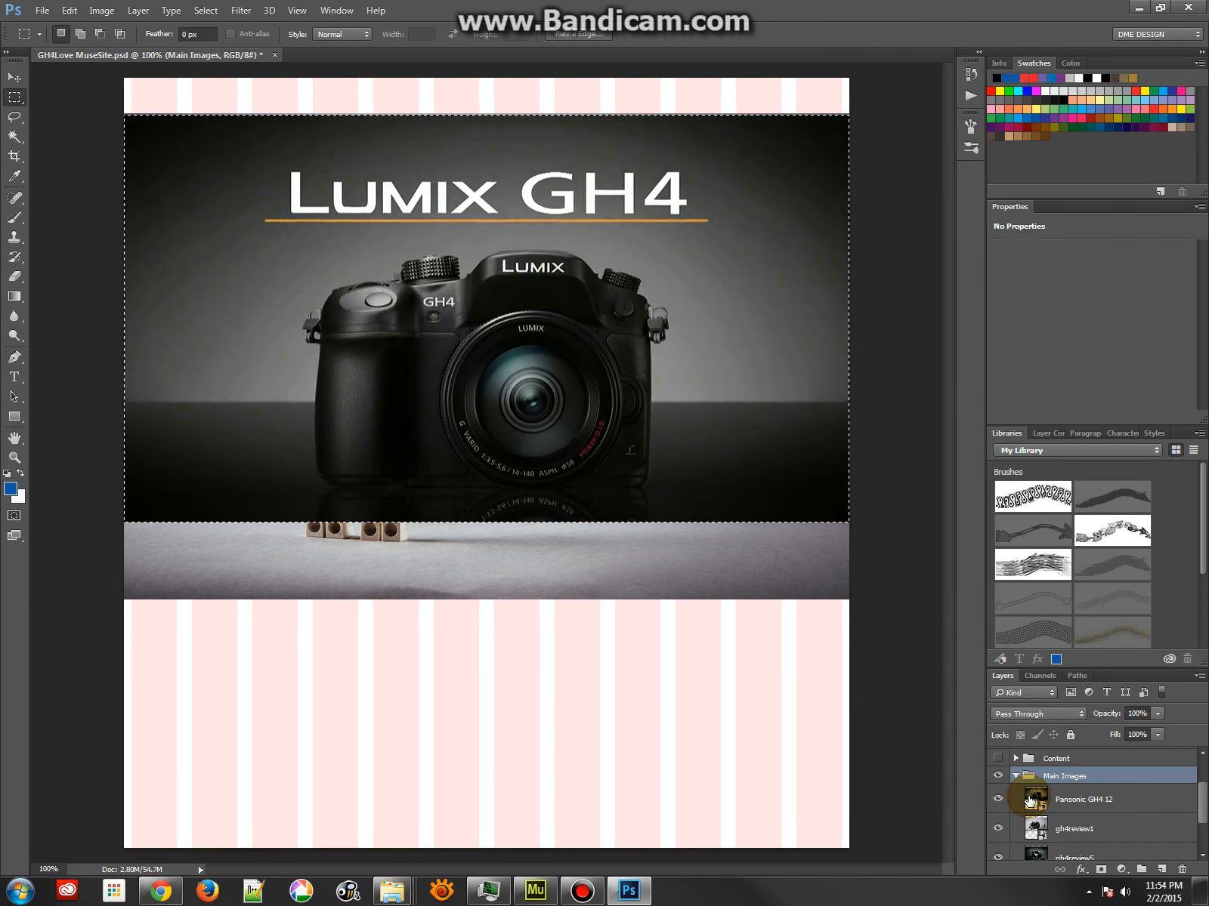
pyautogui.click(1063, 777)
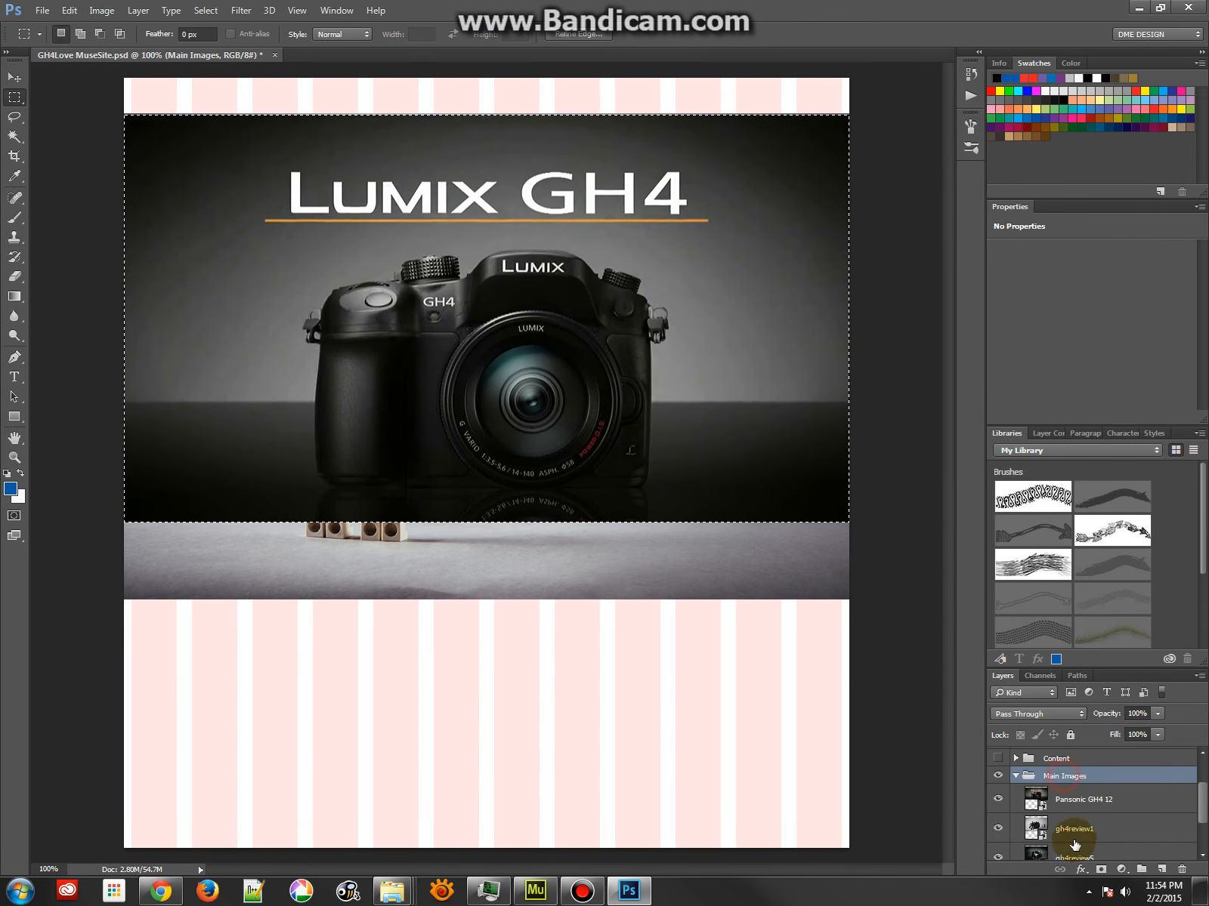
pyautogui.click(1100, 870)
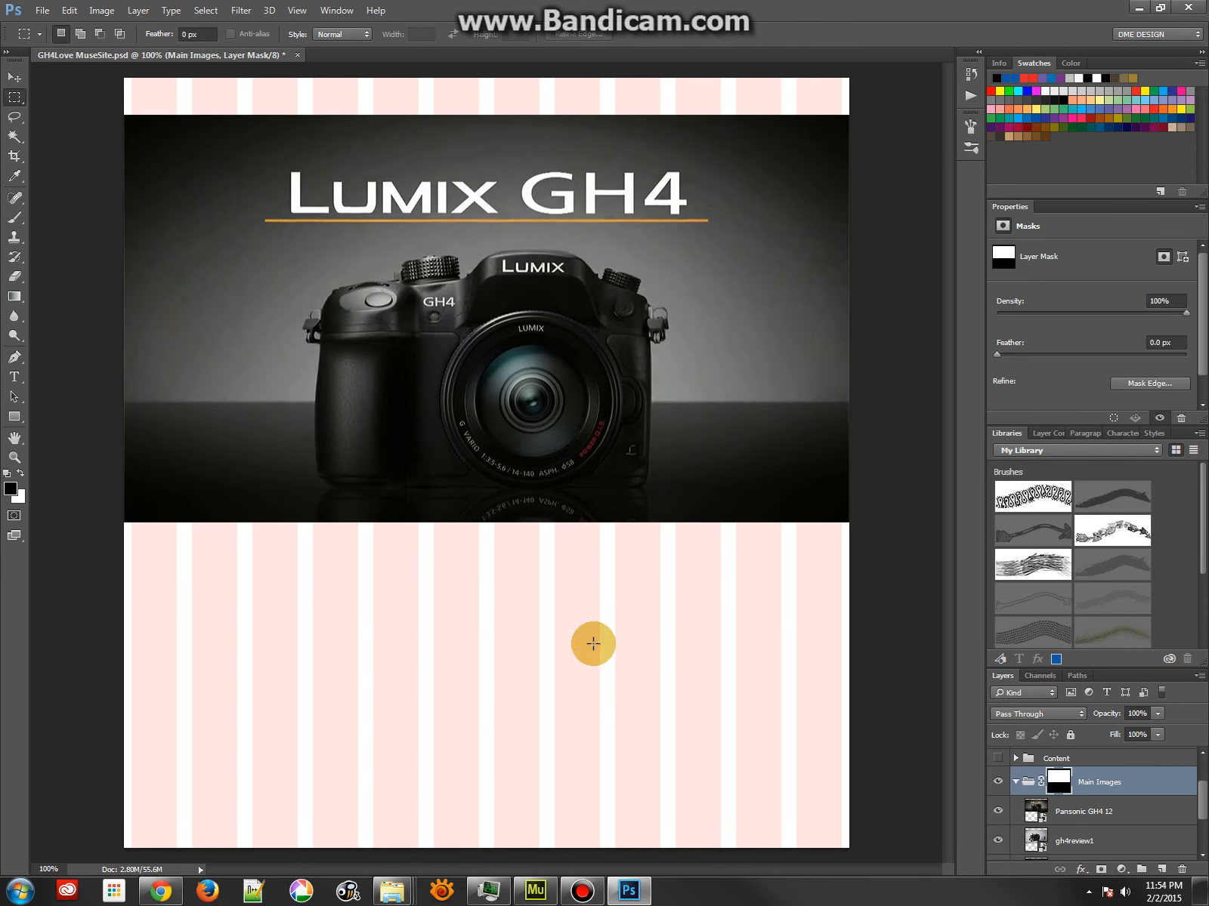
# Check the Main Images mask by hiding and showing Pansonic GH4 12 over gh4review1 and loading the mask as a selection
pyautogui.click(1036, 811)
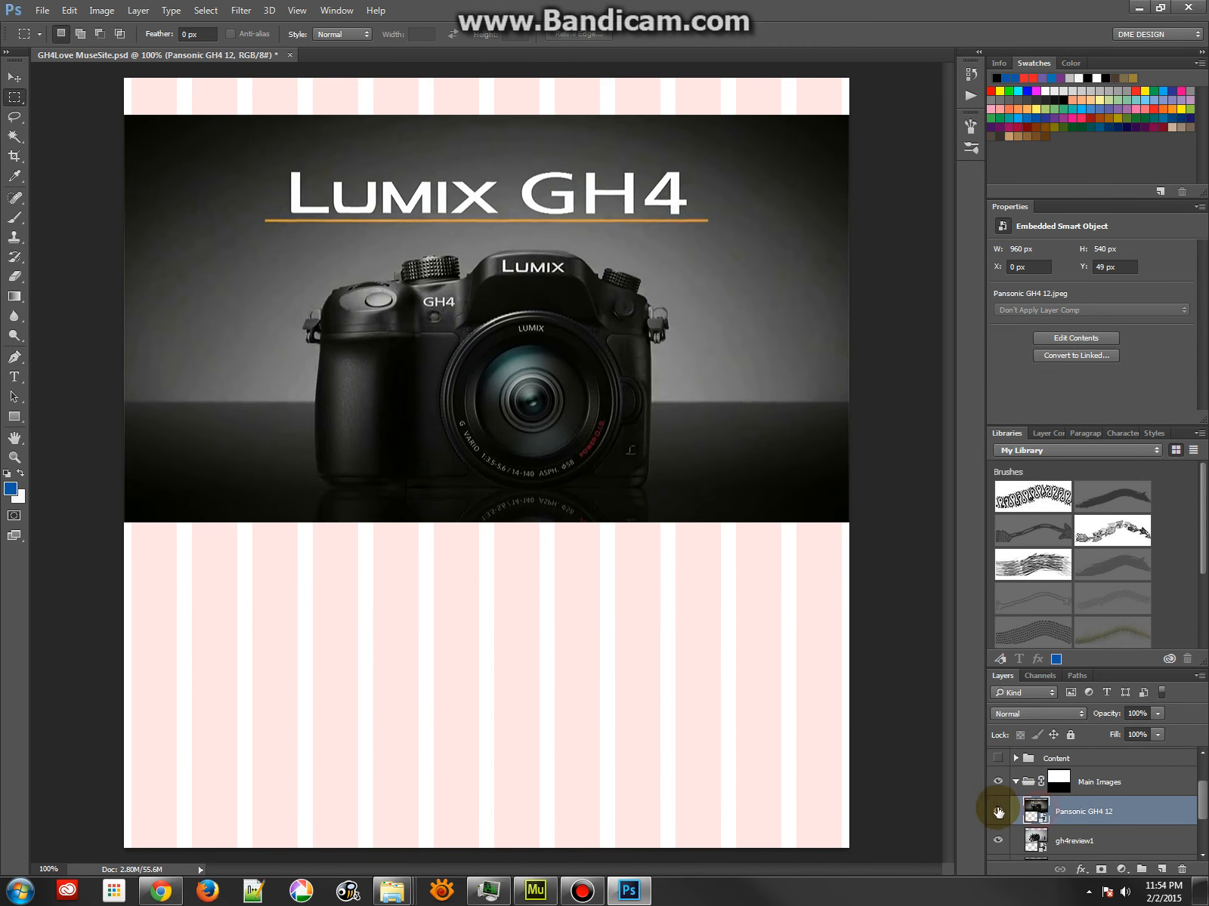
pyautogui.click(997, 811)
pyautogui.click(998, 812)
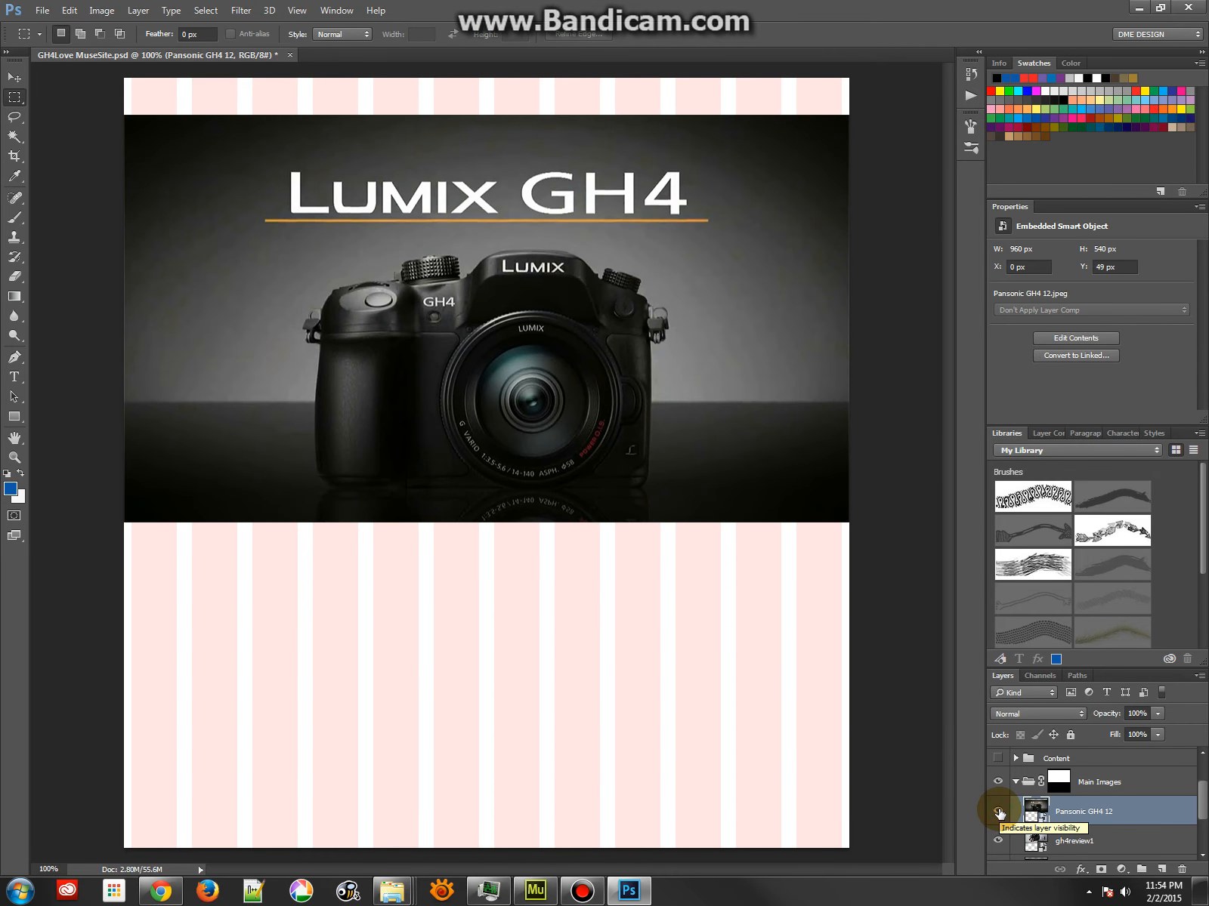
pyautogui.click(998, 812)
pyautogui.click(998, 844)
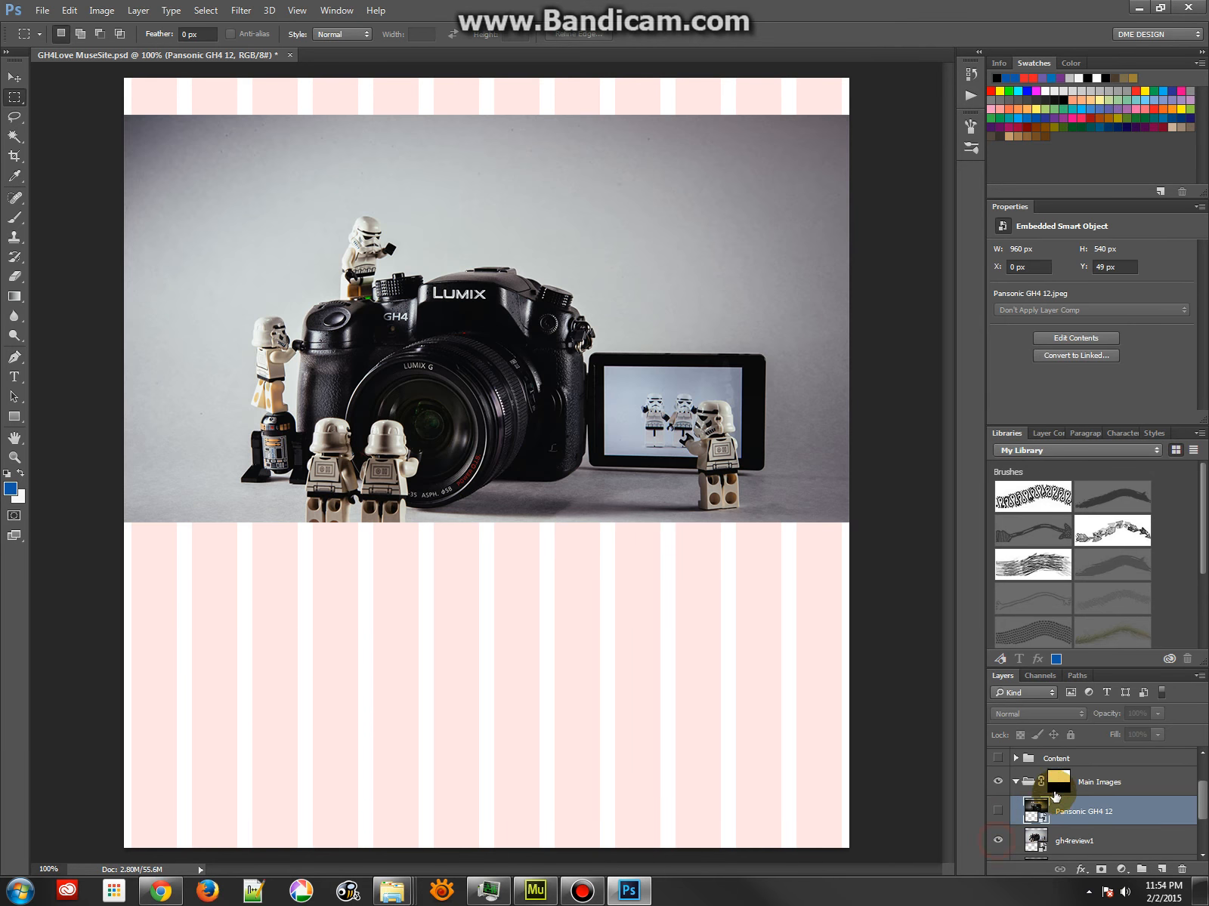
pyautogui.click(1058, 782)
pyautogui.keyDown('ctrl'); pyautogui.click(1058, 783); pyautogui.keyUp('ctrl')
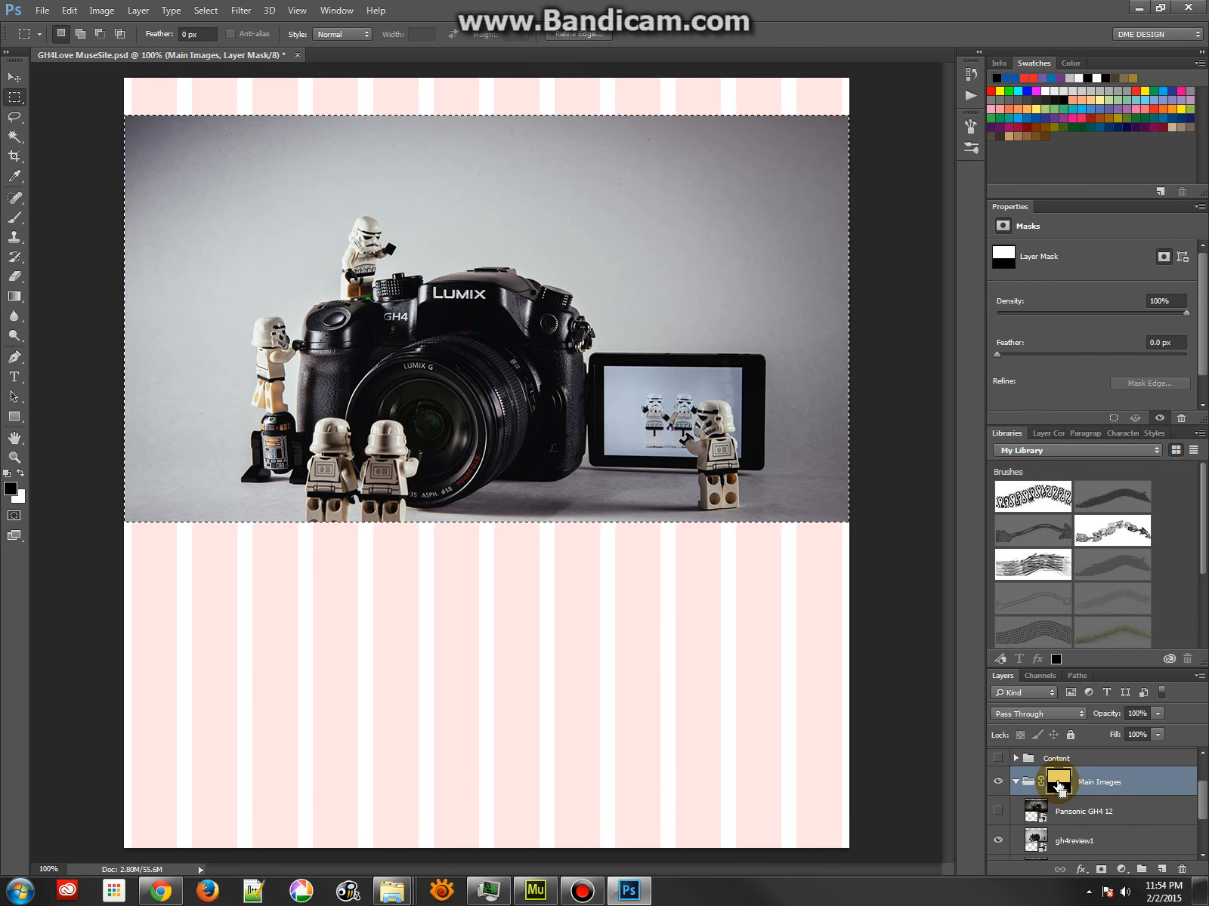
pyautogui.click(1035, 808)
pyautogui.click(1035, 844)
pyautogui.scroll(-1, 1065, 820)
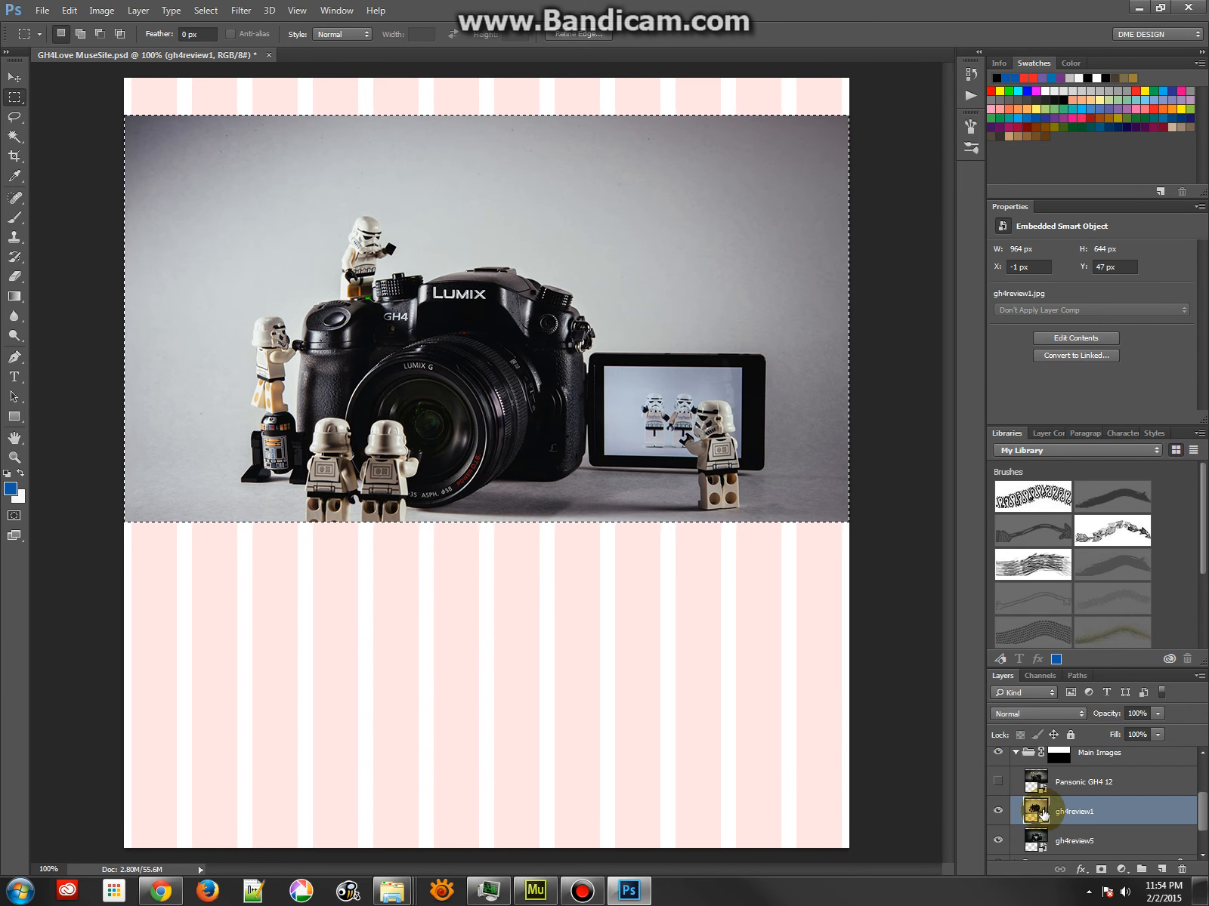
pyautogui.click(997, 782)
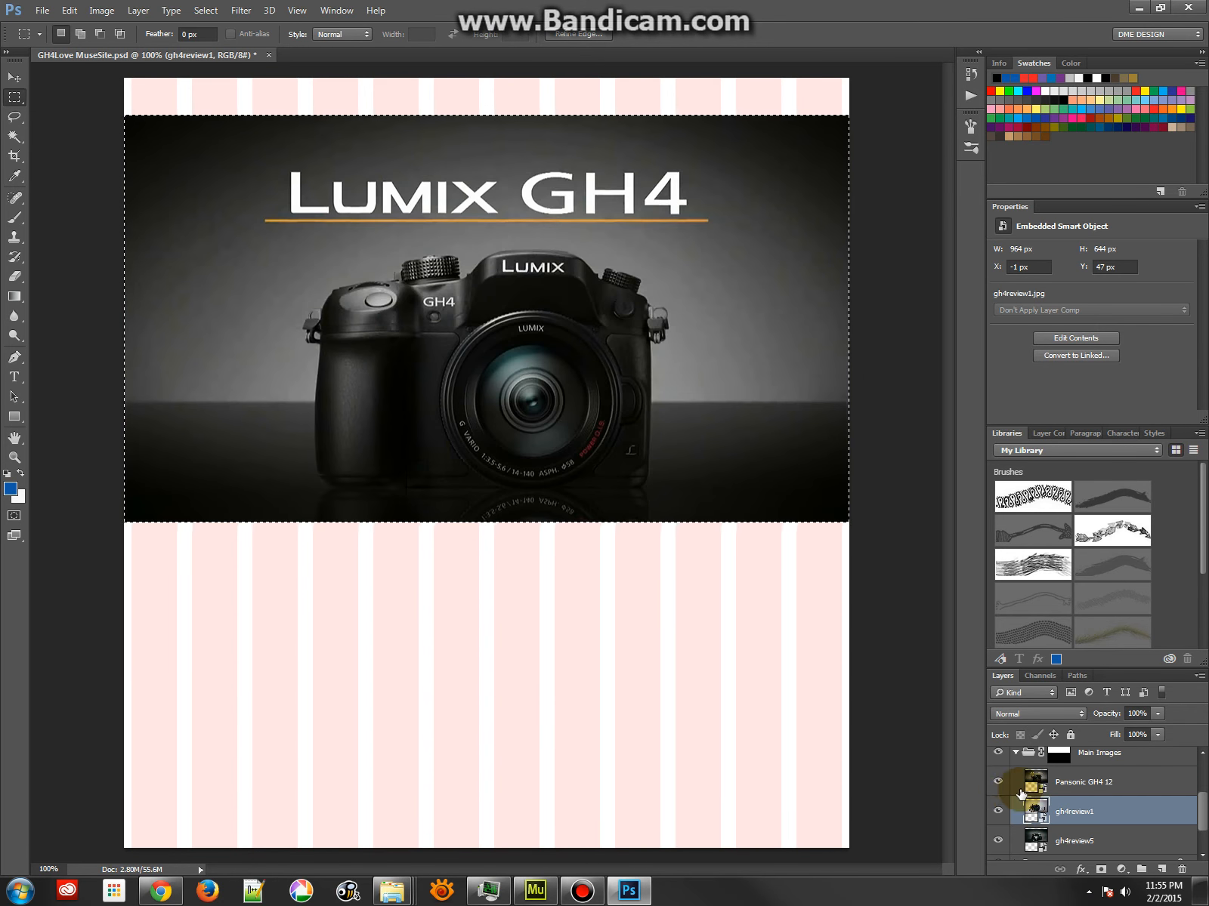
# Rename the Pansonic GH4 12 layer to main-homepage.jpg
pyautogui.click(1035, 782)
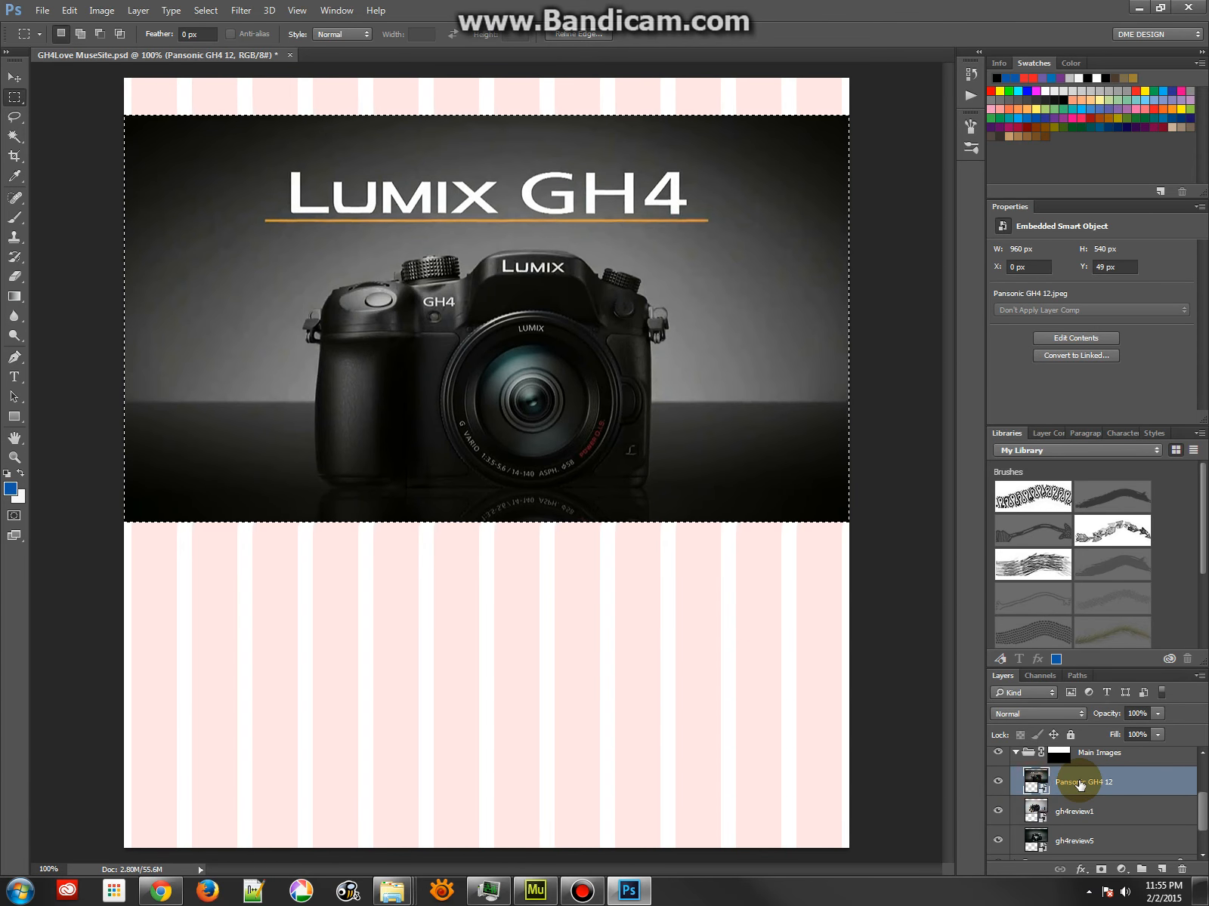
pyautogui.doubleClick(1088, 783)
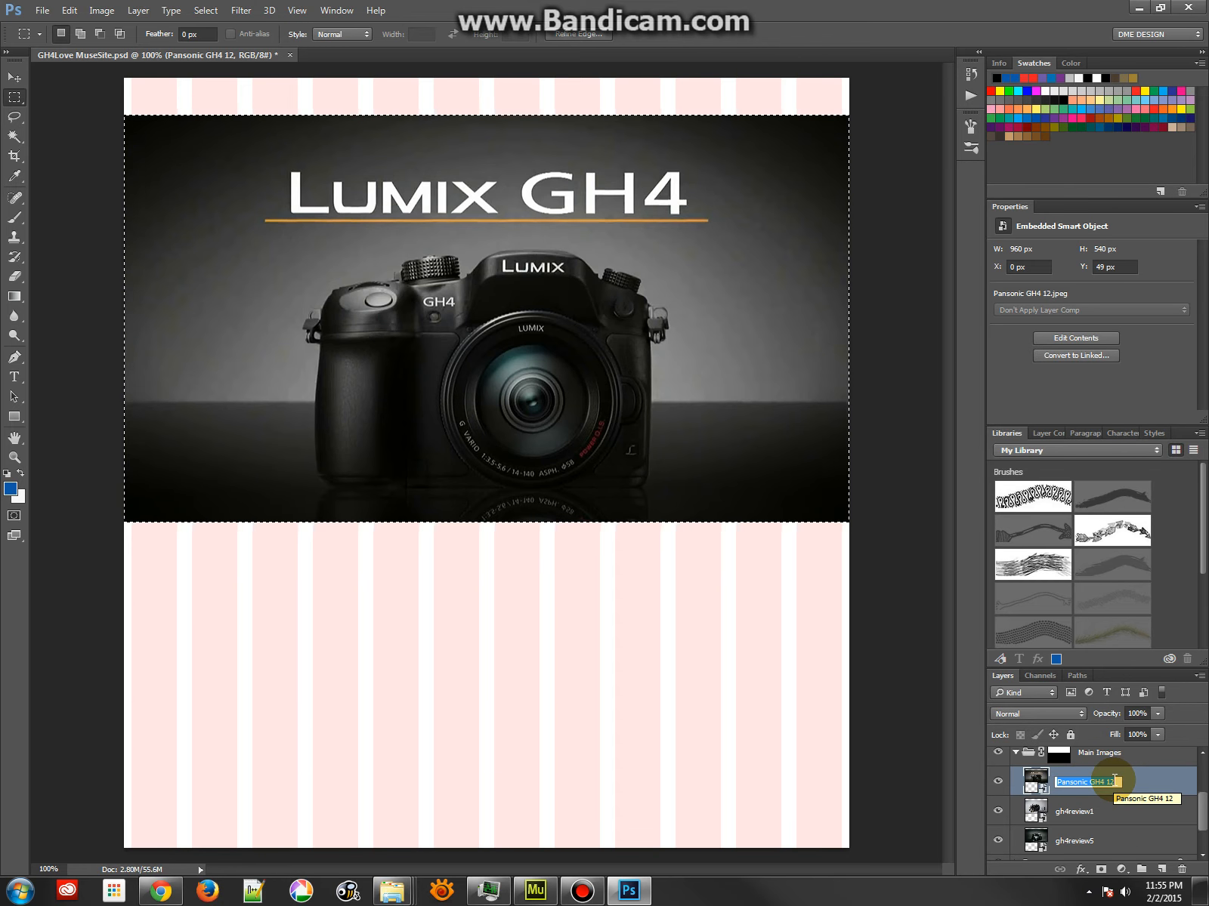
pyautogui.write('homepage')
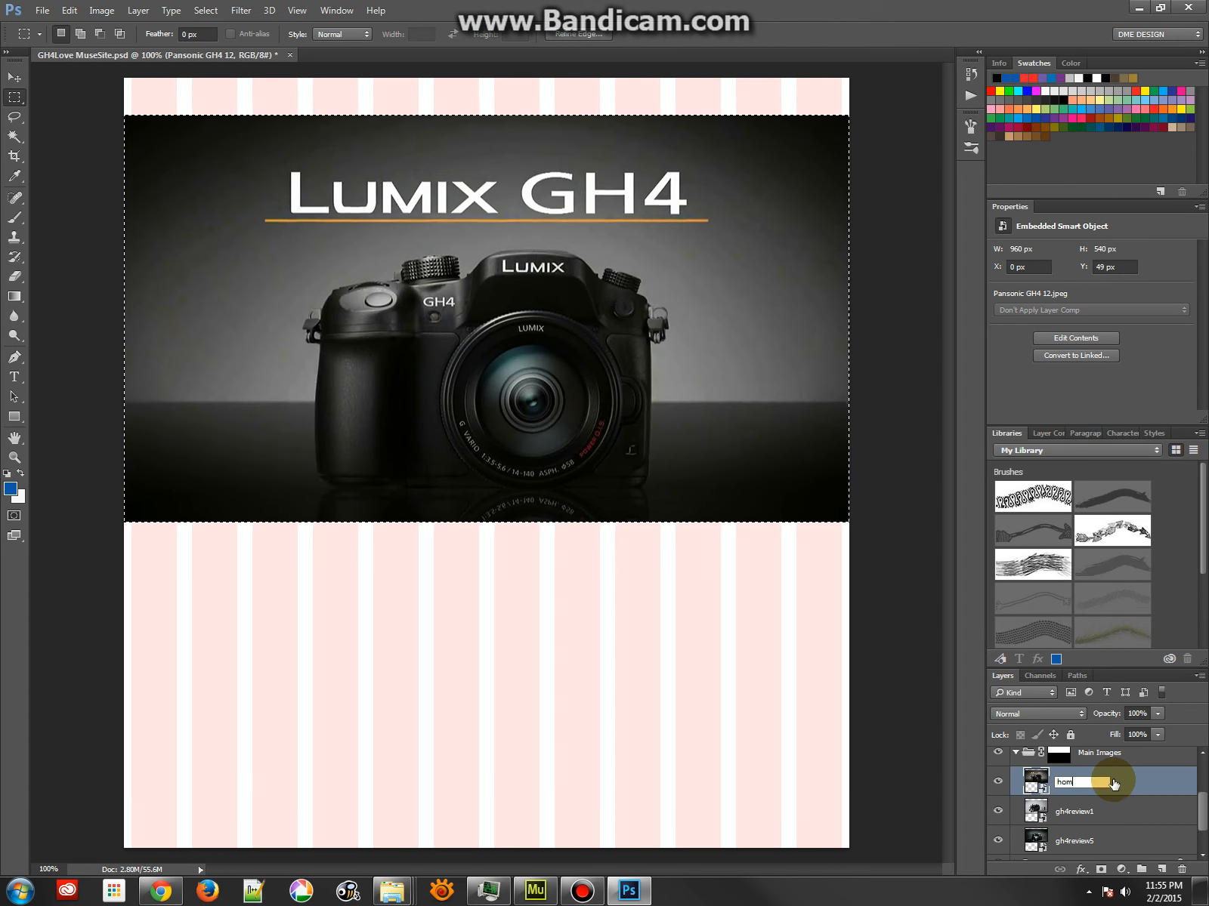
pyautogui.press('BackSpace')
pyautogui.press('BackSpace')
pyautogui.press('BackSpace')
pyautogui.press('BackSpace')
pyautogui.press('BackSpace')
pyautogui.press('BackSpace')
pyautogui.press('BackSpace')
pyautogui.press('BackSpace')
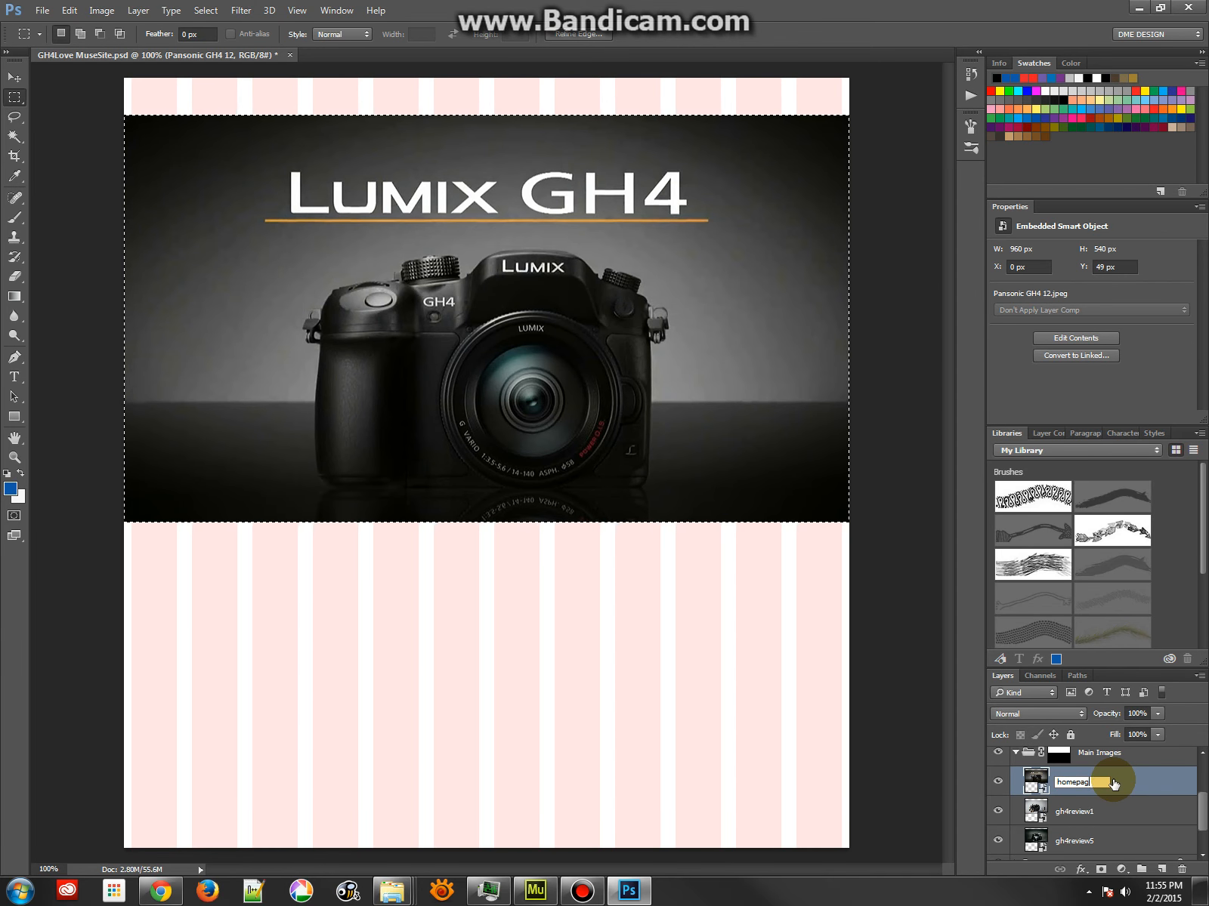
pyautogui.write('in')
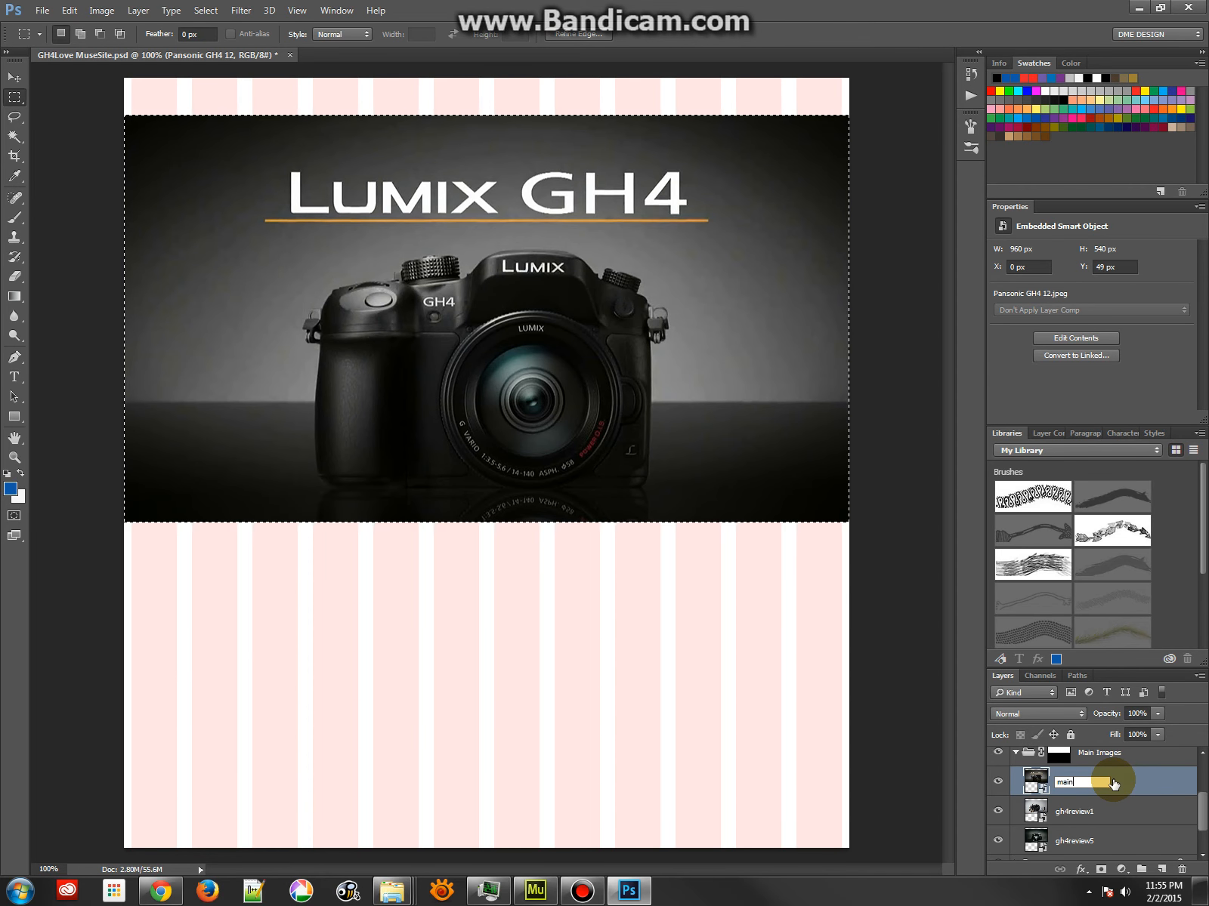
pyautogui.write('-homepage.jpg')
pyautogui.press('Return')
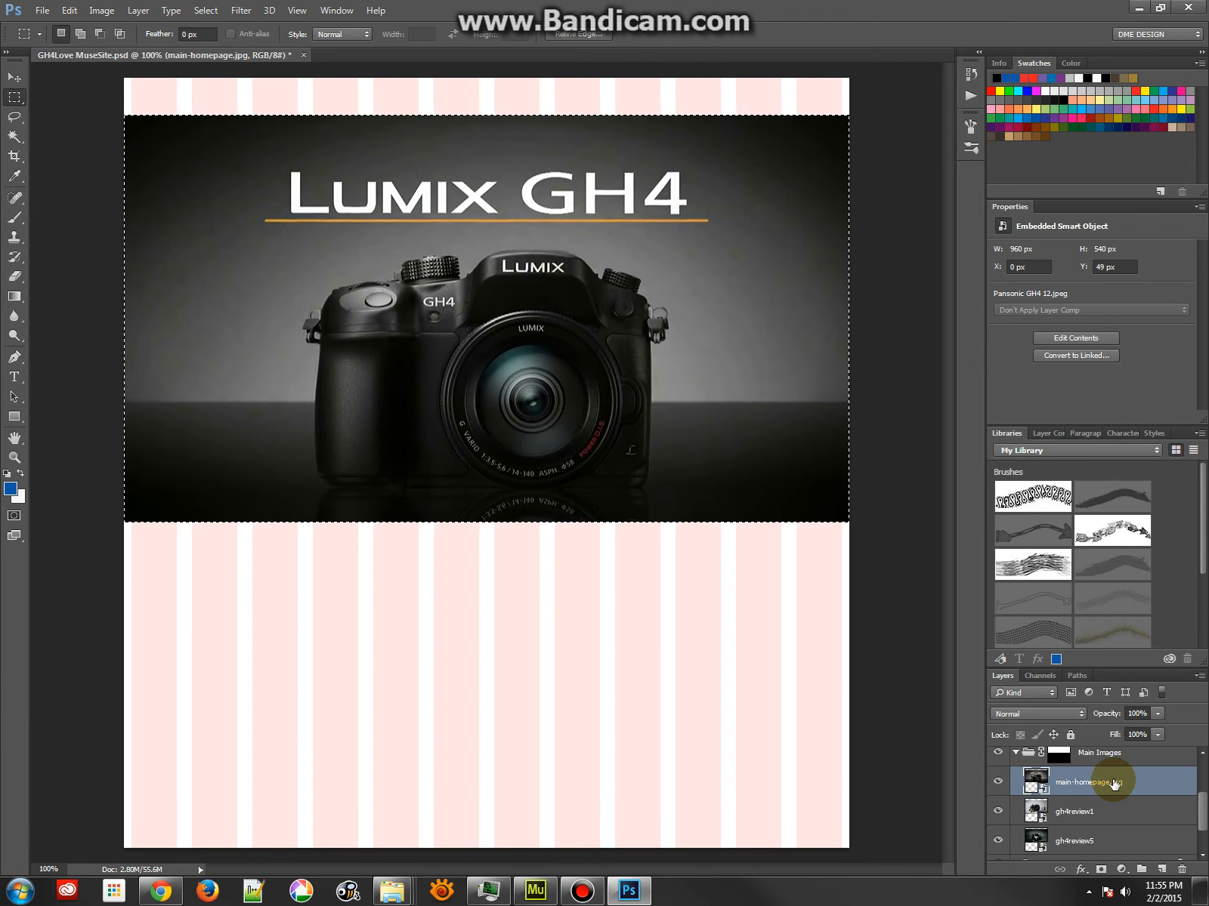
# Hide main-homepage.jpg, clear the selection and move the gh4review1 image up to Y -19 px within the group mask
pyautogui.click(1076, 822)
pyautogui.doubleClick(1076, 816)
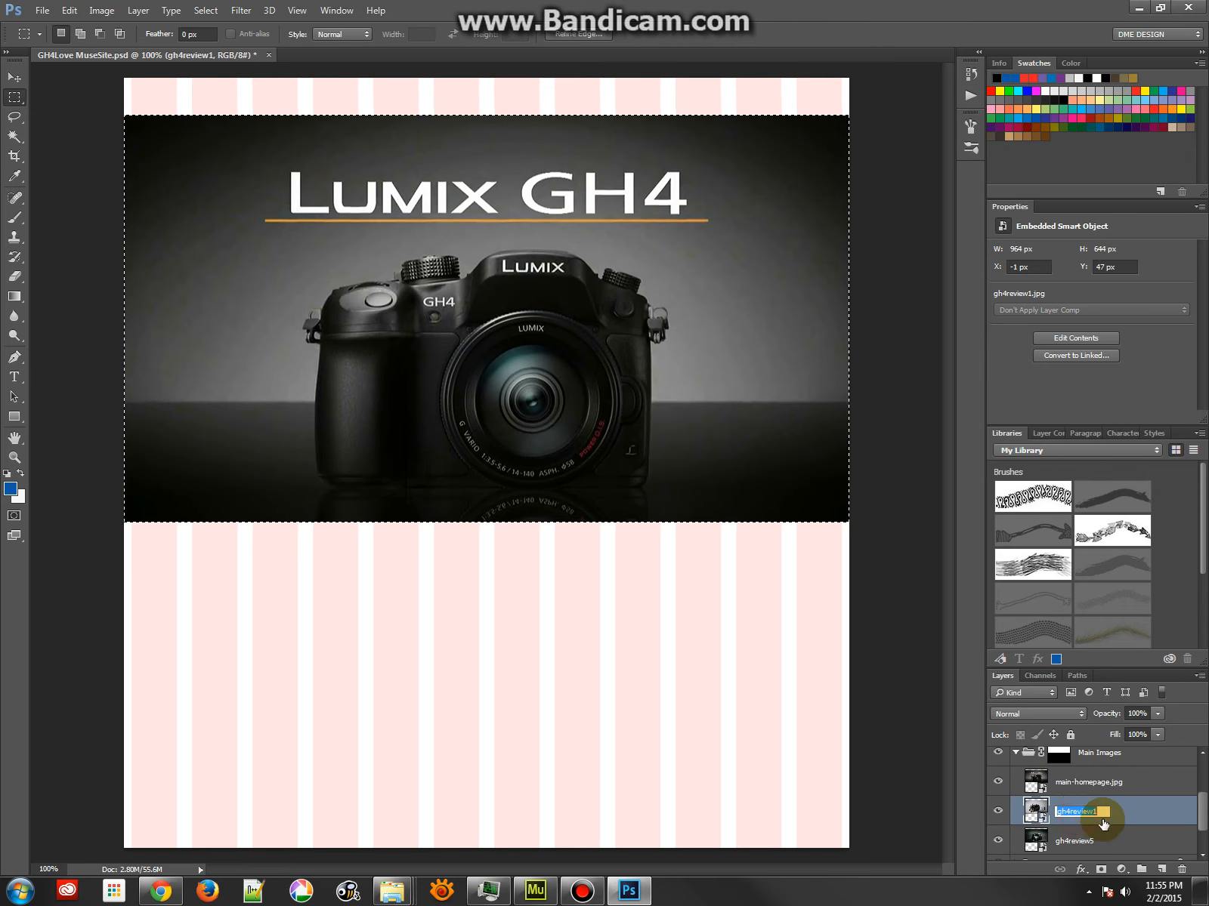
pyautogui.click(1000, 782)
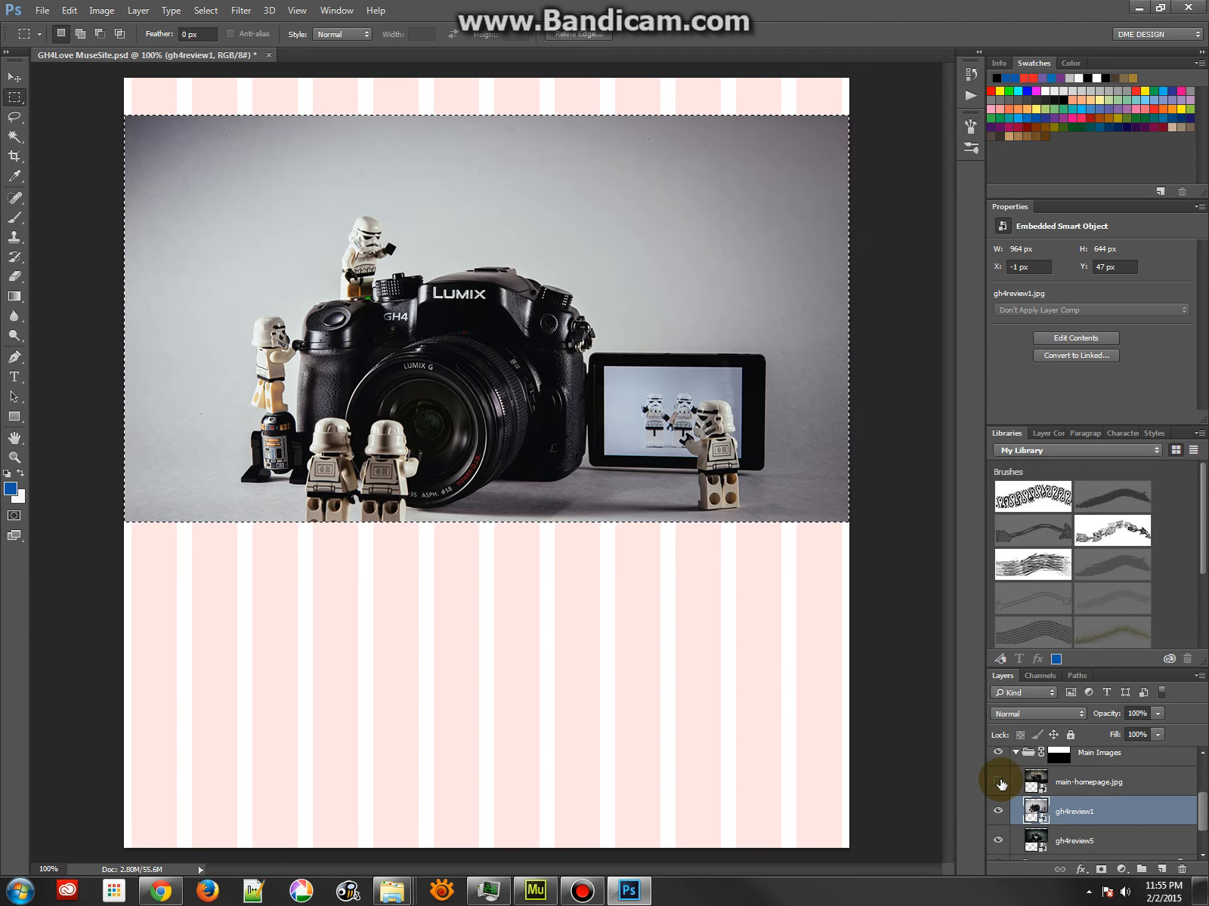
pyautogui.click(1035, 811)
pyautogui.click(15, 97)
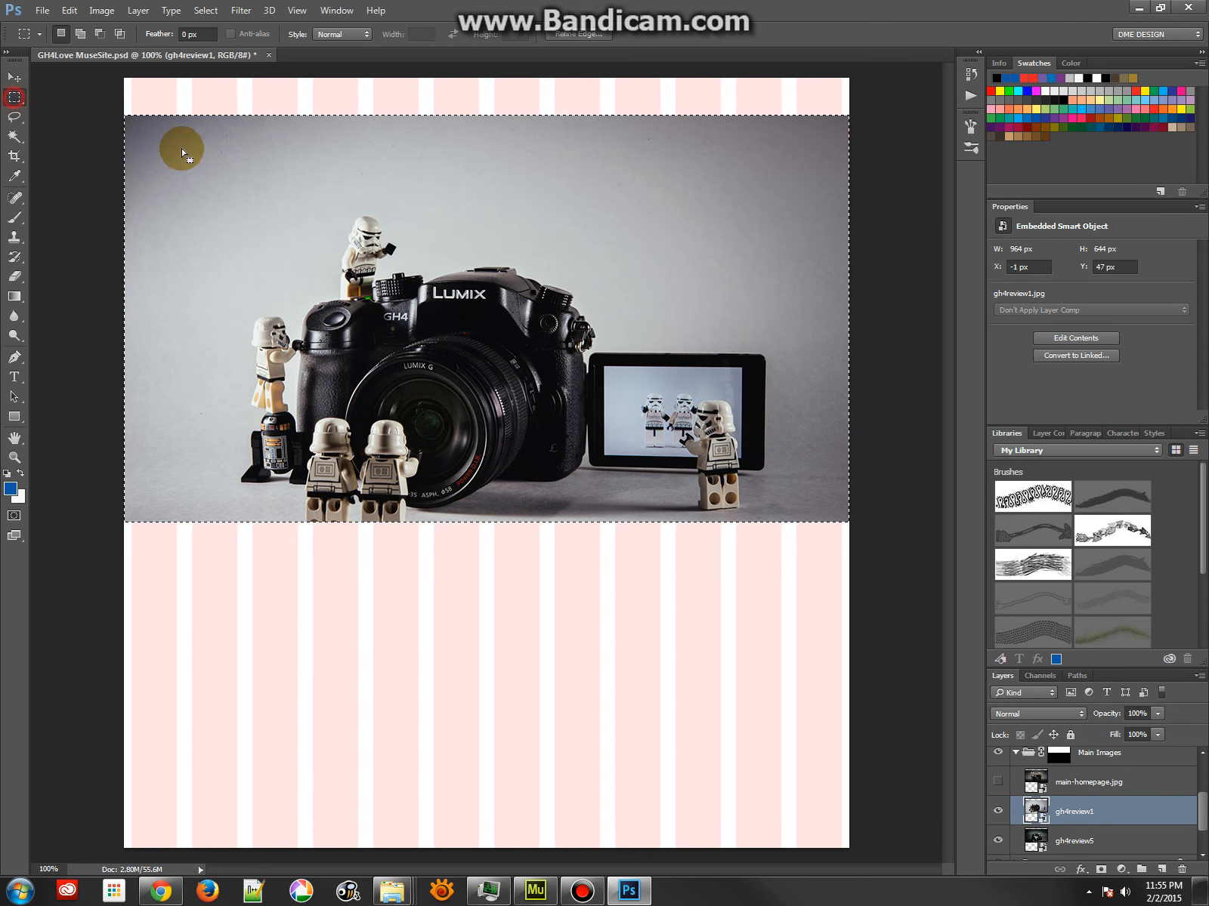
pyautogui.moveTo(425, 462); pyautogui.dragTo(431, 412)
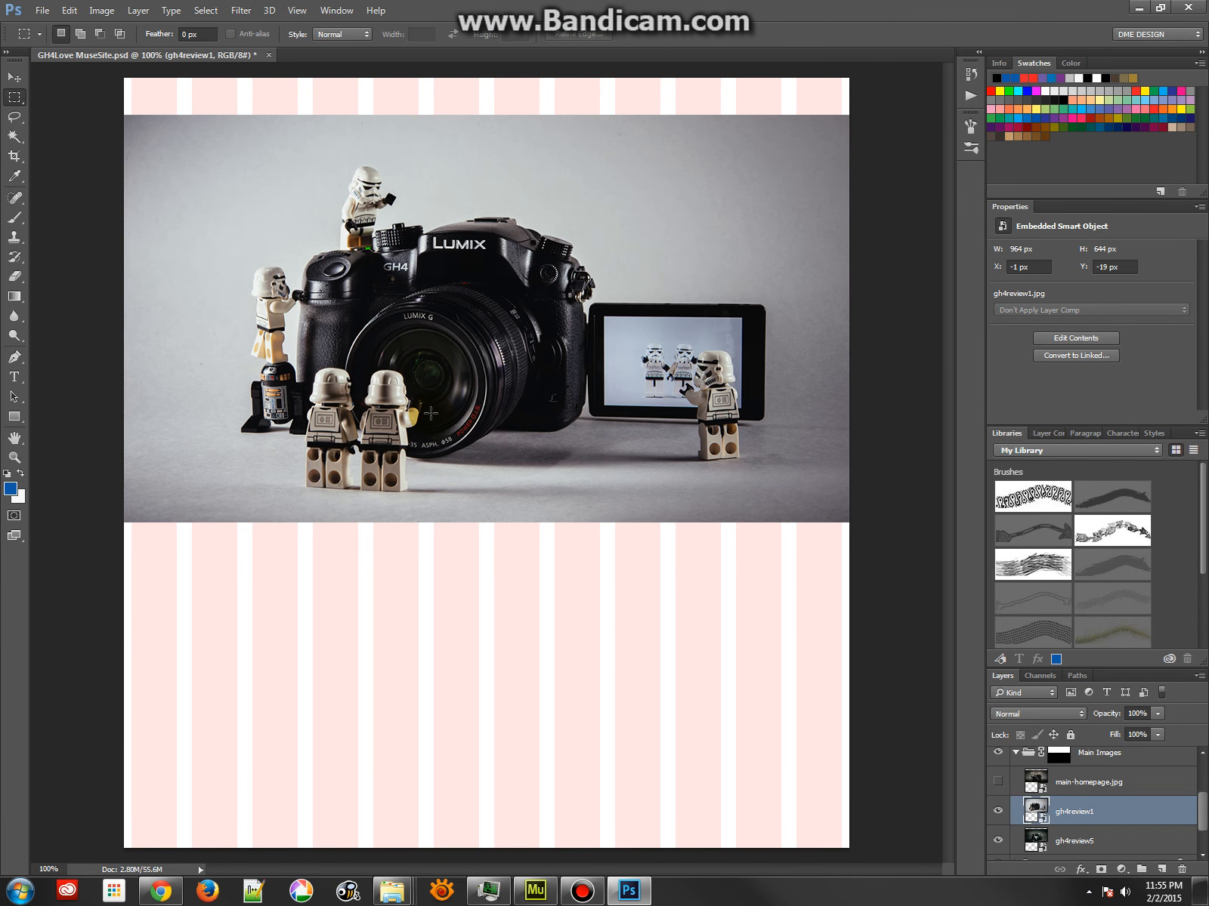
# Rename the gh4review1 layer to main-spec.jpg
pyautogui.doubleClick(1061, 813)
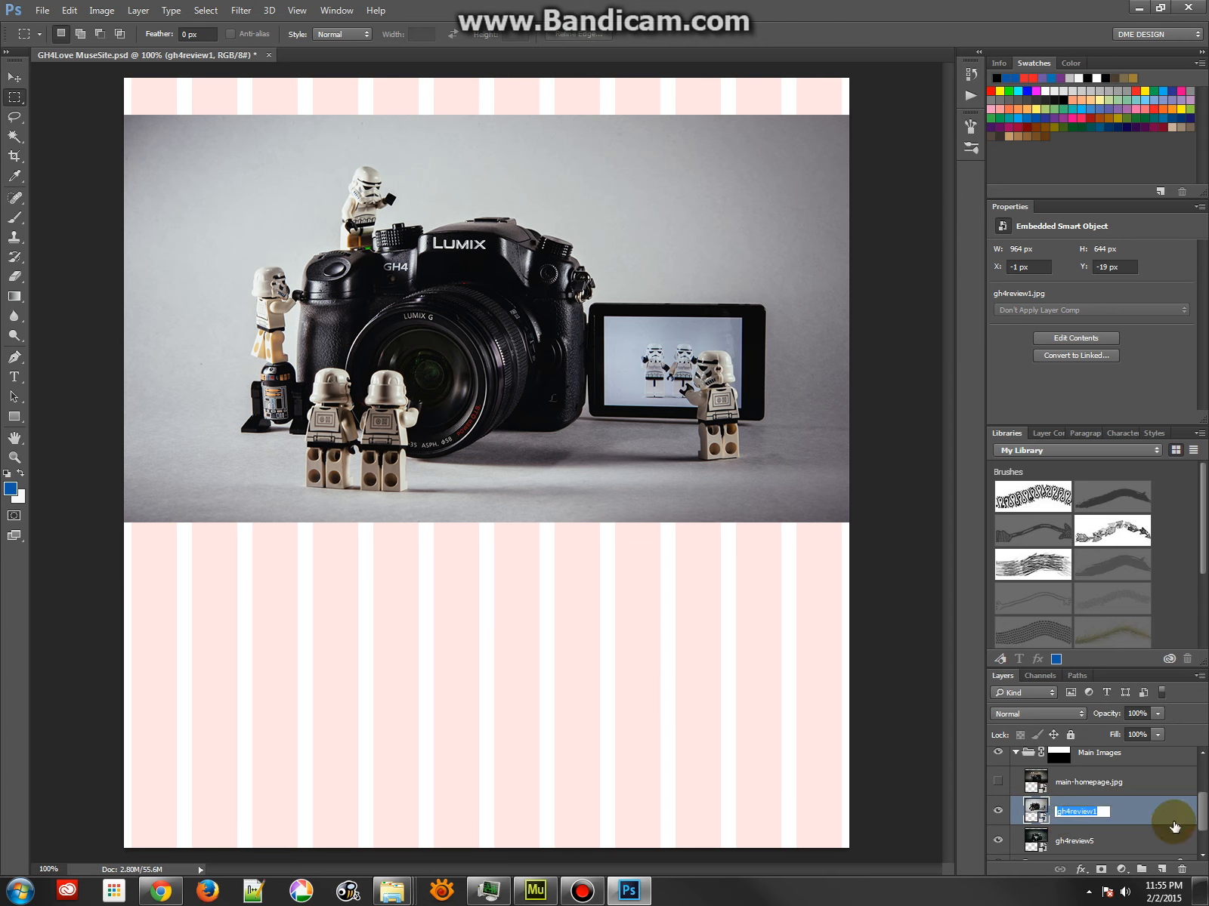
pyautogui.write('spepmai')
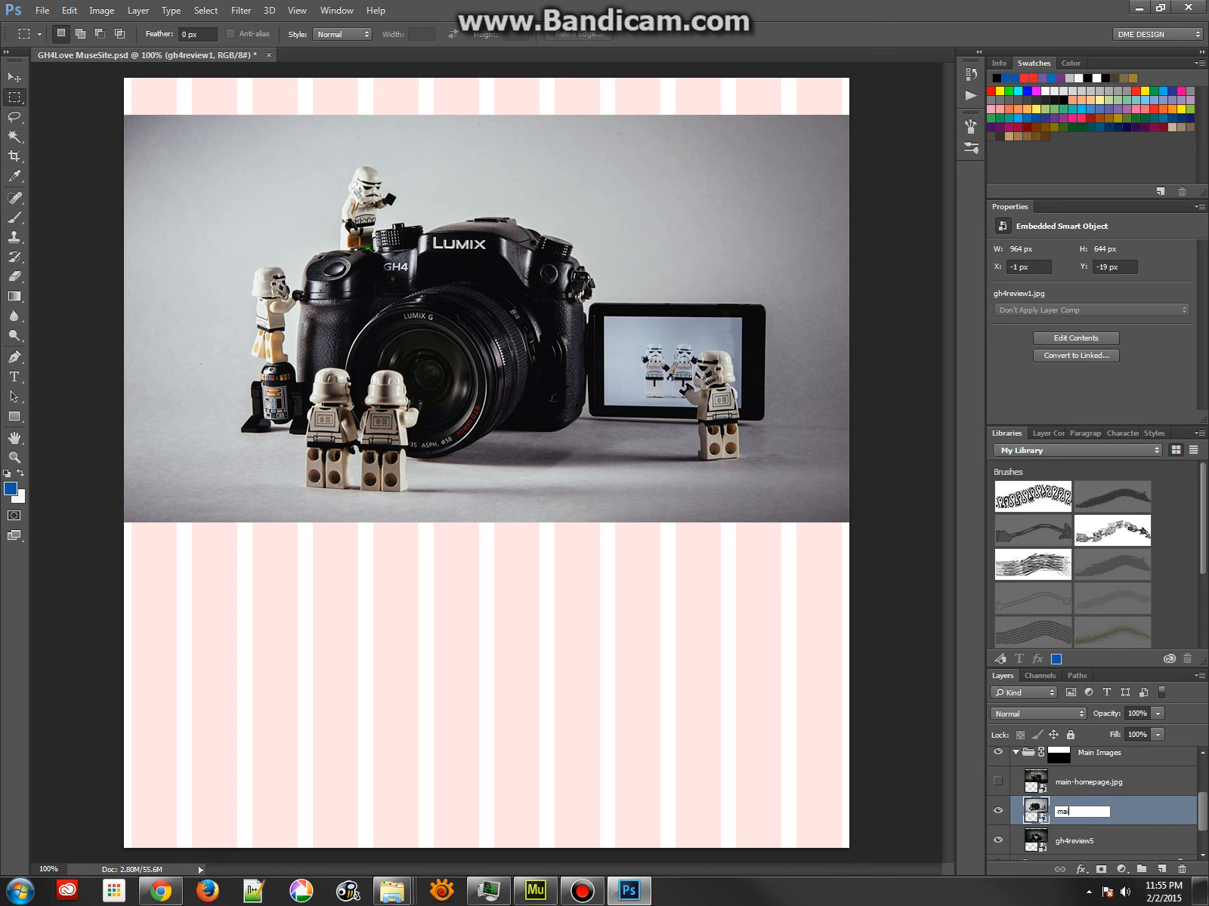
pyautogui.write('n-spec.')
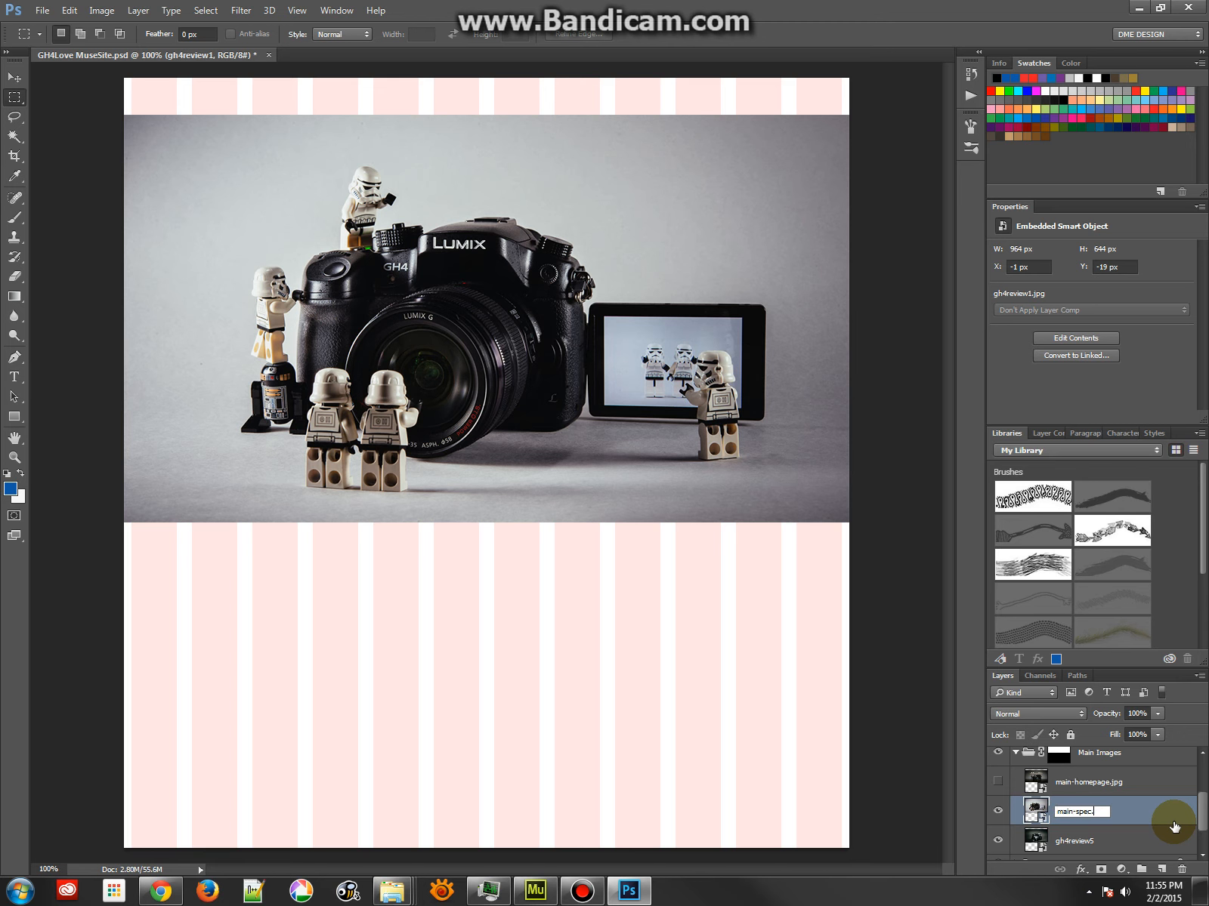
pyautogui.write('jpg')
pyautogui.press('Return')
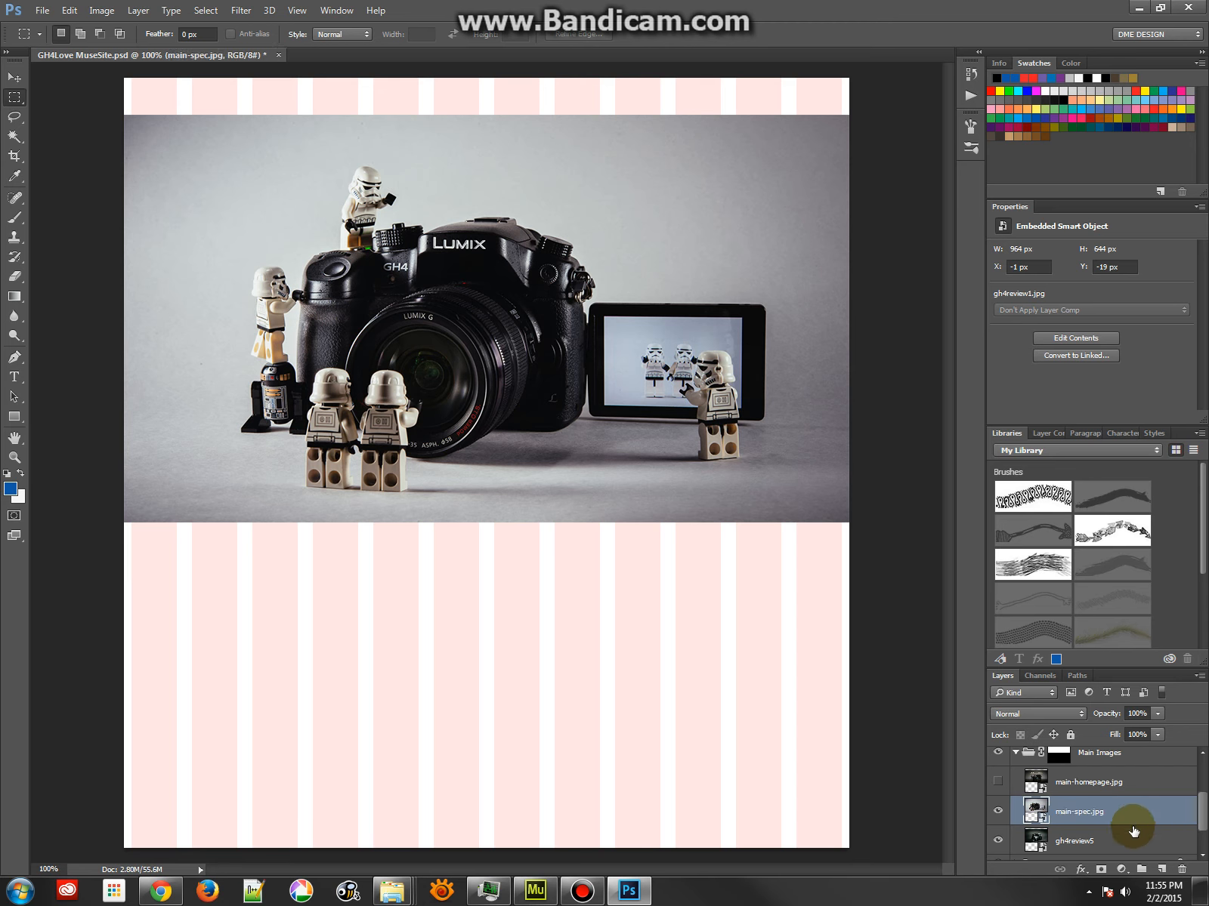
# Hide main-spec.jpg and move the gh4review5 image up to Y -27 px within the group mask
pyautogui.click(1071, 848)
pyautogui.click(997, 810)
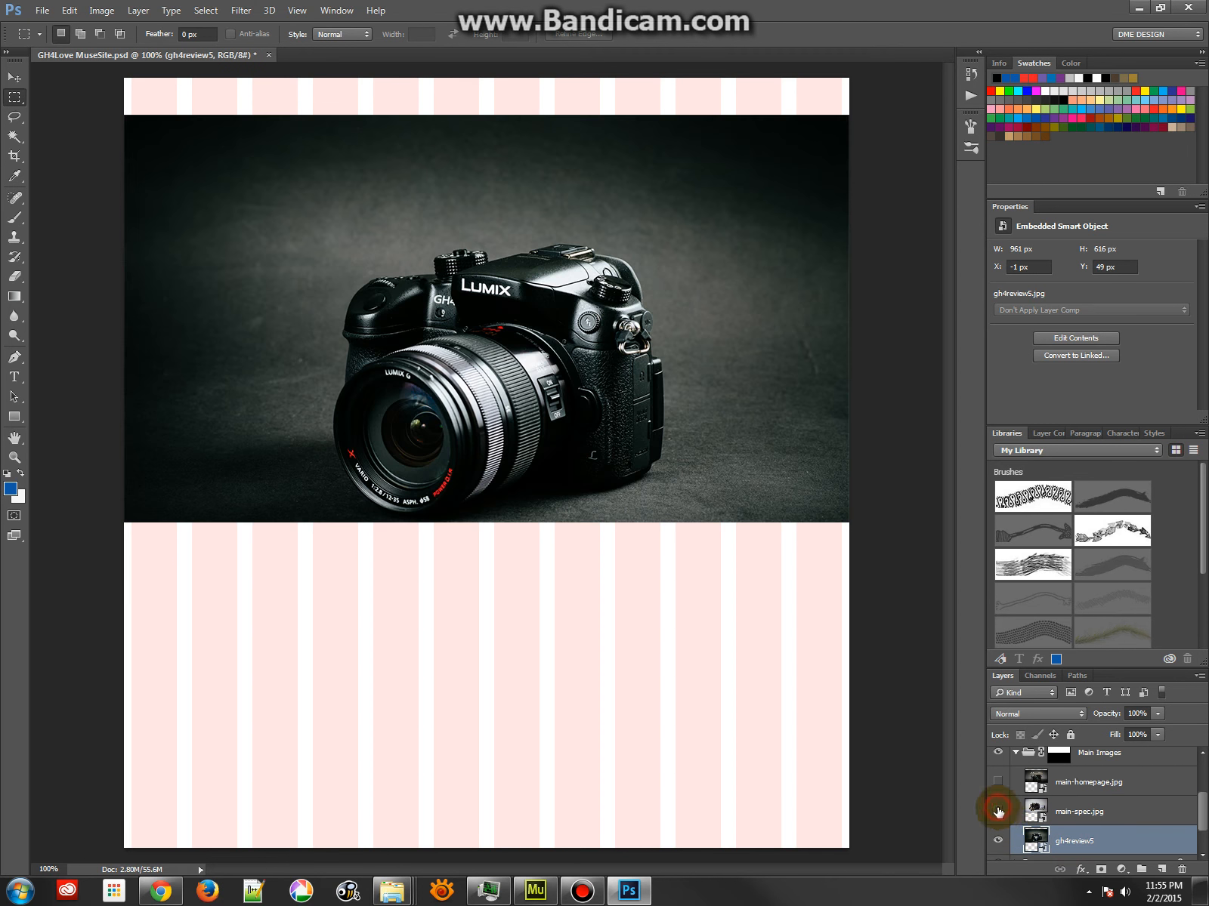
pyautogui.moveTo(568, 475); pyautogui.dragTo(565, 414)
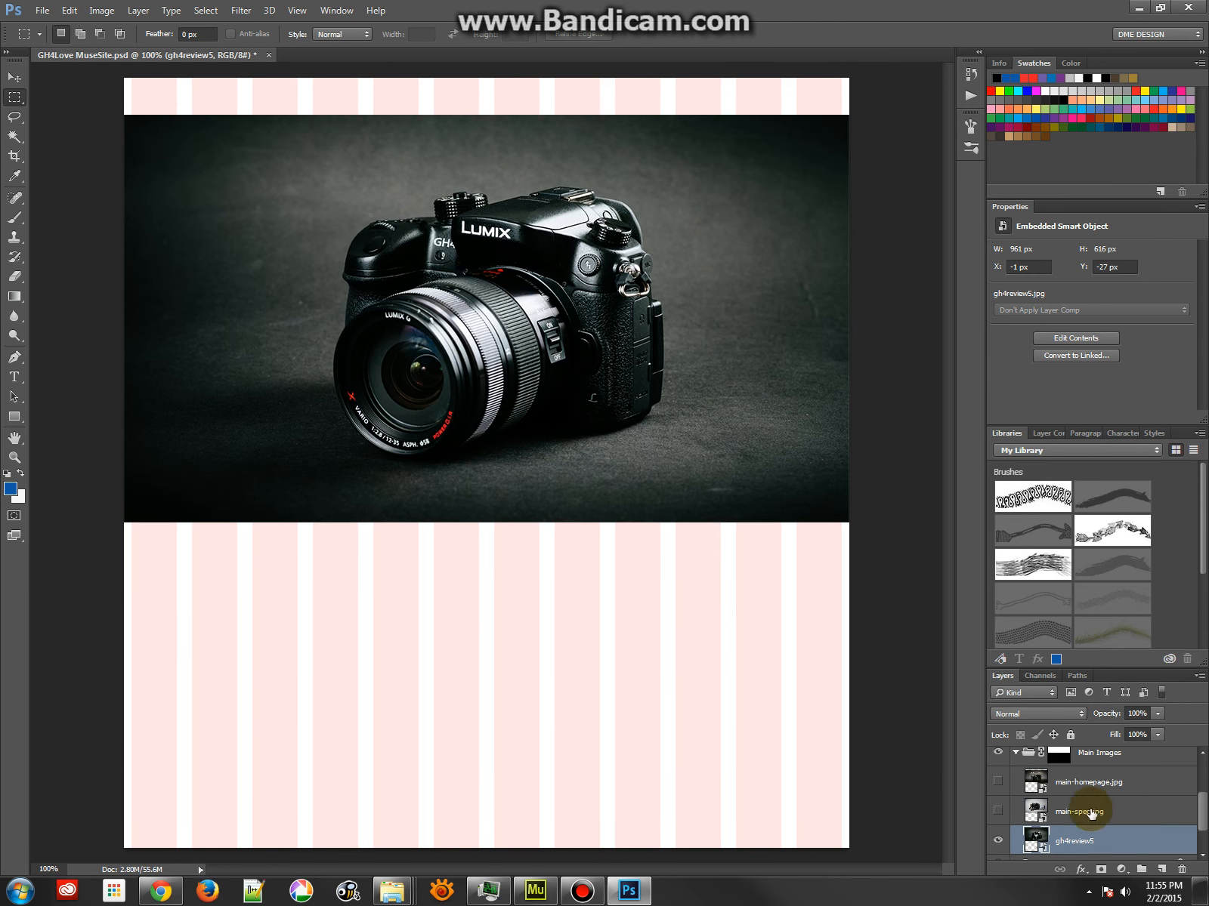
# Rename the gh4review5 layer to main-reviews.jpg
pyautogui.doubleClick(1097, 842)
pyautogui.write('main-revies')
pyautogui.write('s.jpg')
pyautogui.press('Return')
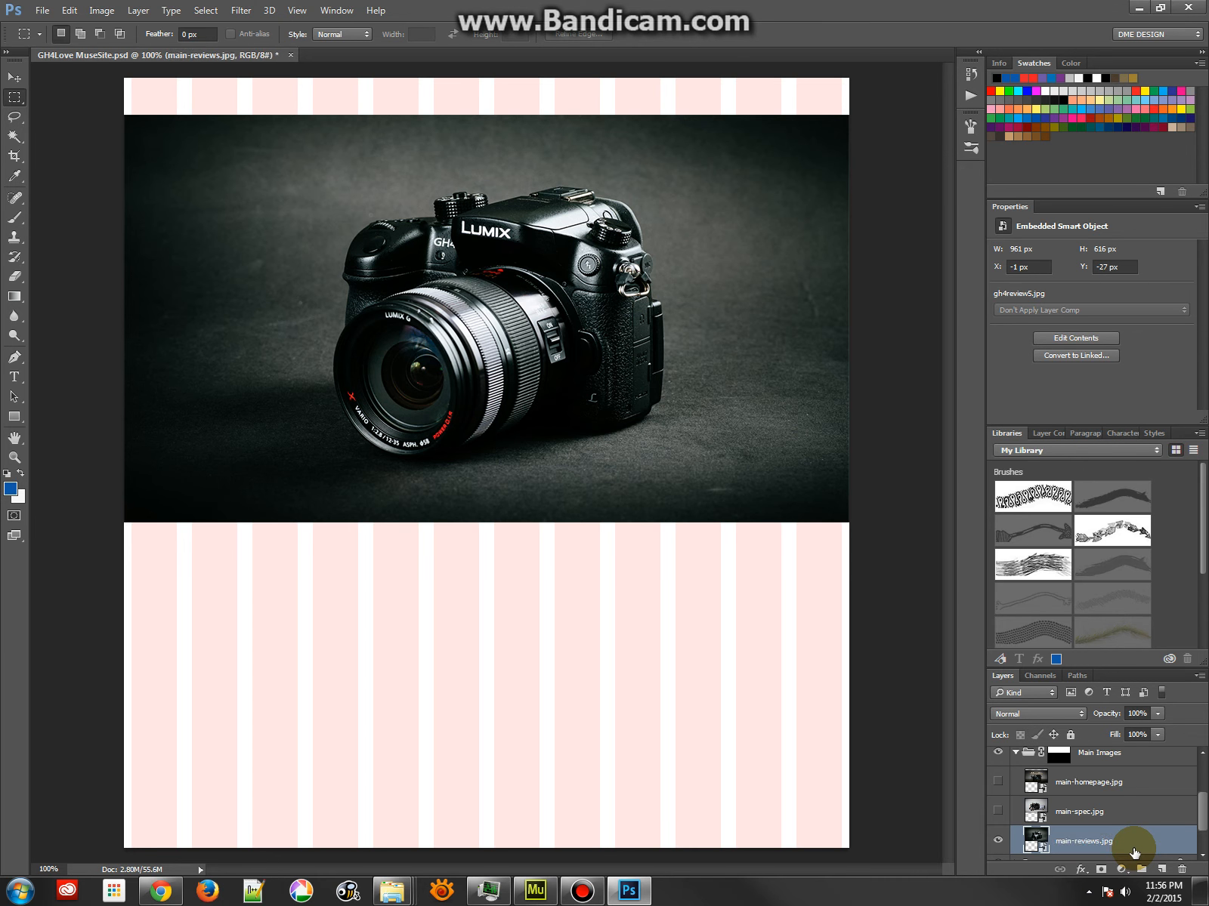
# Make main-spec.jpg and main-homepage.jpg visible again and turn on Generate Image Assets for the document
pyautogui.click(998, 810)
pyautogui.click(995, 781)
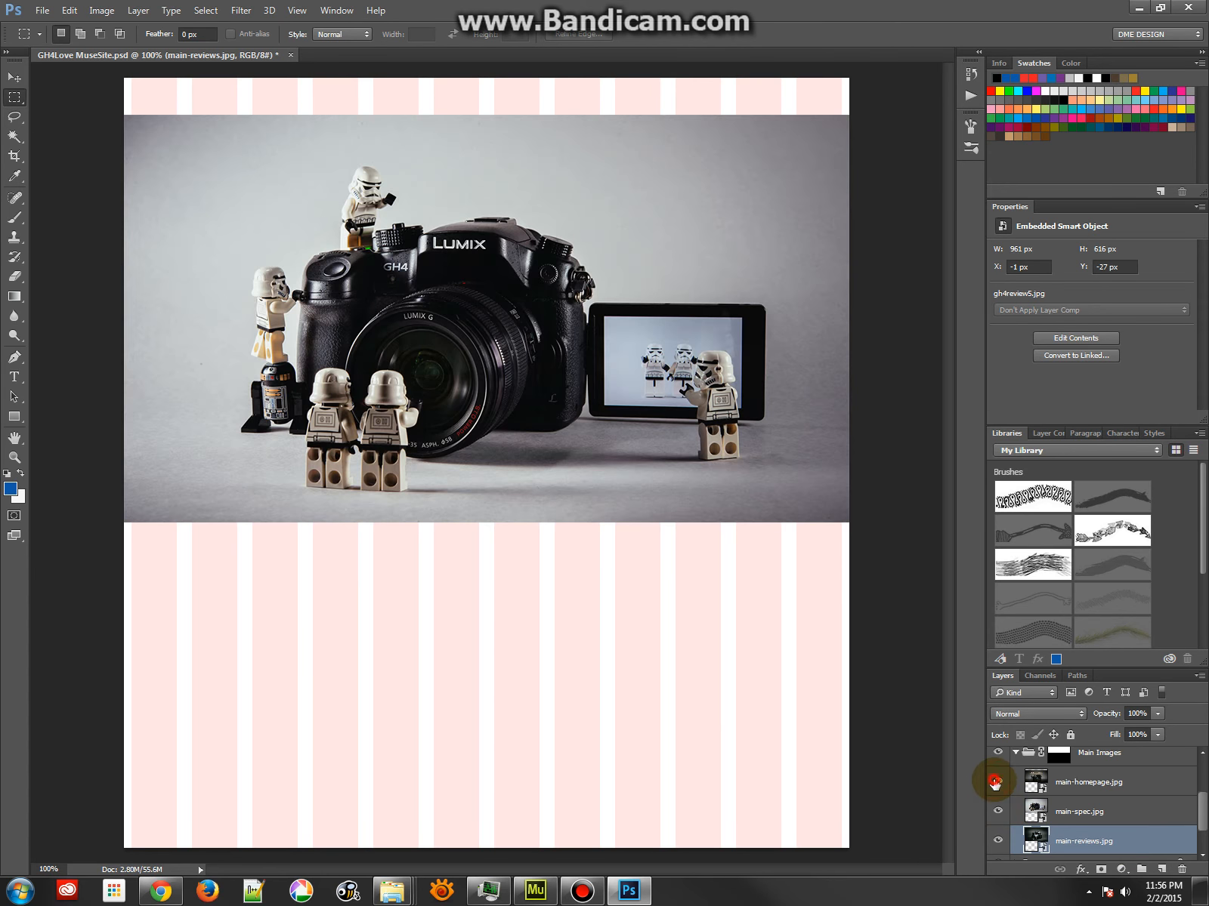
pyautogui.click(43, 10)
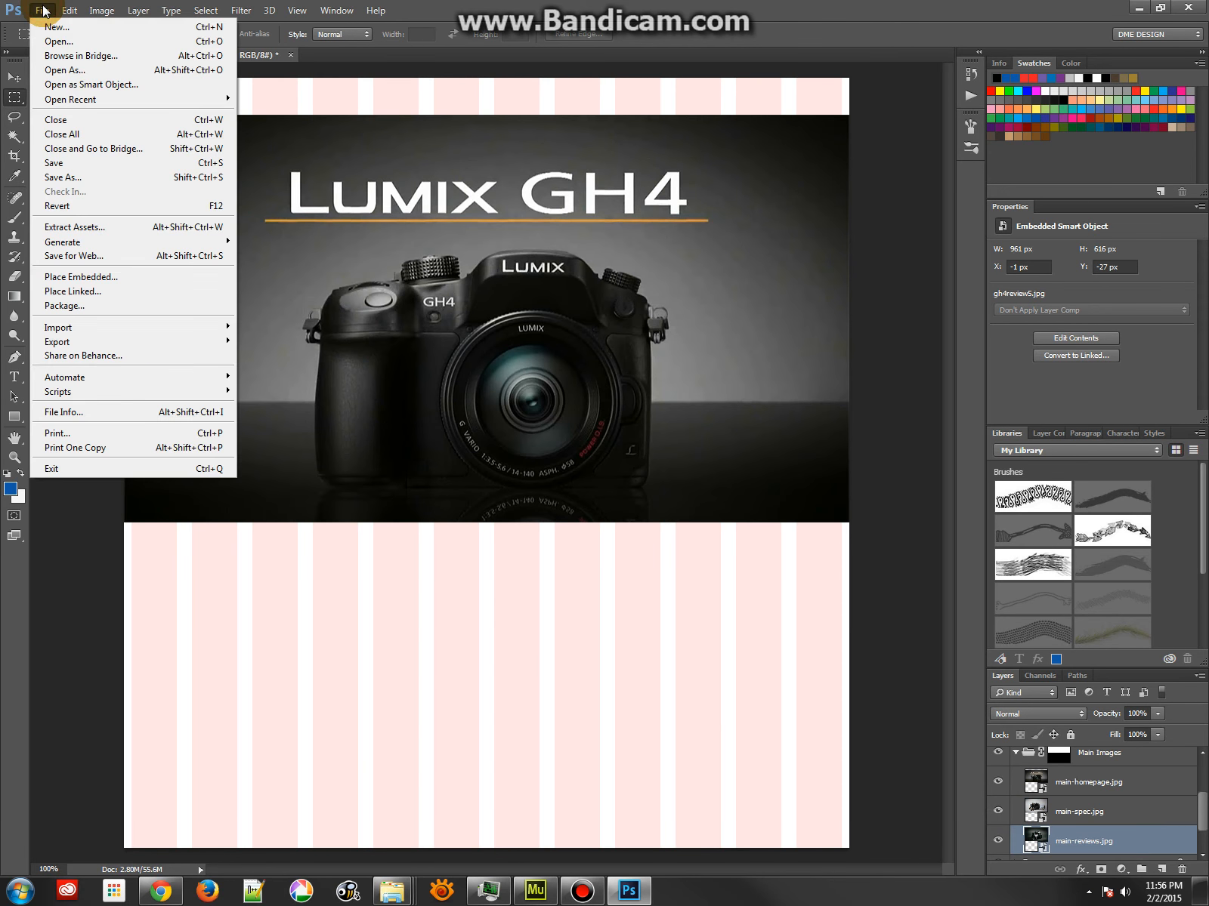
pyautogui.moveTo(141, 242)
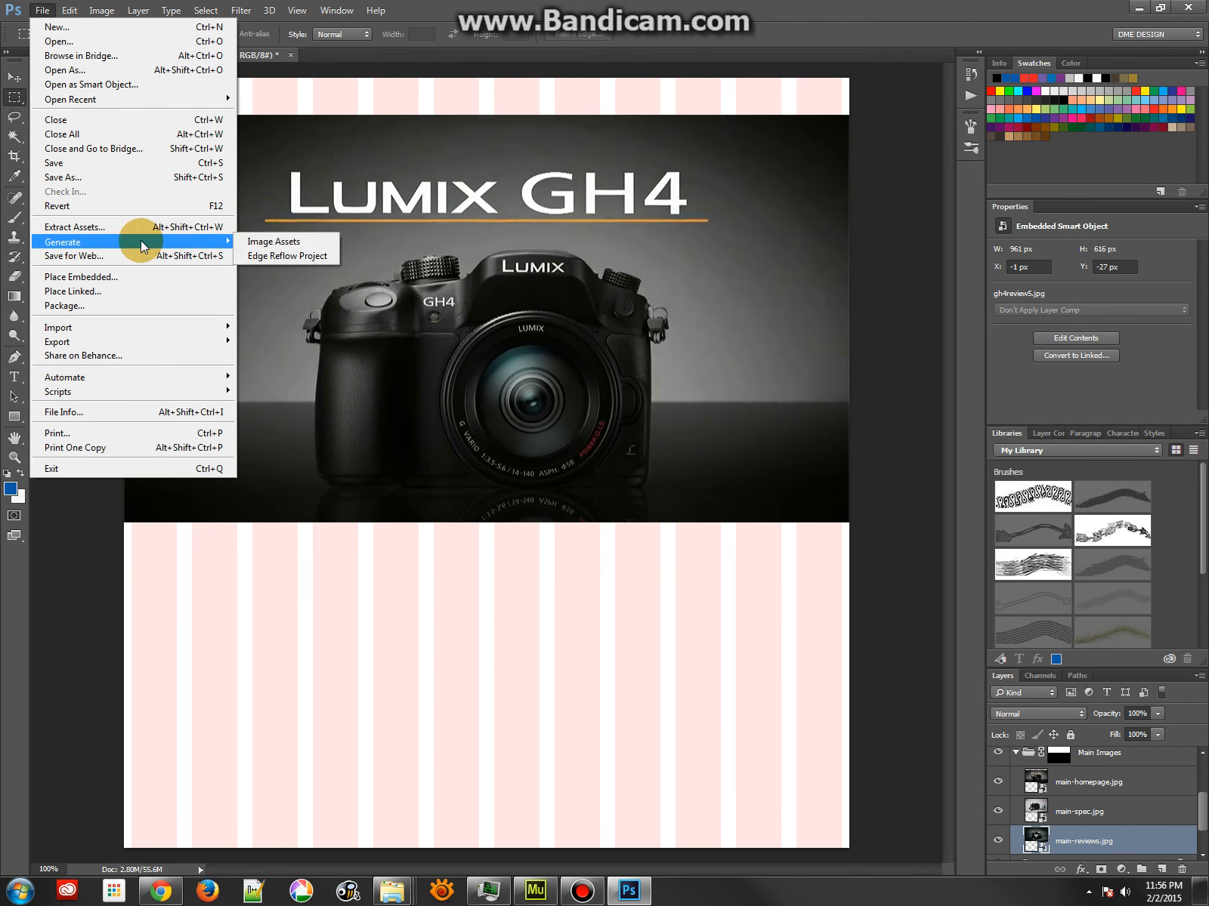
pyautogui.click(269, 242)
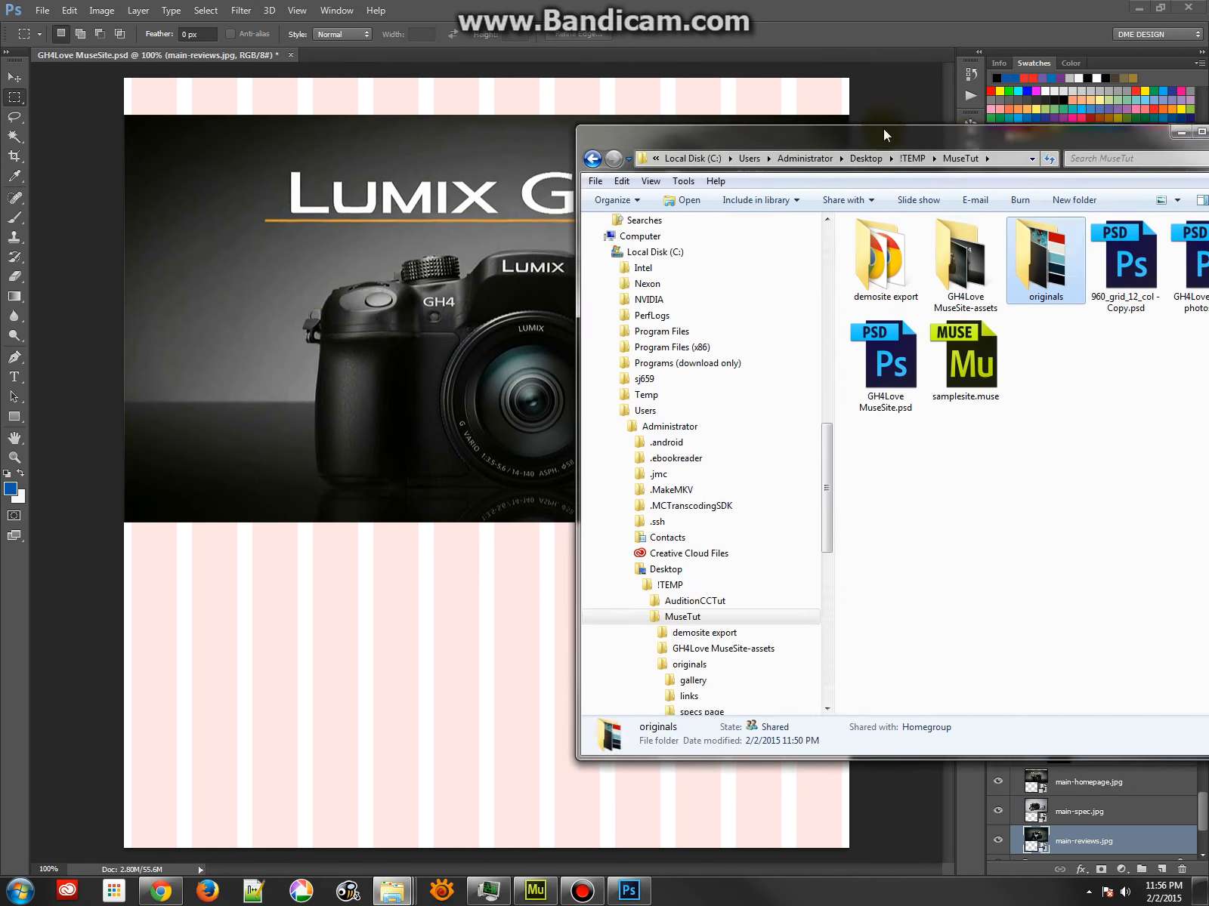
# Switch to Windows Explorer, open the GH4Love MuseSite-assets folder and view main-homepage.jpg in XnViewMP
pyautogui.moveTo(883, 129); pyautogui.dragTo(672, 112)
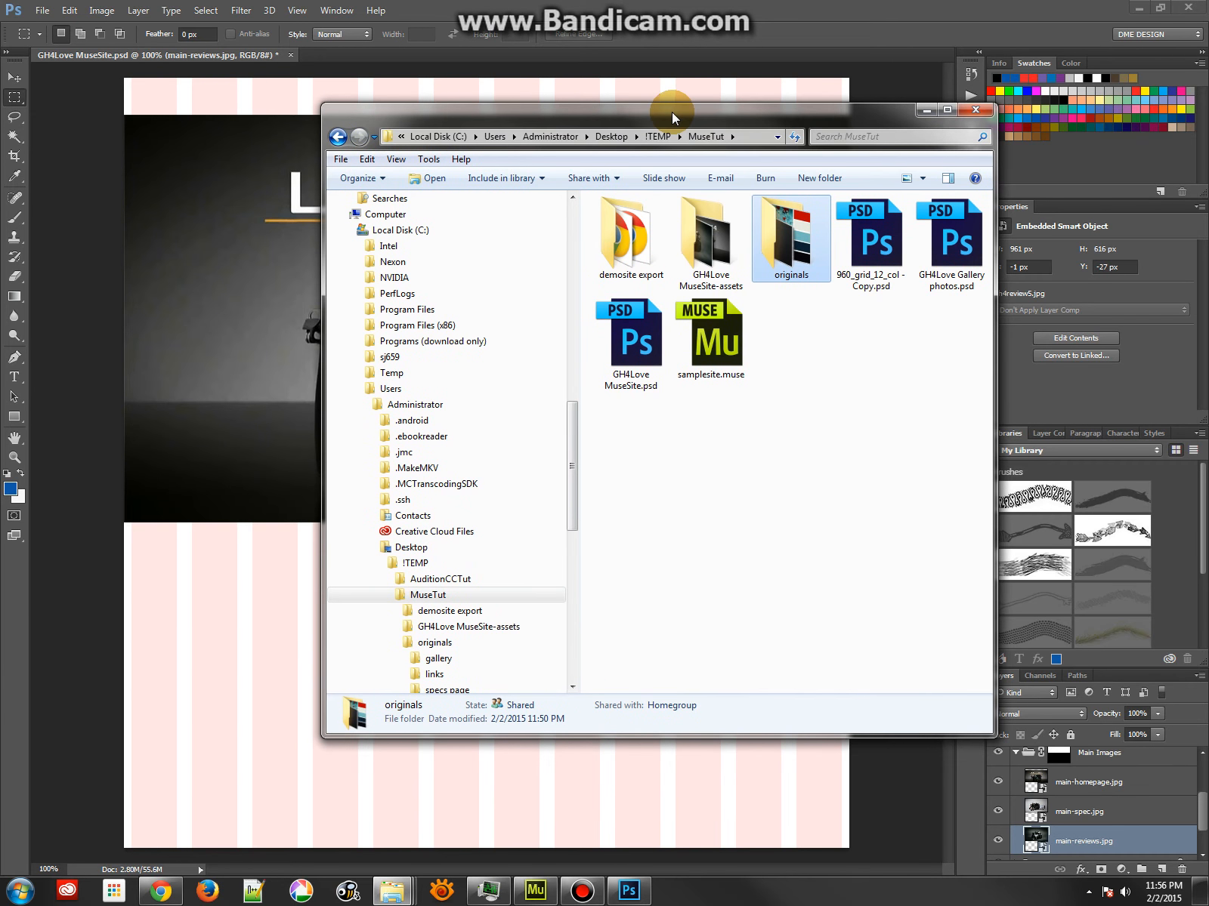
pyautogui.doubleClick(712, 240)
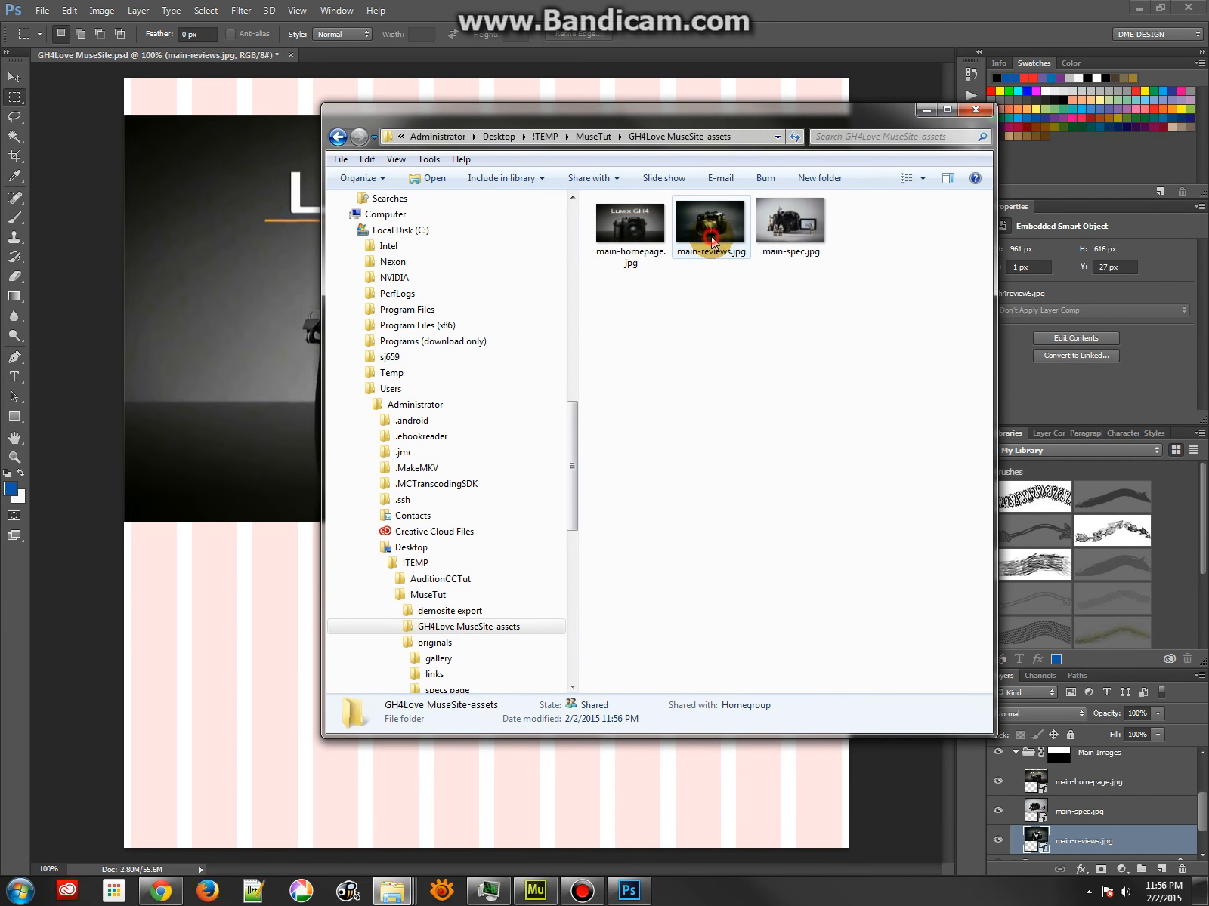
pyautogui.click(640, 233)
pyautogui.doubleClick(638, 231)
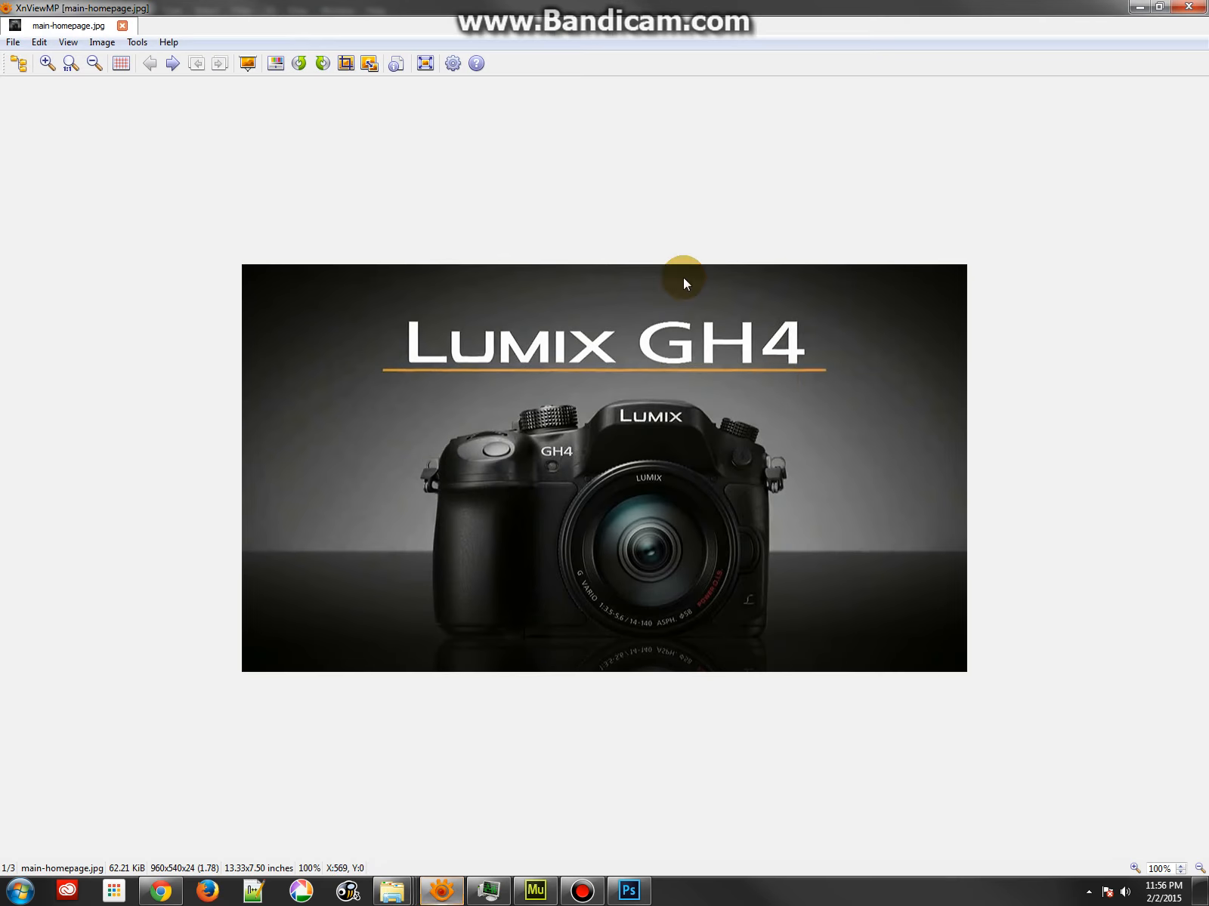
# Browse through the generated main-homepage.jpg, main-reviews.jpg and main-spec.jpg images to examine how each was exported
pyautogui.scroll(-1, 776, 379)
pyautogui.scroll(-1, 777, 380)
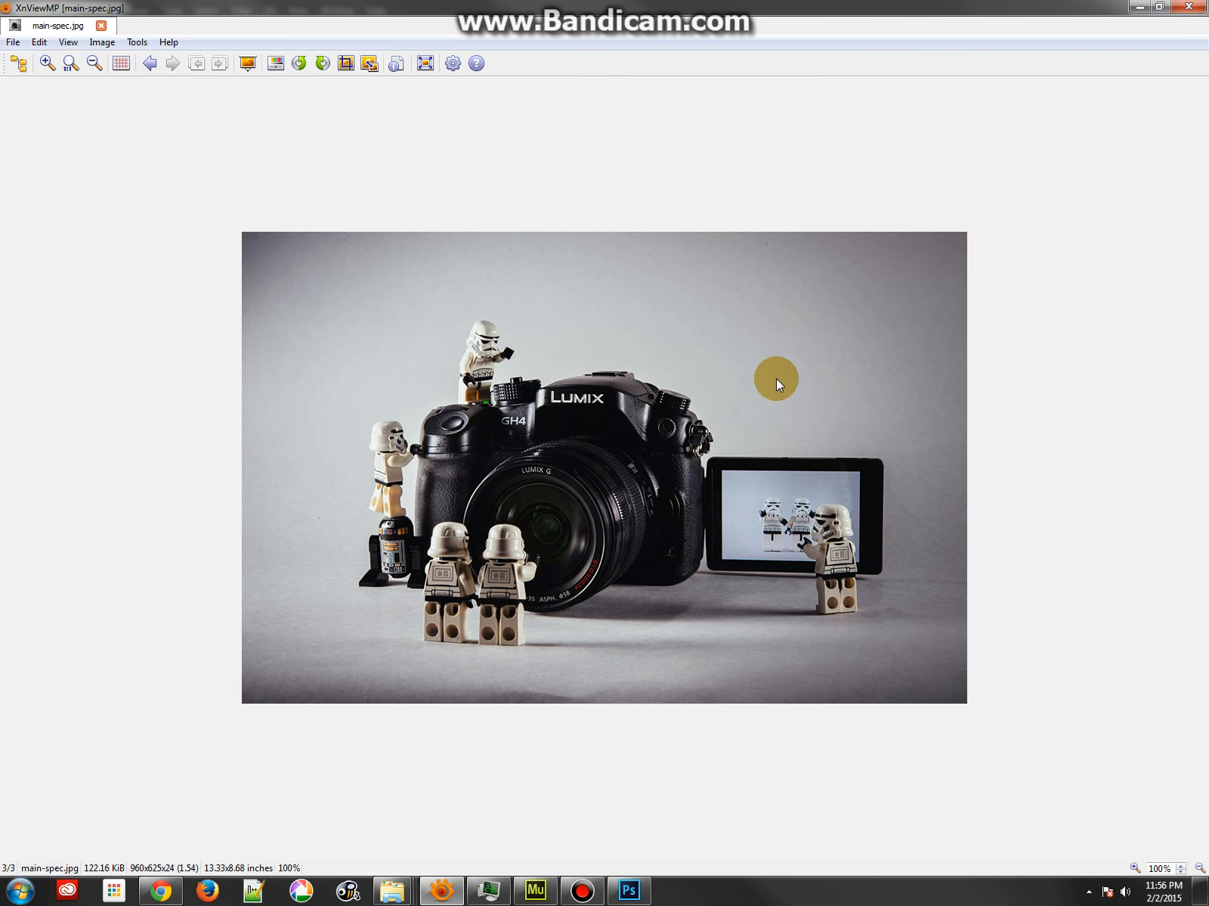
pyautogui.scroll(-2, 776, 380)
pyautogui.scroll(-2, 776, 378)
pyautogui.scroll(1, 777, 378)
pyautogui.scroll(-1, 777, 378)
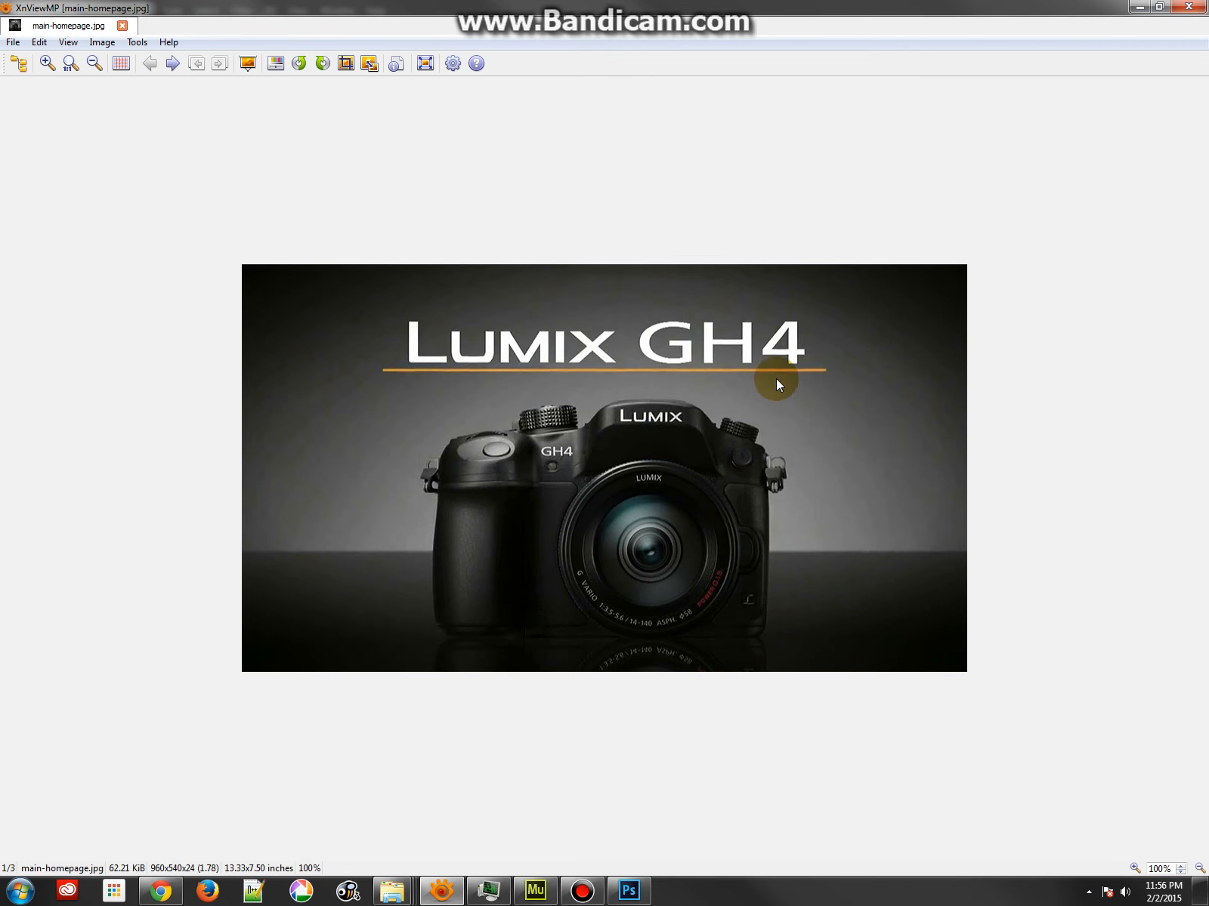
# Close the image viewer, return to Photoshop and mask main-homepage.jpg to the same area as the Main Images group mask
pyautogui.click(1188, 6)
pyautogui.click(1059, 754)
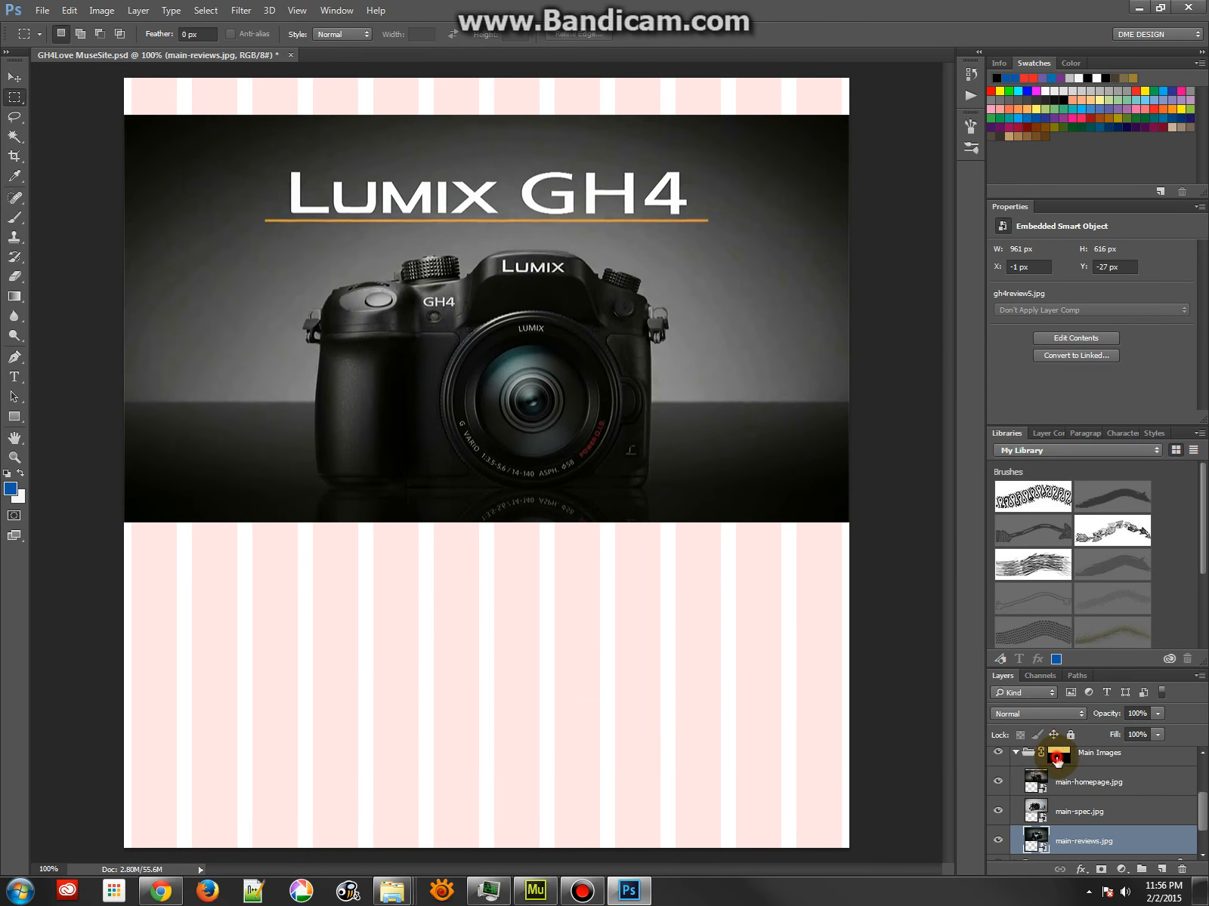
pyautogui.click(1058, 754)
pyautogui.keyDown('ctrl'); pyautogui.click(1057, 770); pyautogui.keyUp('ctrl')
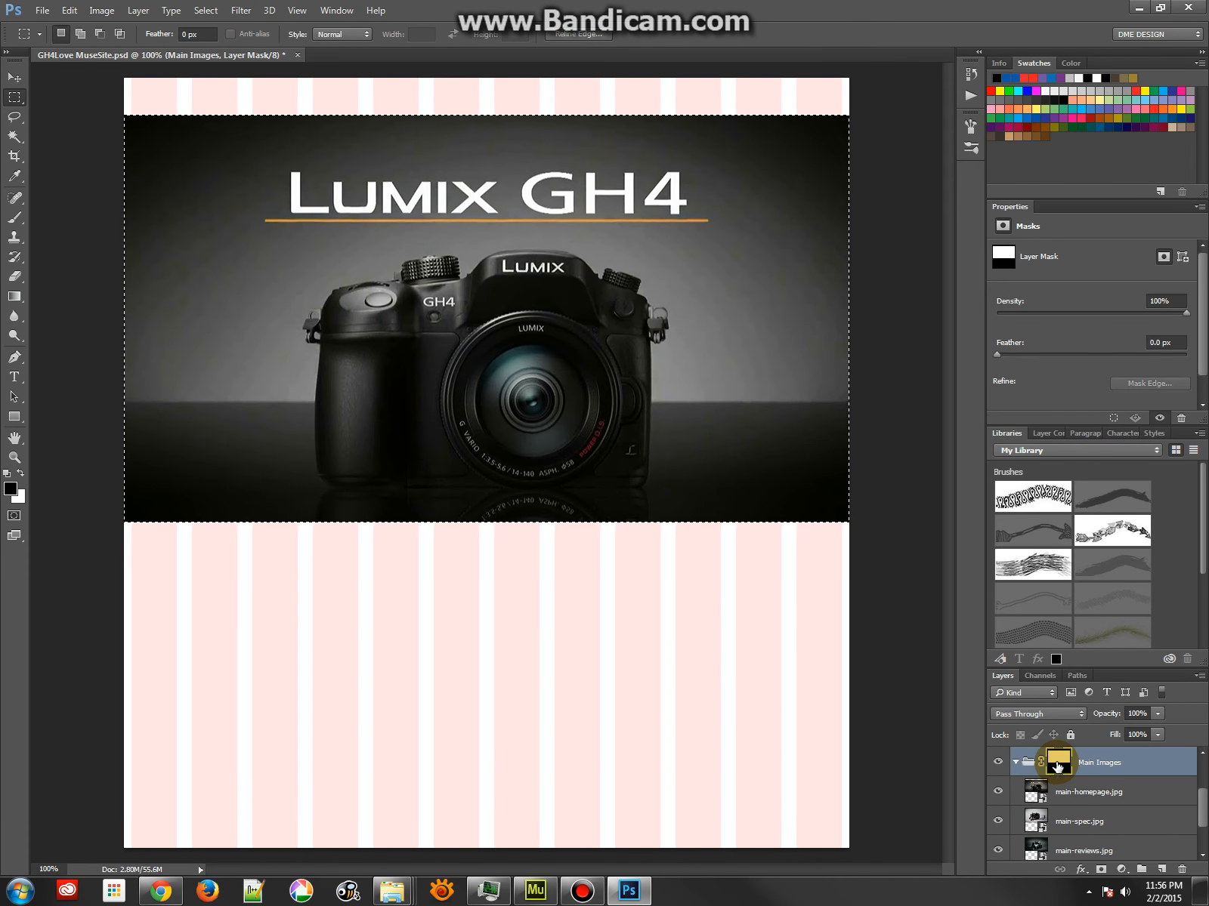
pyautogui.click(1033, 791)
pyautogui.click(1101, 870)
# Mask main-spec.jpg to the area of the Main Images group mask, and select the main-reviews.jpg layer
pyautogui.click(1032, 821)
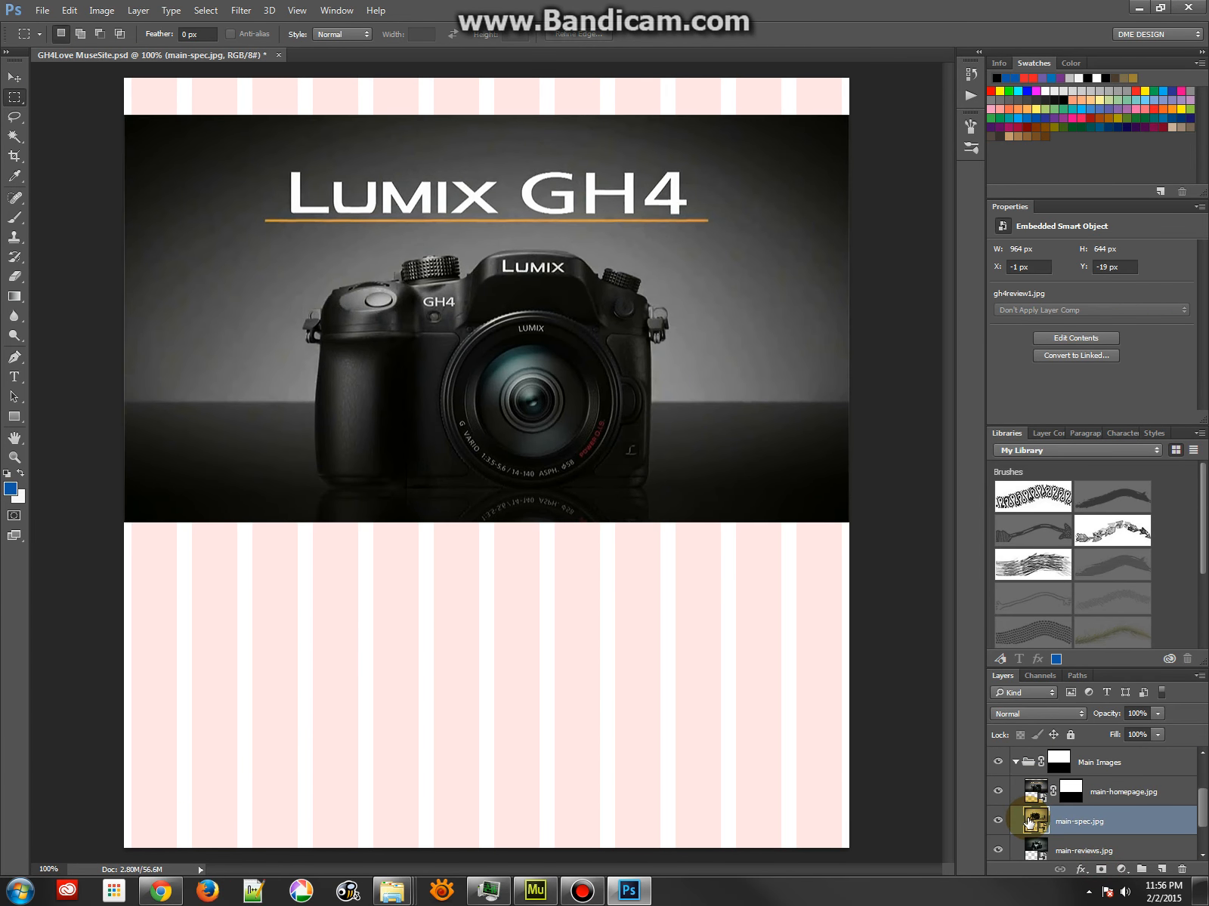
pyautogui.keyDown('ctrl'); pyautogui.click(1059, 761); pyautogui.keyUp('ctrl')
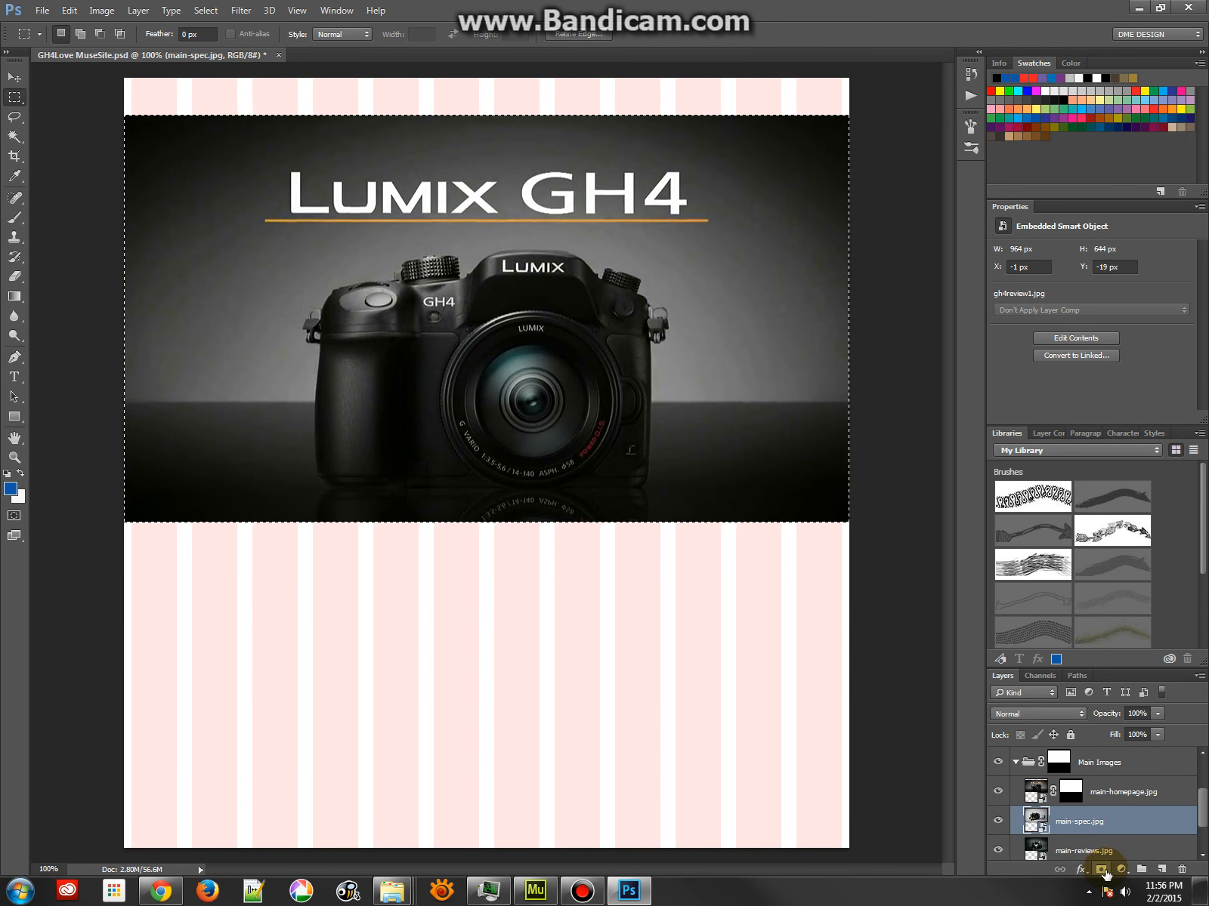
pyautogui.click(1100, 870)
pyautogui.click(1069, 851)
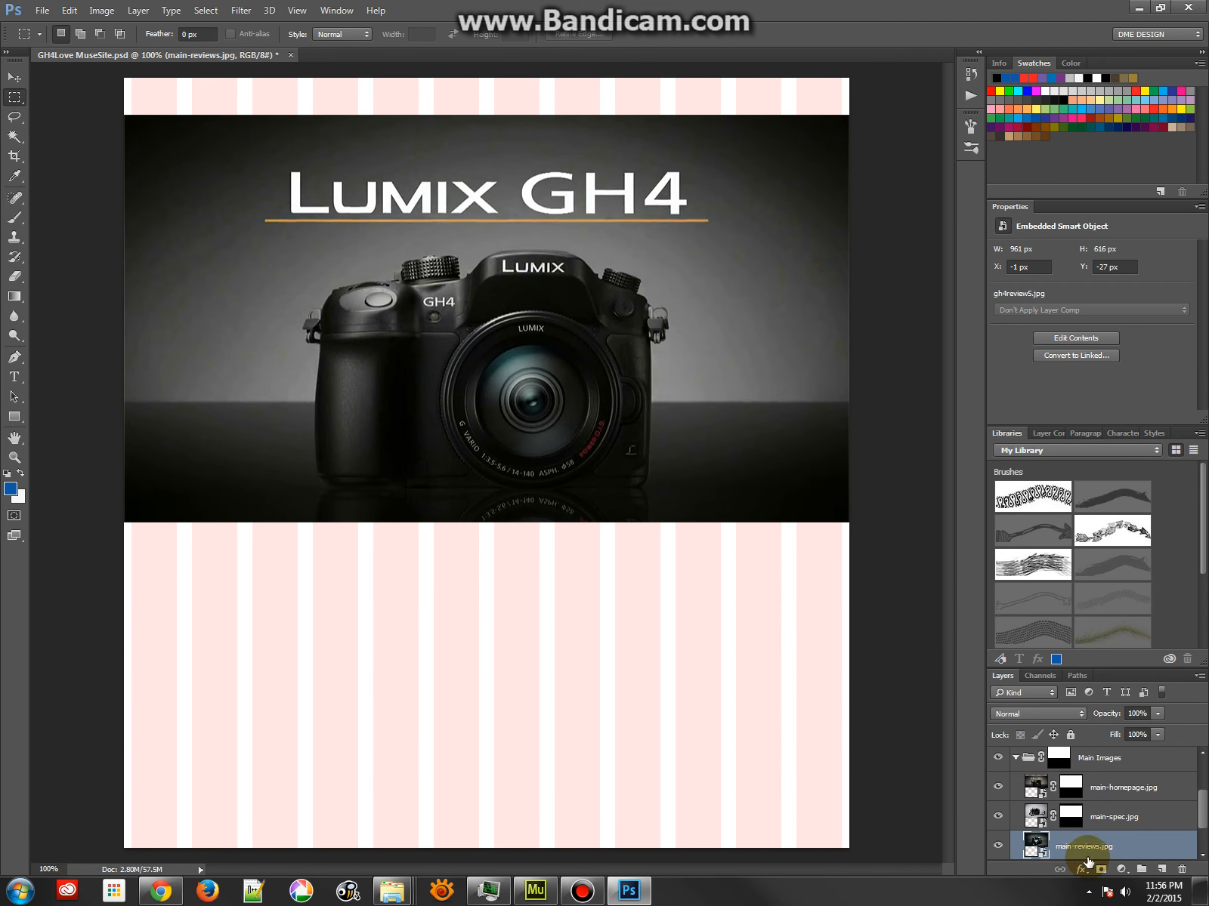
pyautogui.click(1101, 869)
pyautogui.click(1072, 846)
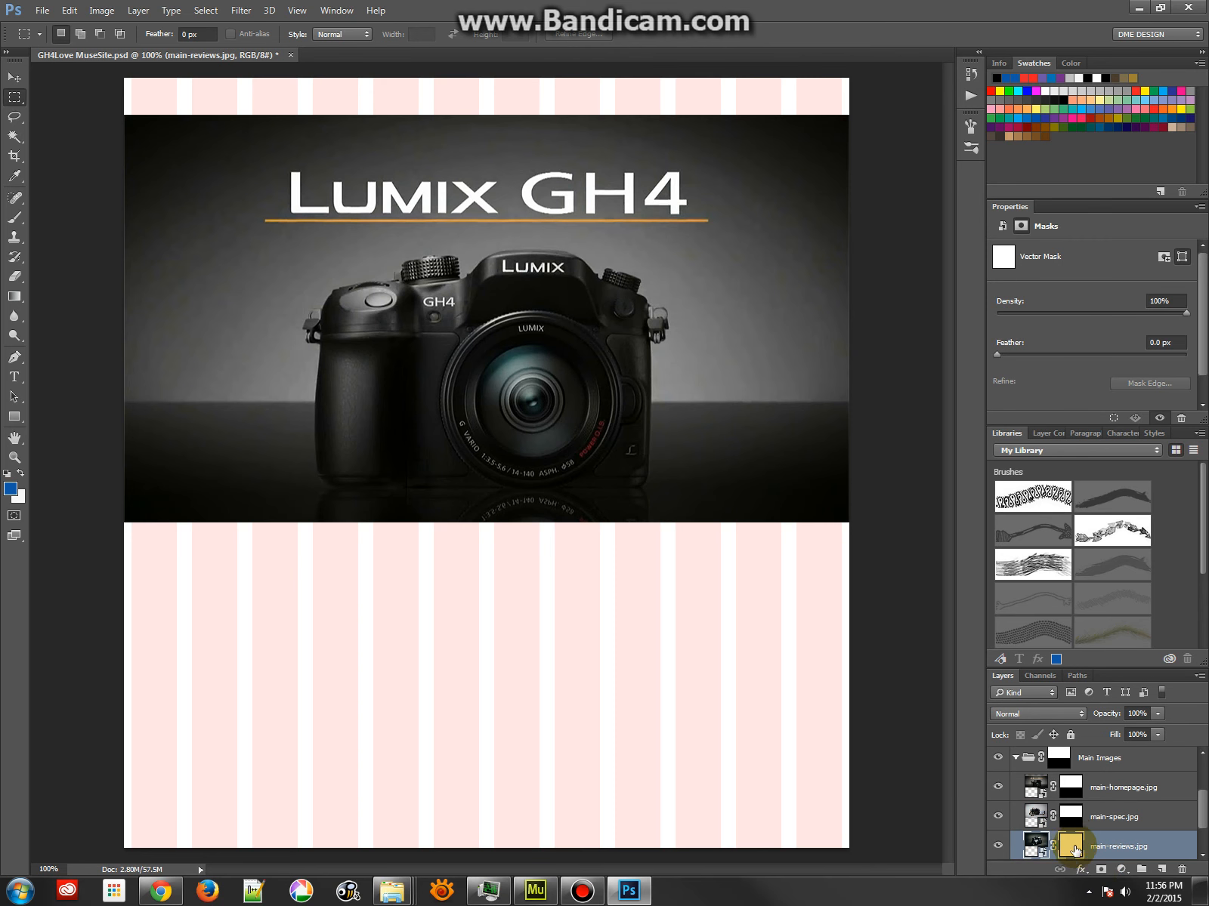
pyautogui.hotkey('ctrl', 'z')
# Mask main-reviews.jpg to the same area as the main-spec.jpg mask and save the document
pyautogui.keyDown('ctrl'); pyautogui.click(1071, 815); pyautogui.keyUp('ctrl')
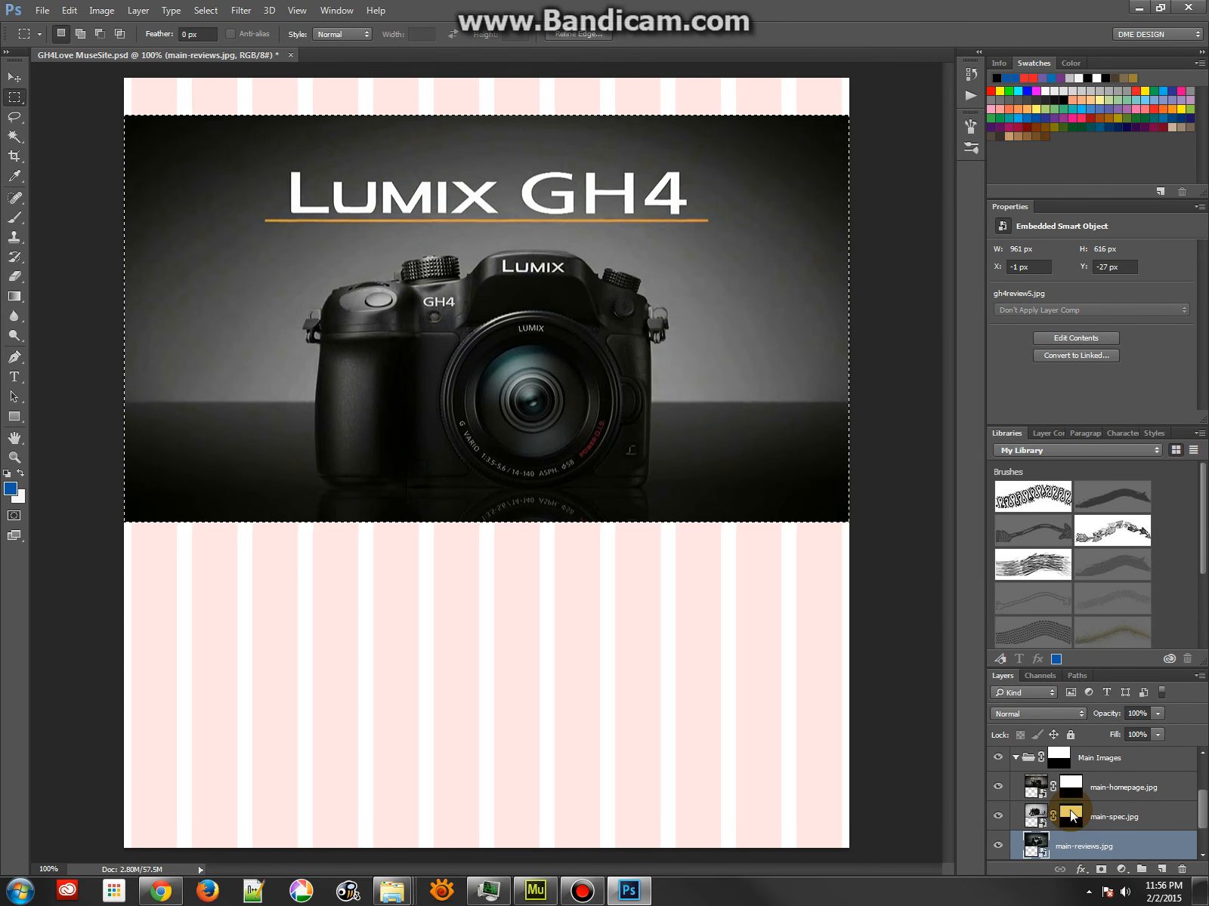
pyautogui.click(1100, 871)
pyautogui.hotkey('ctrl', 's')
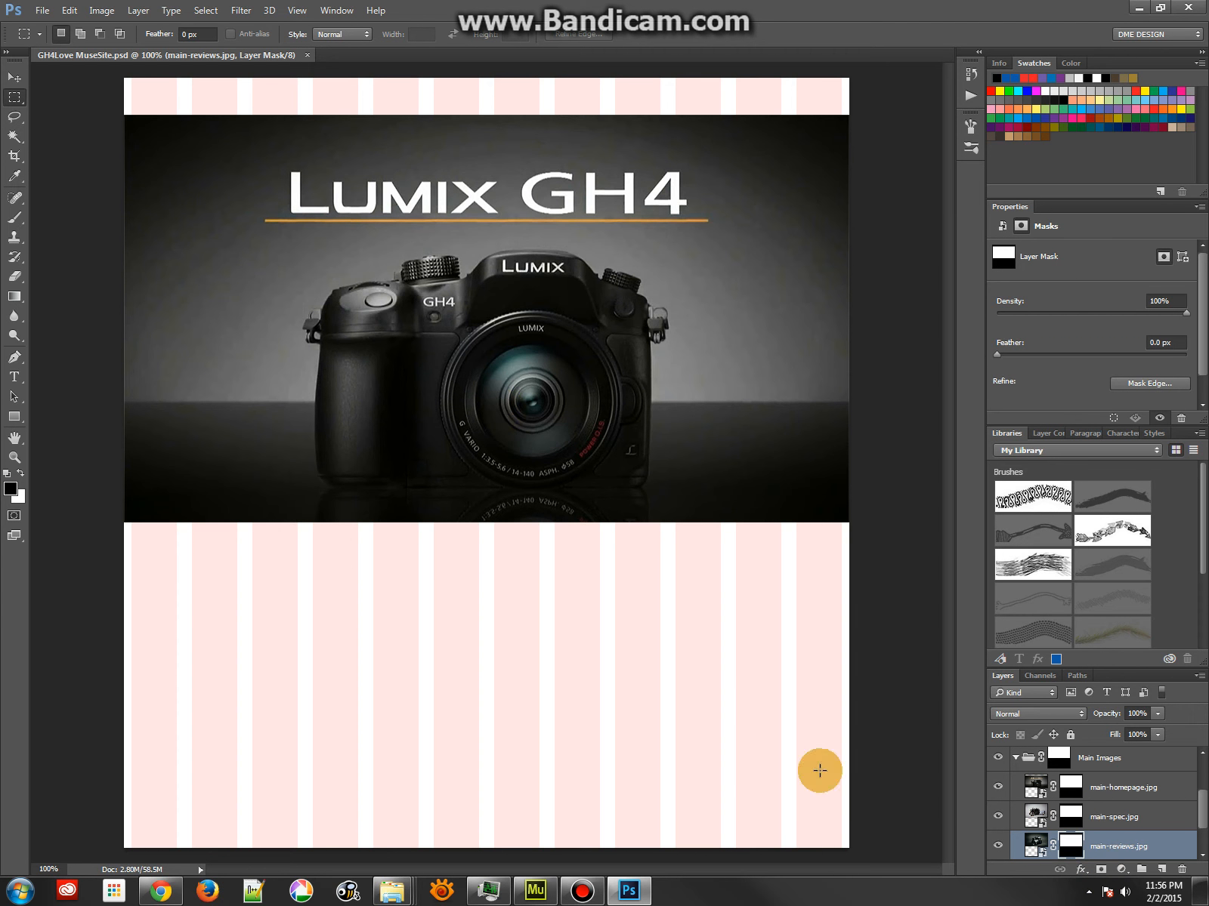
# Select the Main Images group mask, switch to the GH4Love MuseSite-assets folder and browse the regenerated main images starting from main-homepage.jpg in XnViewMP
pyautogui.click(1059, 759)
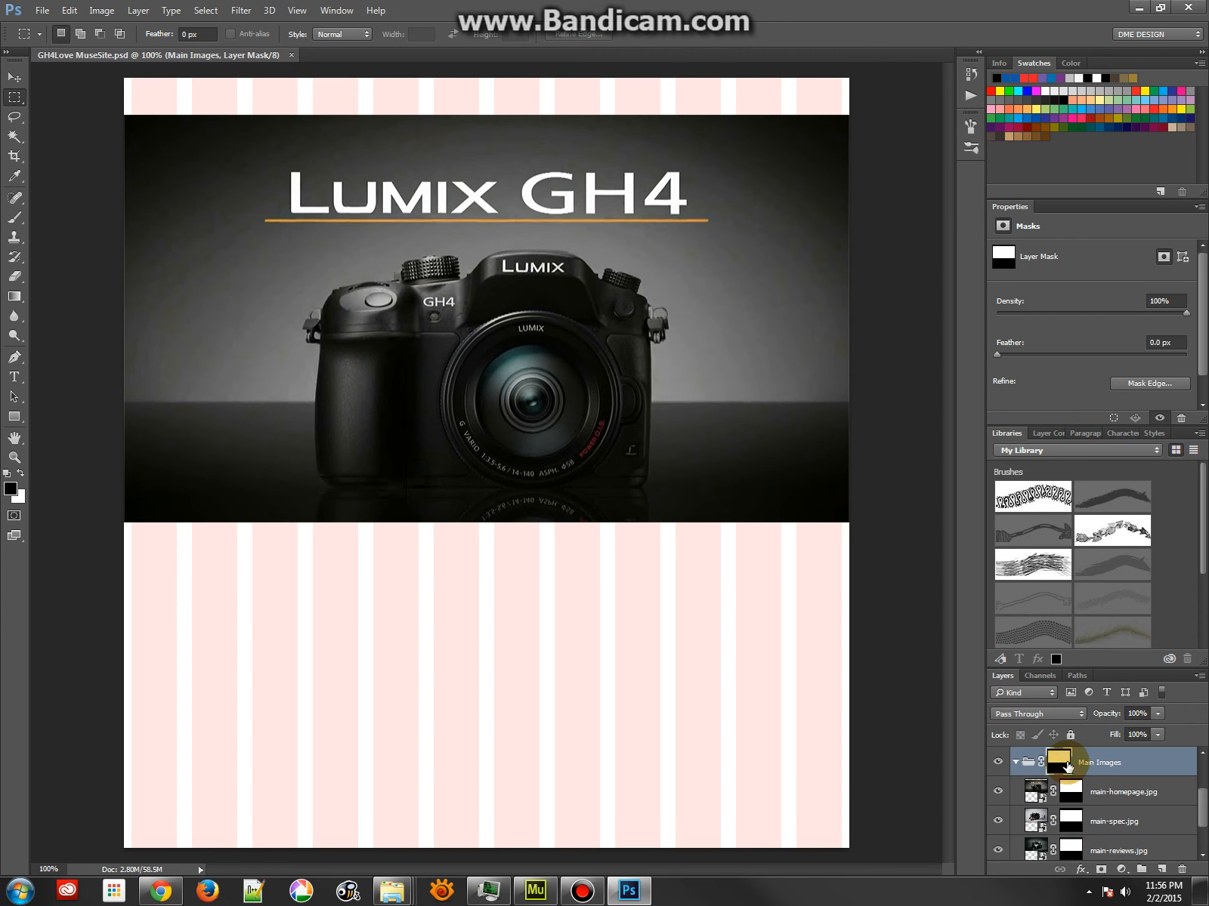
pyautogui.moveTo(408, 891)
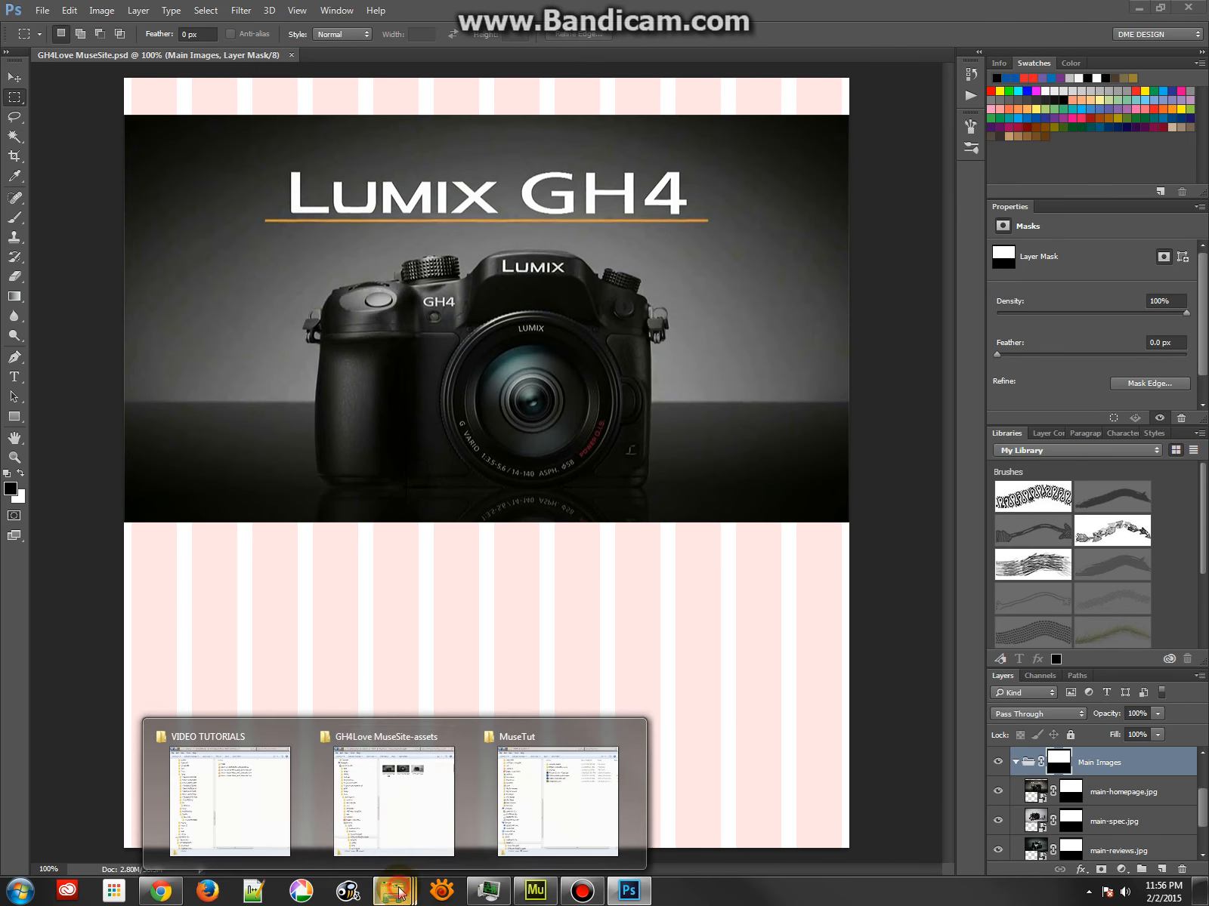
pyautogui.click(405, 804)
pyautogui.doubleClick(609, 243)
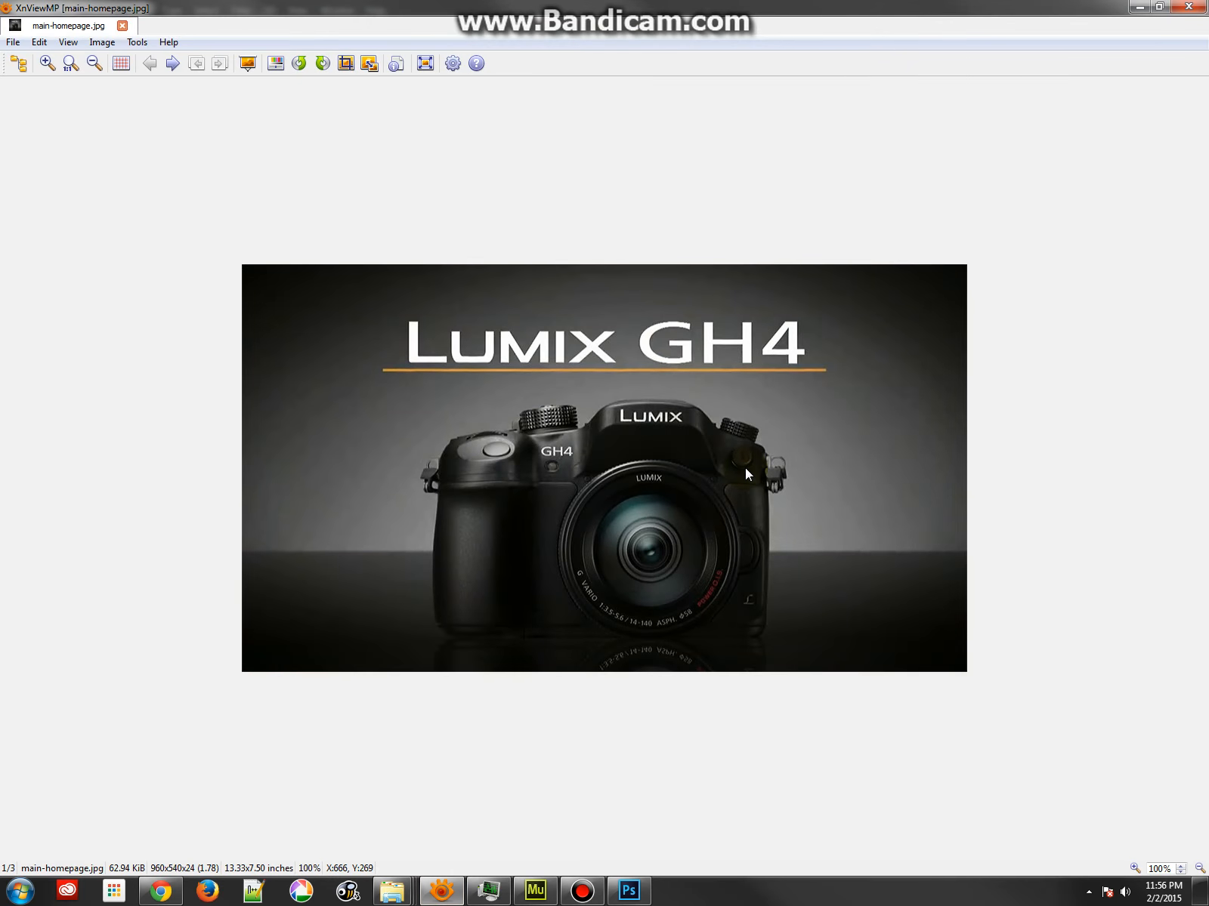
pyautogui.press('Right')
pyautogui.press('Right')
pyautogui.press('Left')
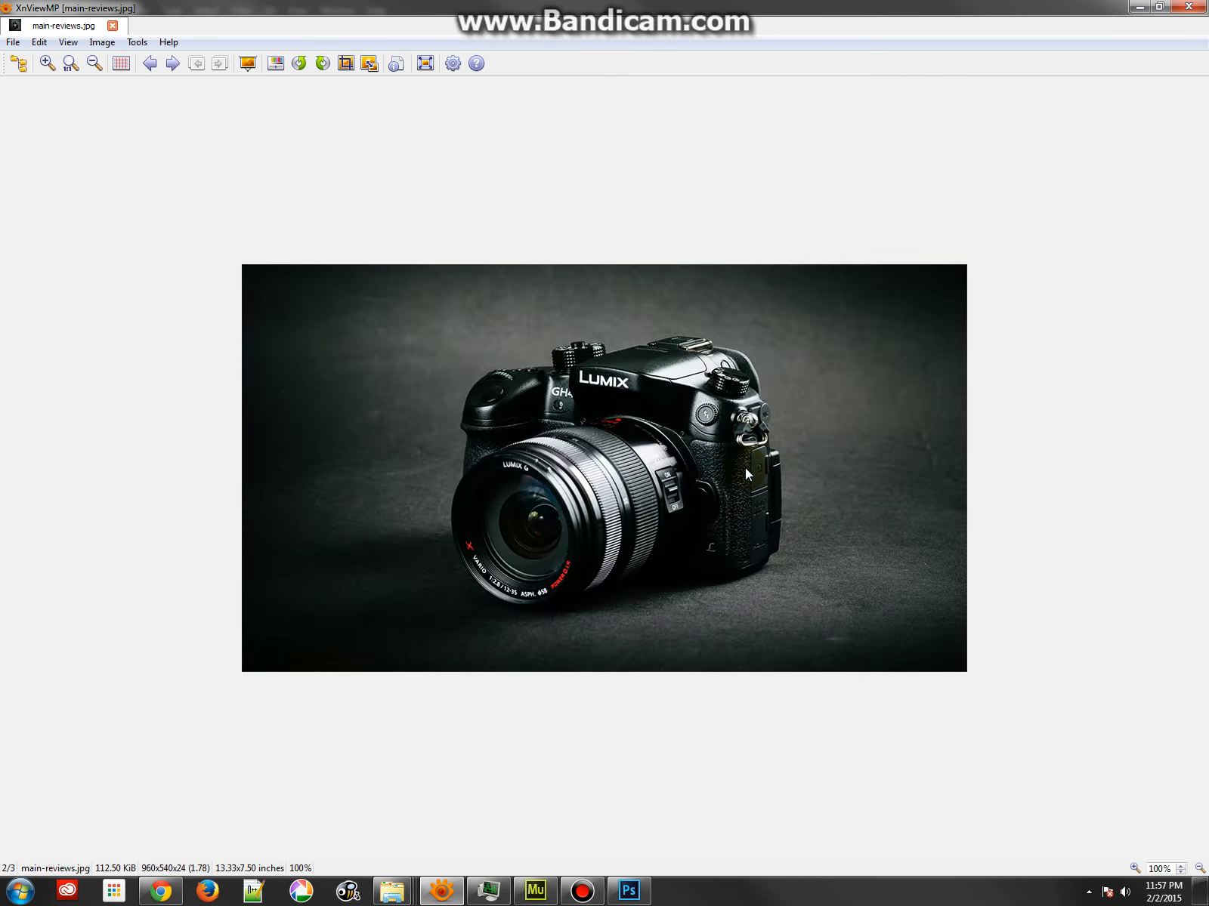
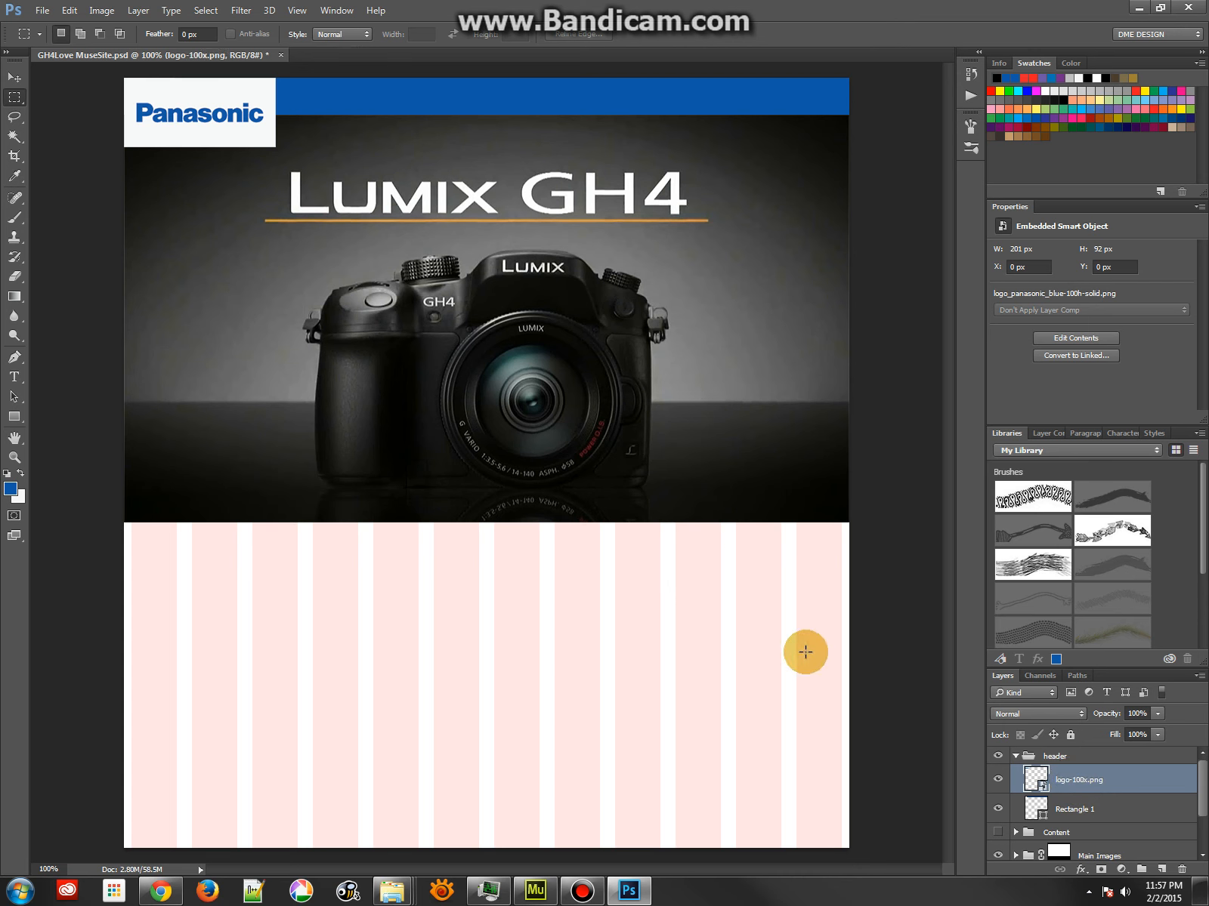
# Rename the Rectangle 1 layer in the header group as topbar.png8
pyautogui.click(1078, 810)
pyautogui.click(998, 809)
pyautogui.click(998, 809)
pyautogui.doubleClick(1074, 811)
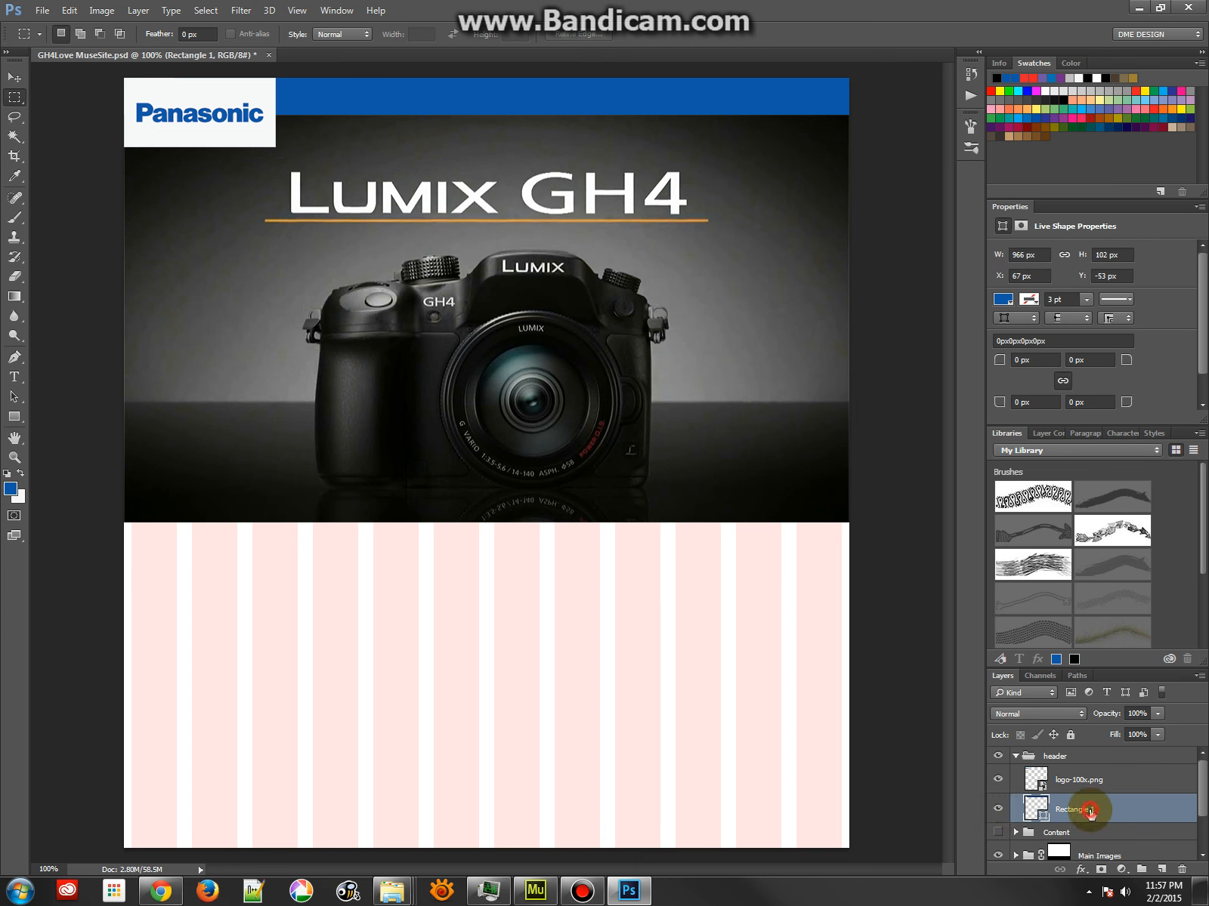
pyautogui.write('topbar')
pyautogui.write('.png8')
pyautogui.press('Return')
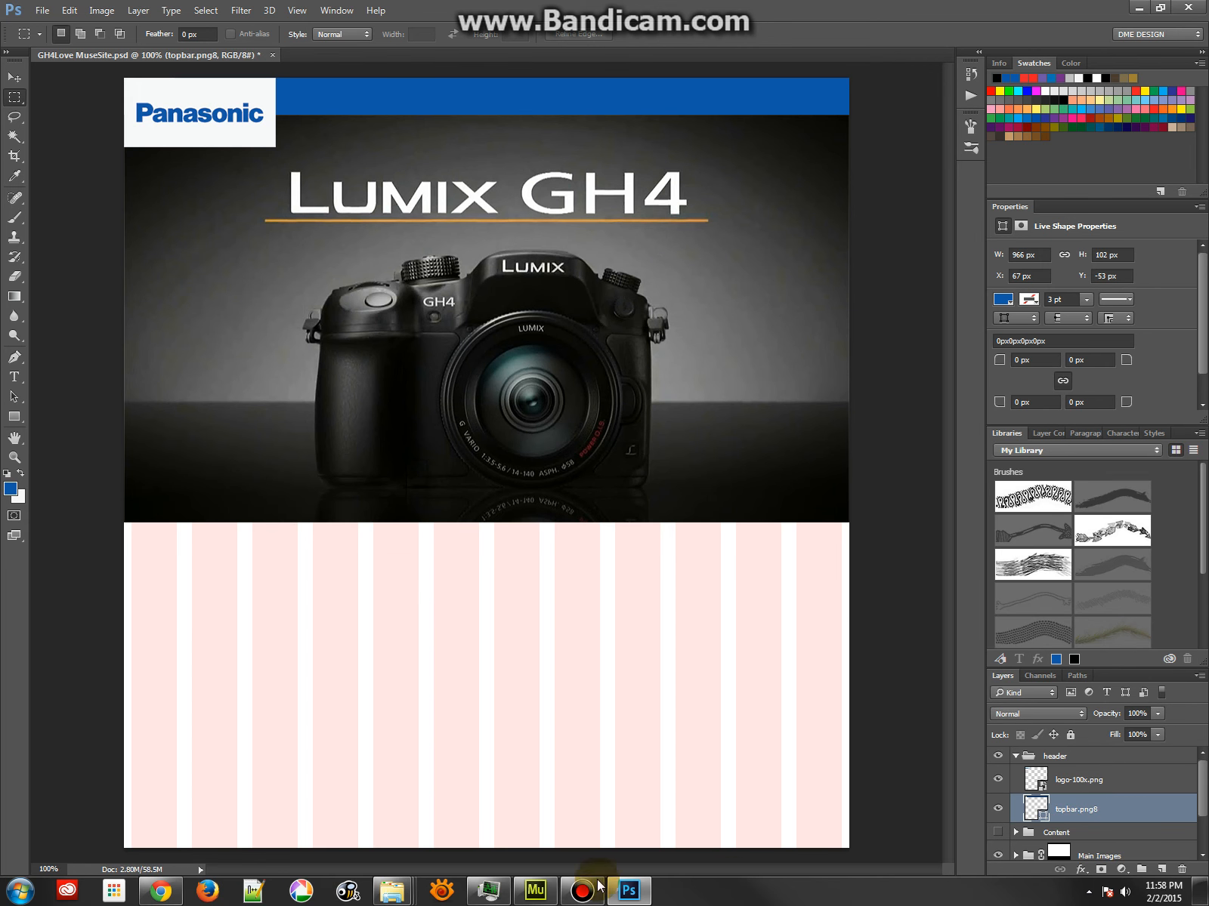
pyautogui.click(1064, 803)
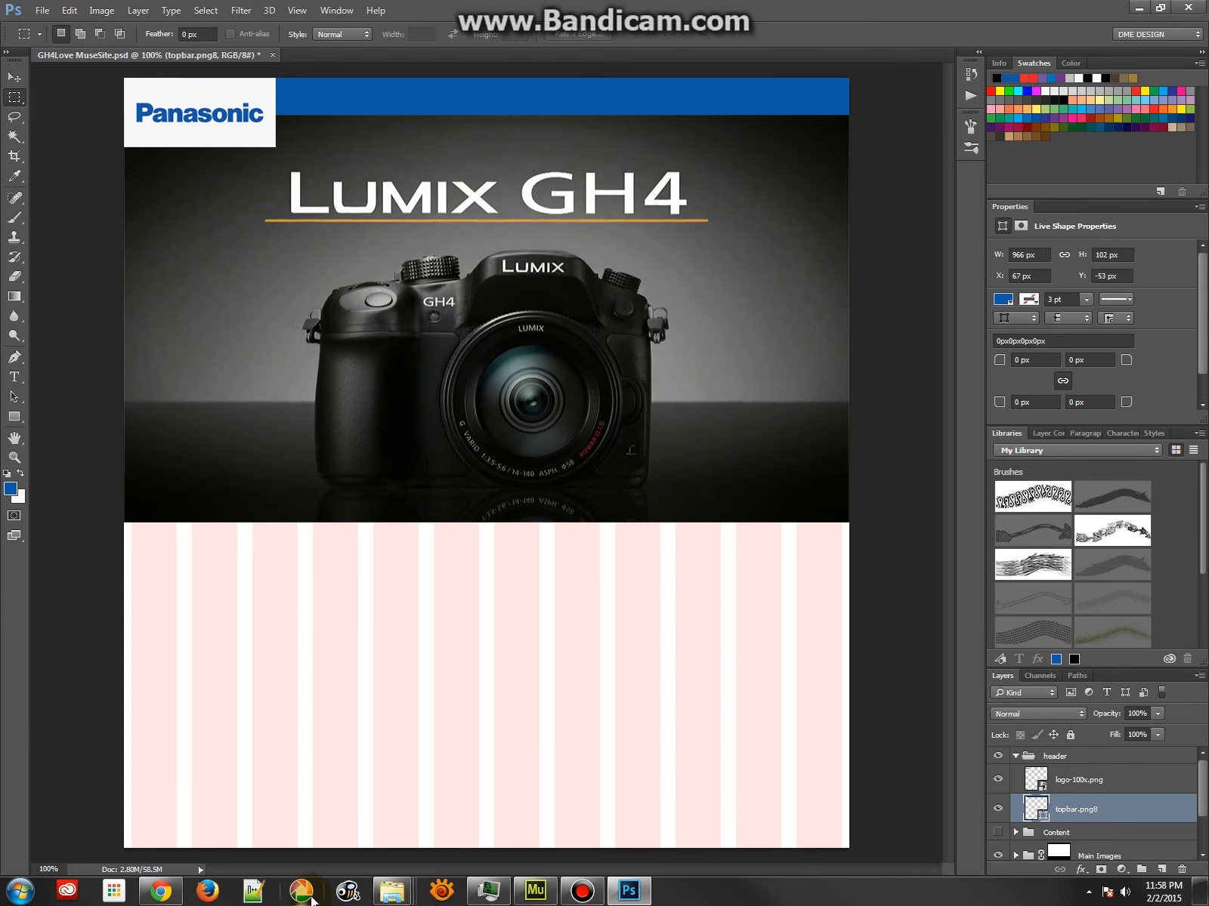
# Switch to the GH4Love MuseSite-assets folder, view topbar.png in XnViewMP, and return to Photoshop
pyautogui.click(395, 893)
pyautogui.click(411, 821)
pyautogui.click(948, 249)
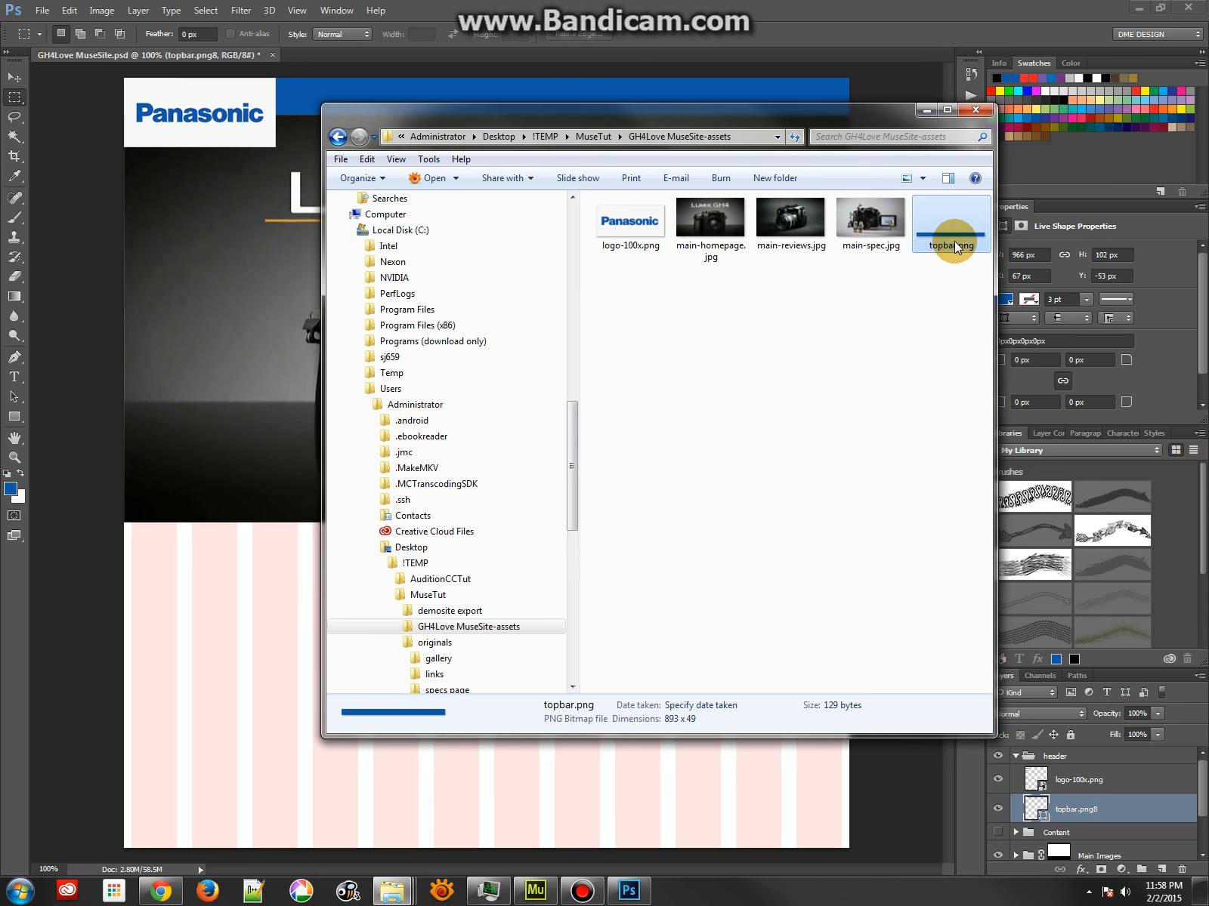
pyautogui.doubleClick(953, 241)
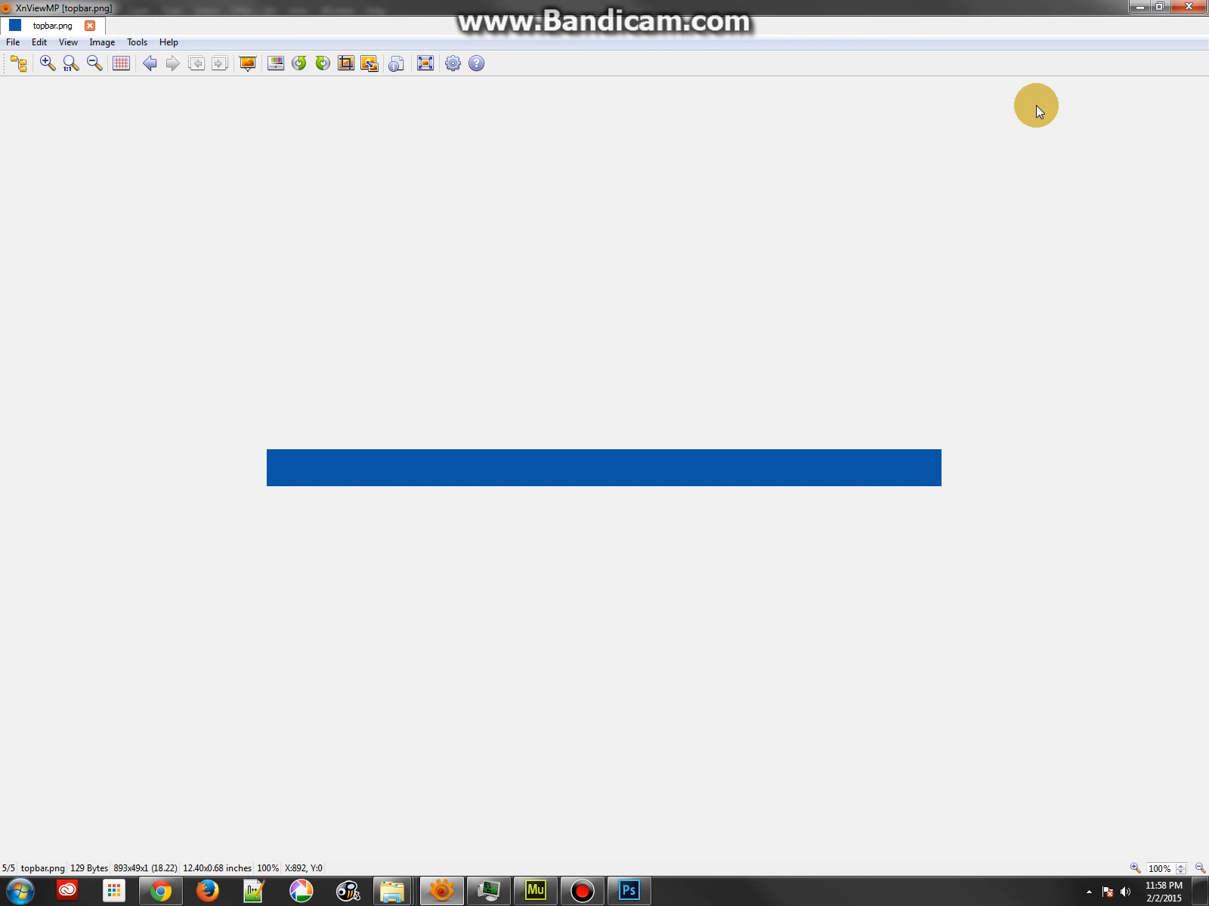
pyautogui.click(1185, 9)
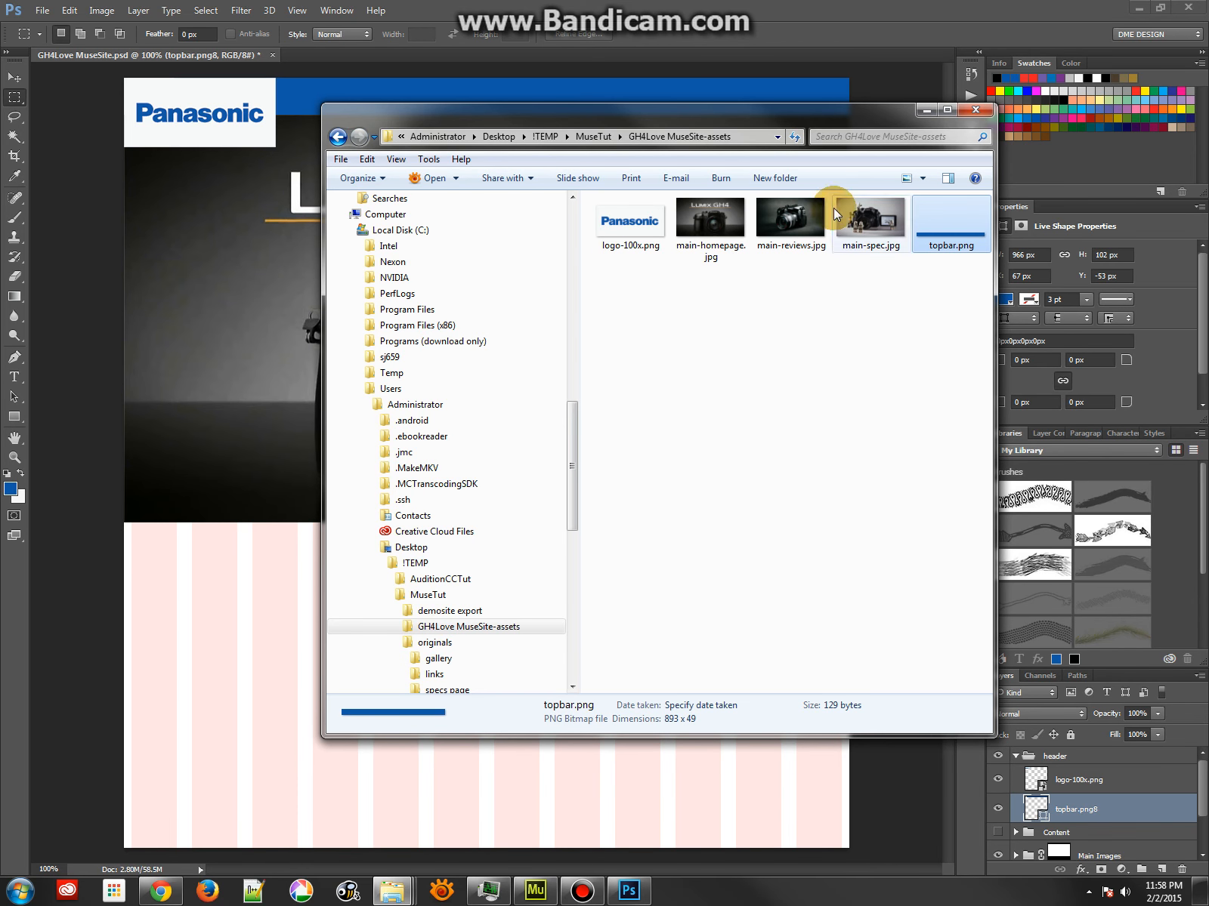
pyautogui.moveTo(837, 120); pyautogui.dragTo(1208, 120)
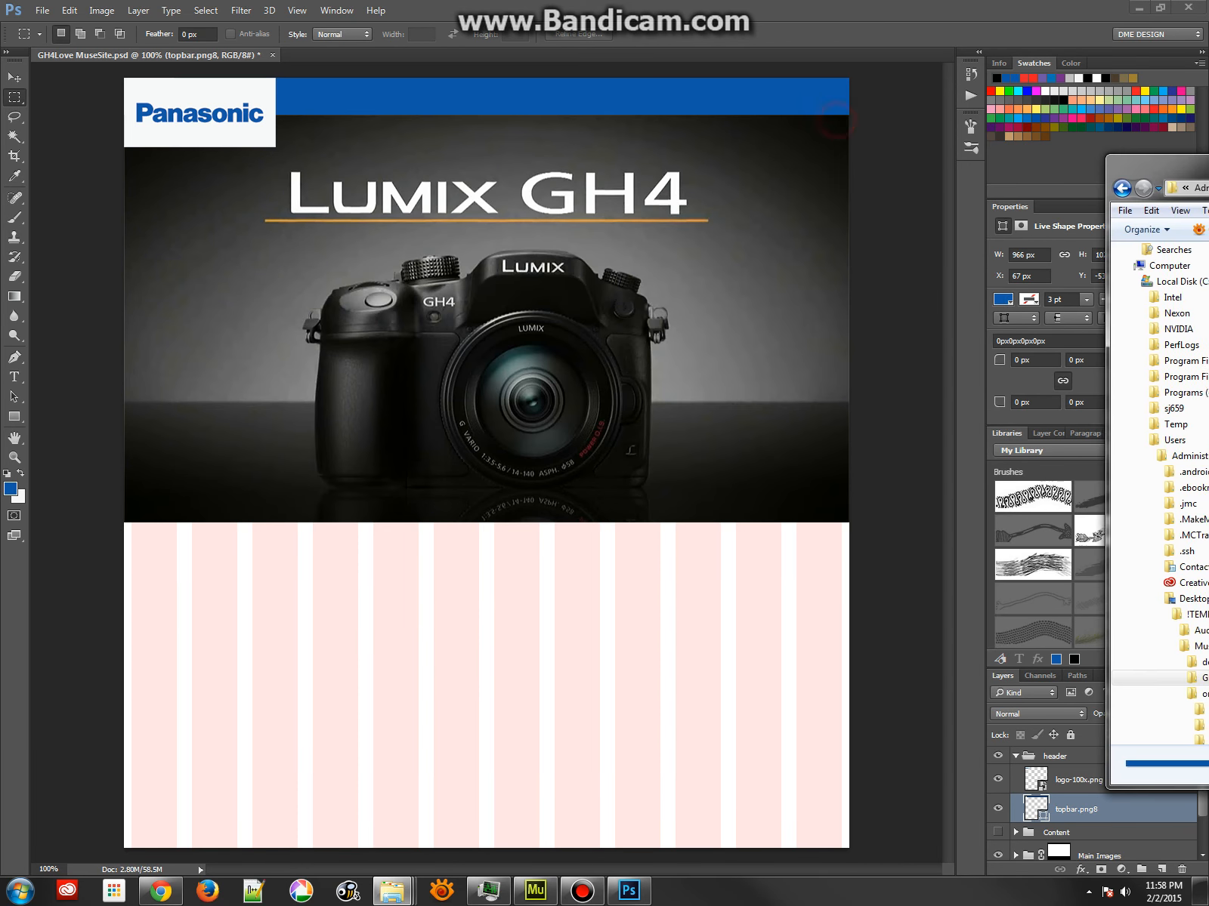
# Collapse and hide the header group, and expand the Content group with its lense-range layer shown
pyautogui.click(1016, 757)
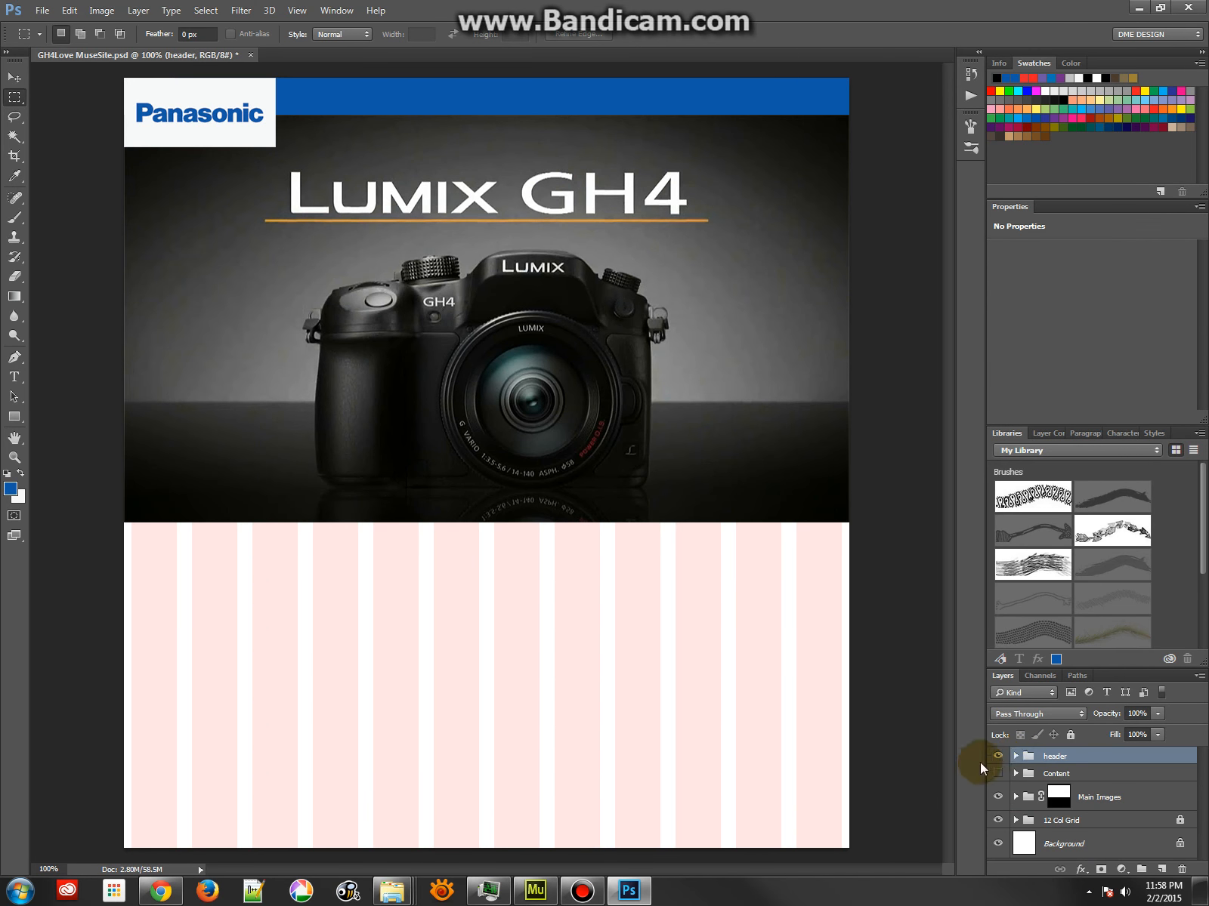
pyautogui.click(997, 756)
pyautogui.click(997, 774)
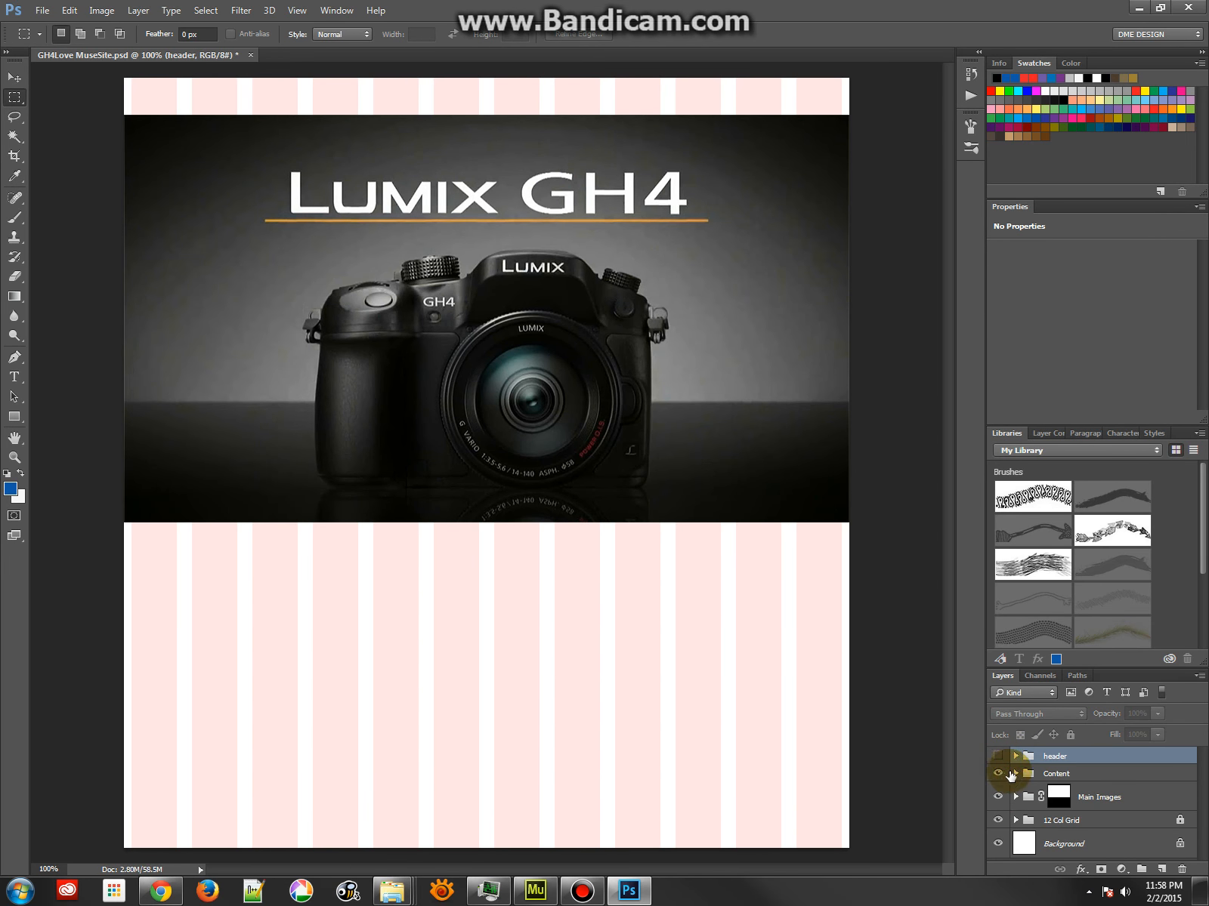
pyautogui.click(1015, 773)
pyautogui.click(998, 797)
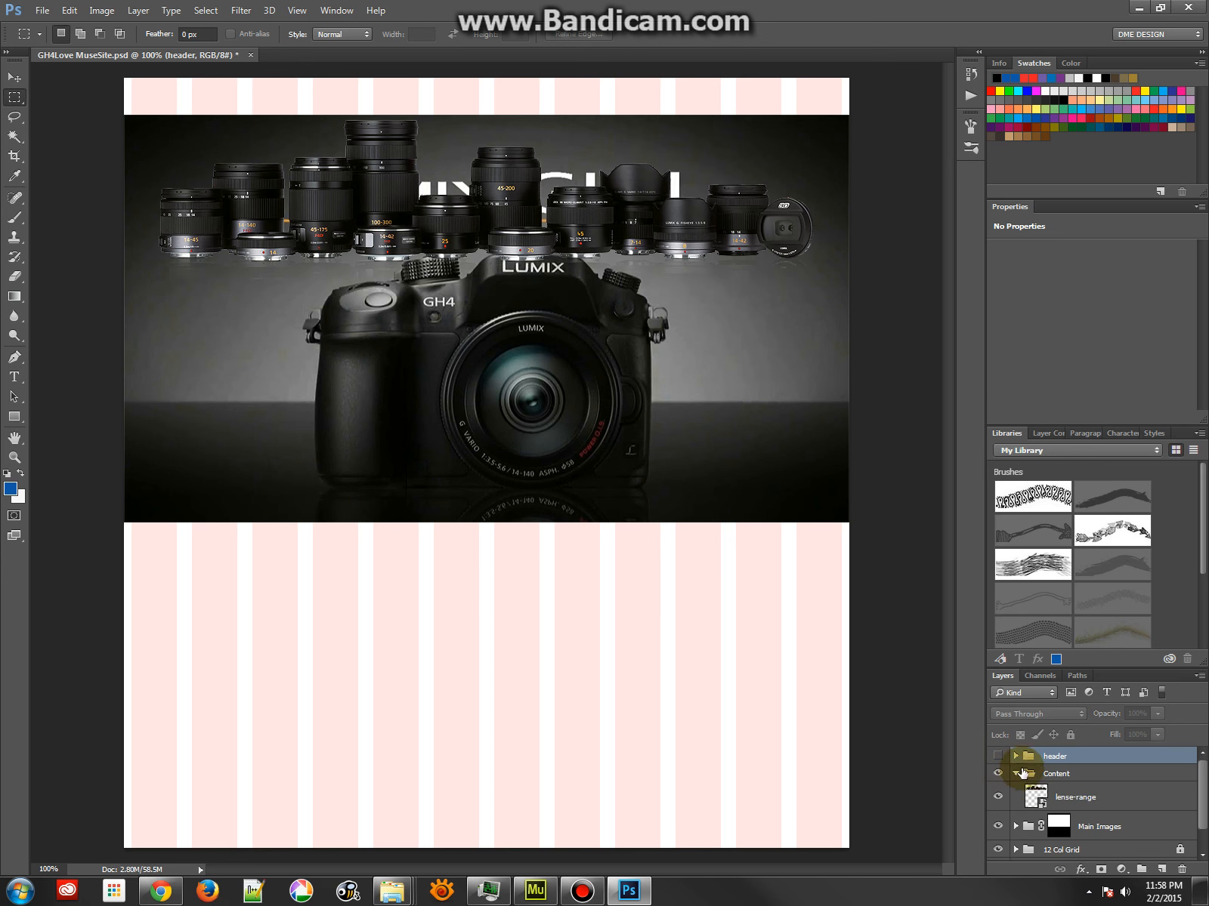
# Rename the lense-range layer in the Content group as all lenses.png
pyautogui.doubleClick(1066, 798)
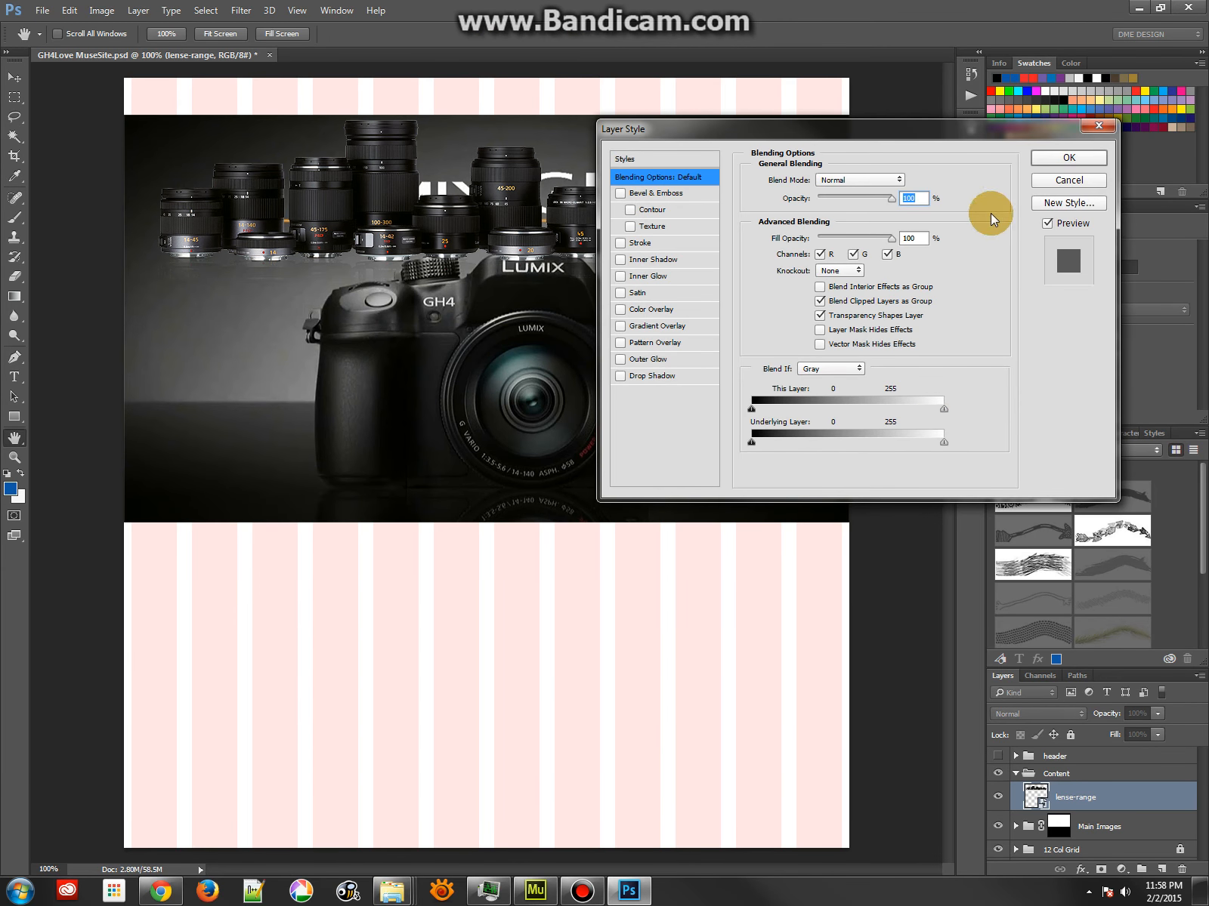
pyautogui.click(1069, 160)
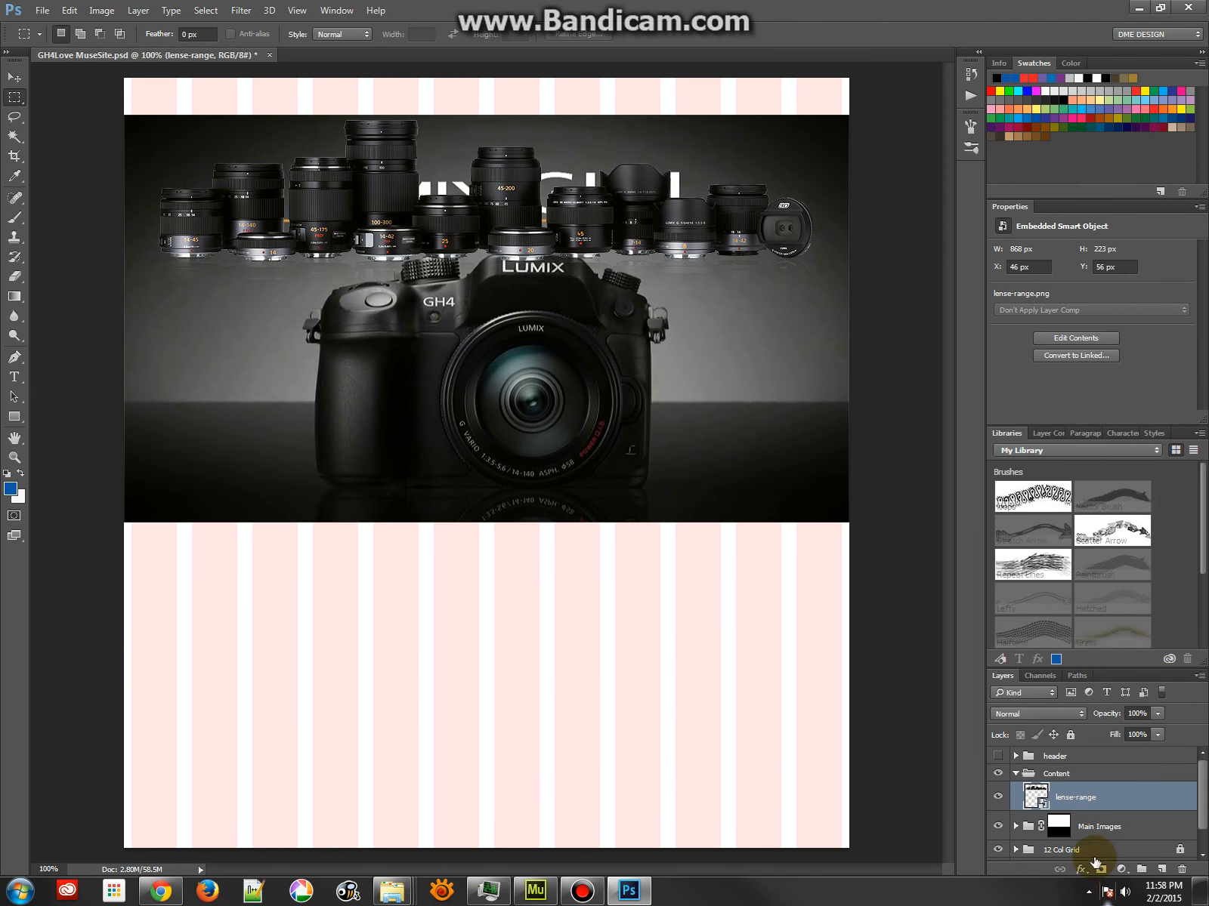
pyautogui.doubleClick(1081, 799)
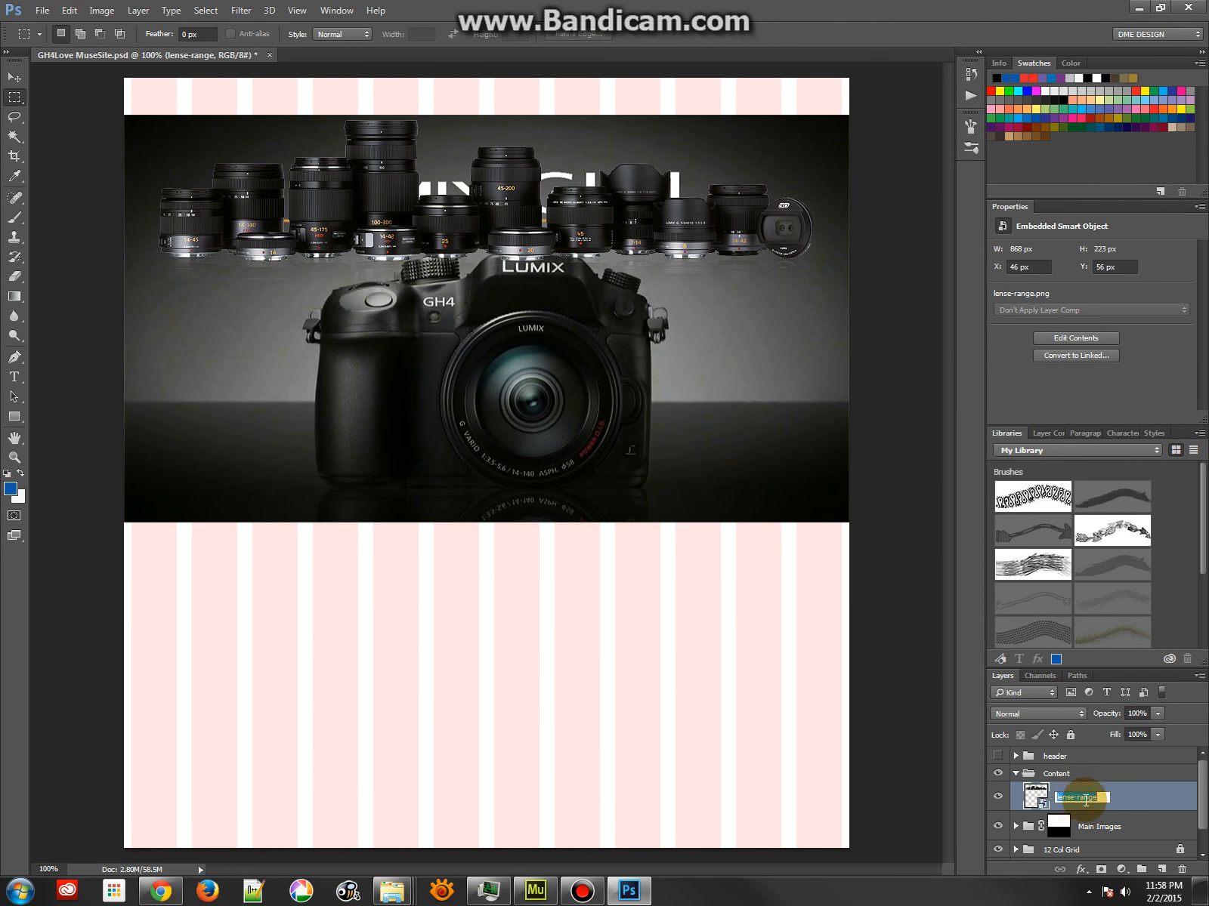
pyautogui.write('all lenses')
pyautogui.click(1086, 801)
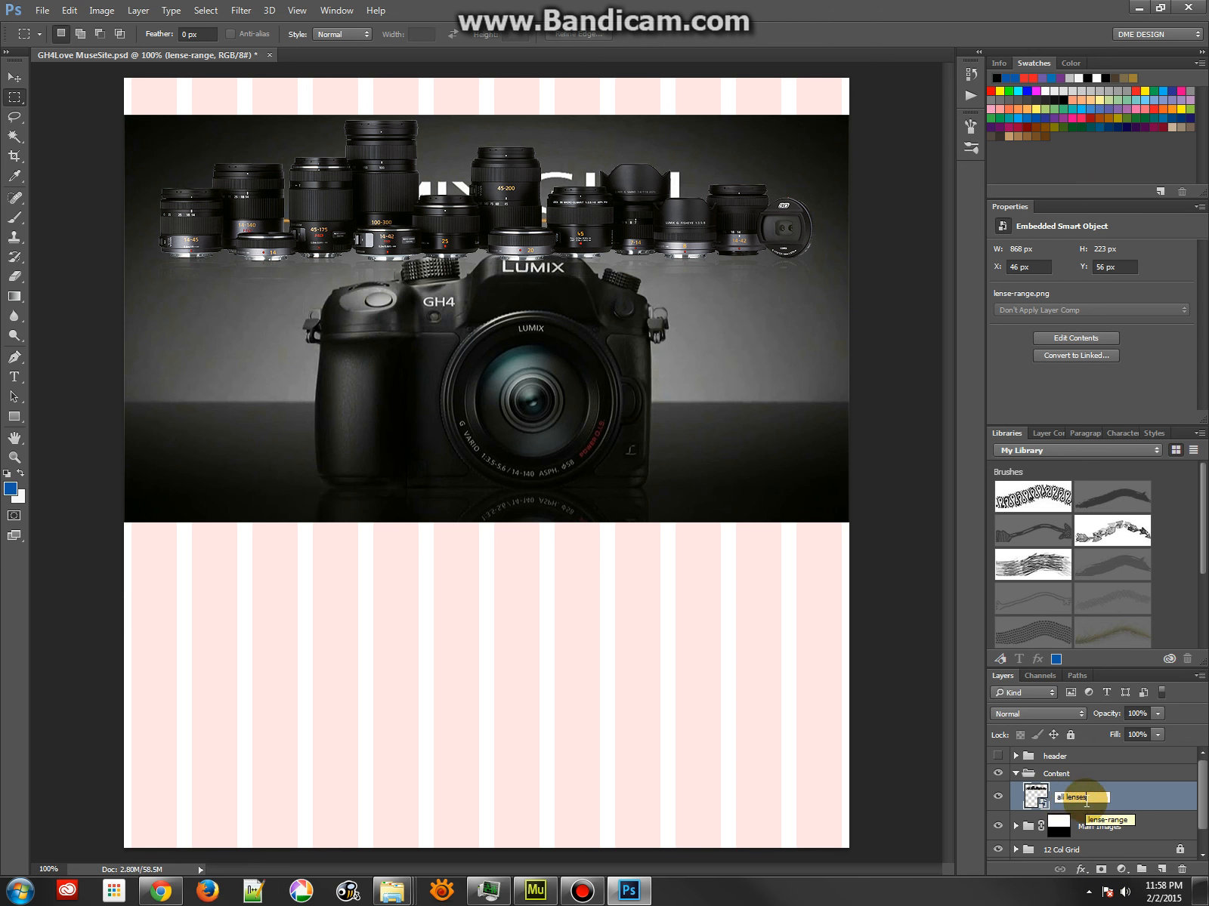
pyautogui.write('png')
pyautogui.press('Return')
# Switch to the GH4Love MuseSite-assets folder, check the details of all lenses.png, and return to Photoshop
pyautogui.hotkey('alt', 'Tab')
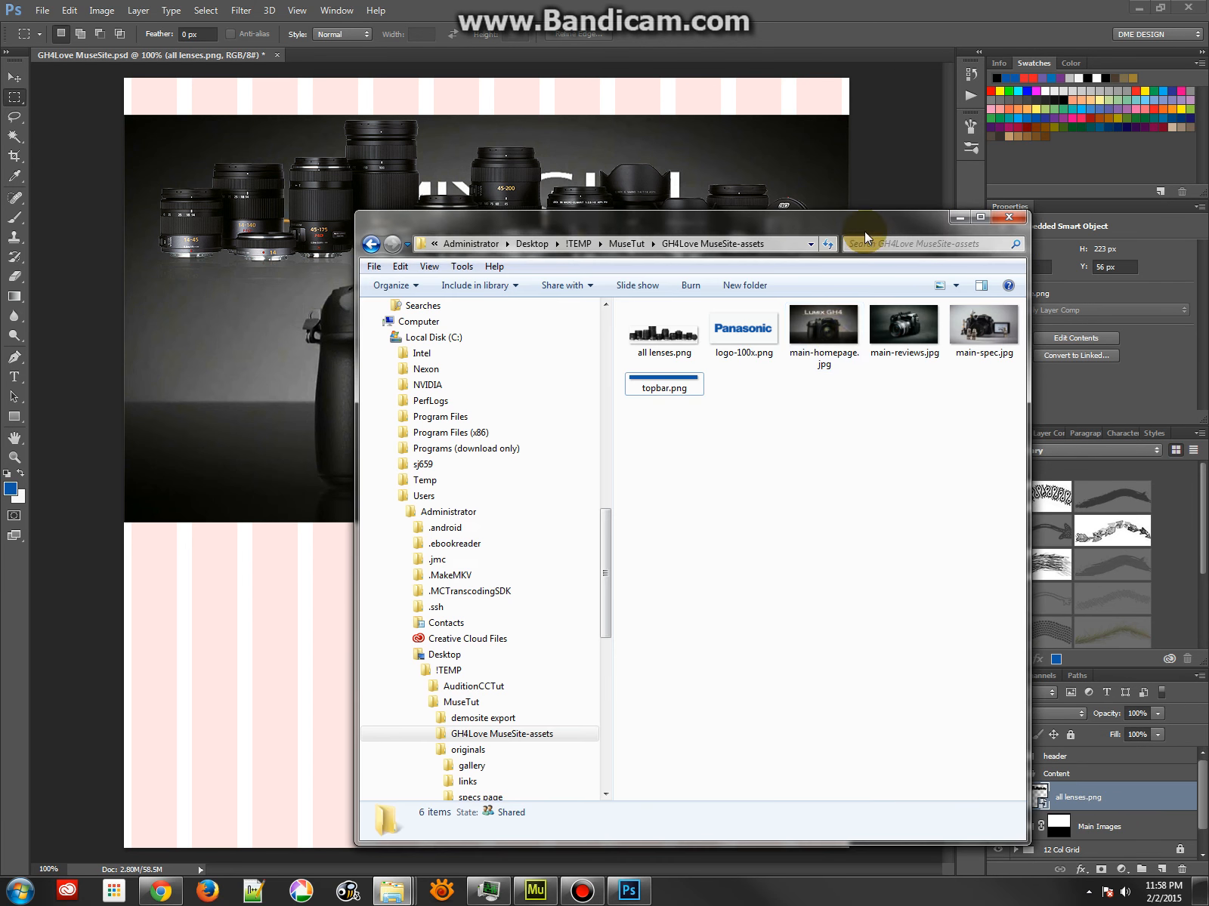
pyautogui.click(671, 348)
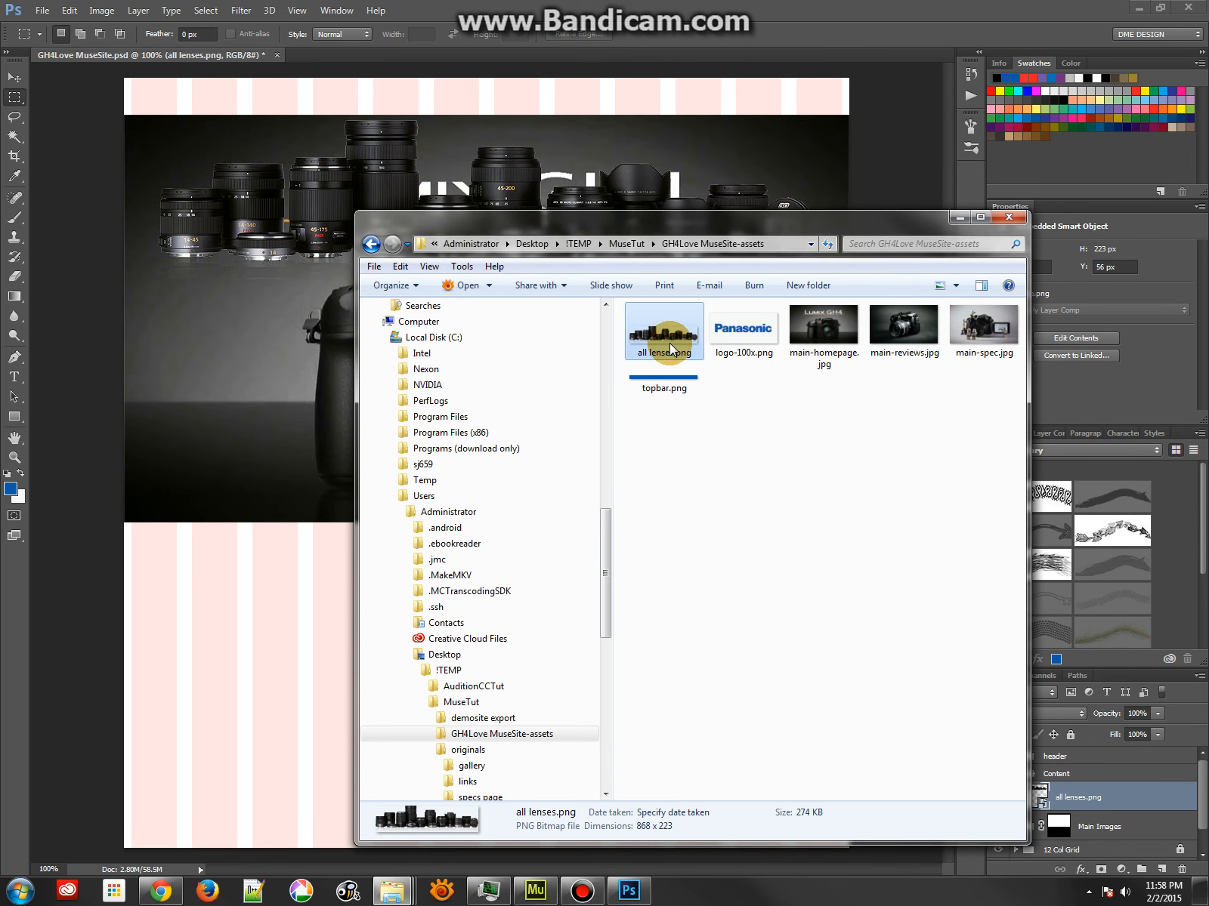
pyautogui.click(682, 25)
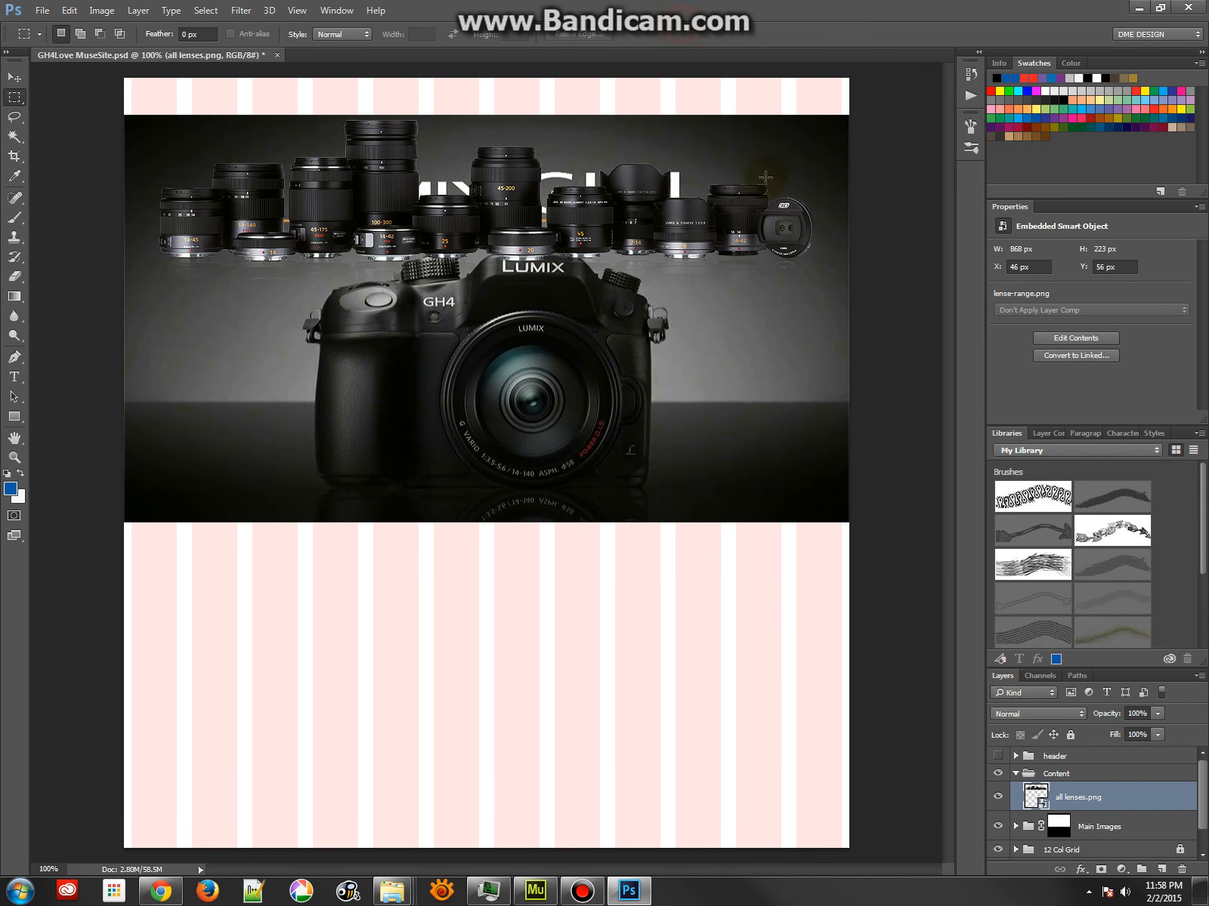
# Change the lens layer's name to all lenses.jpg so it exports as a JPG
pyautogui.doubleClick(1081, 797)
pyautogui.moveTo(1088, 796); pyautogui.dragTo(1176, 765)
pyautogui.press('BackSpace')
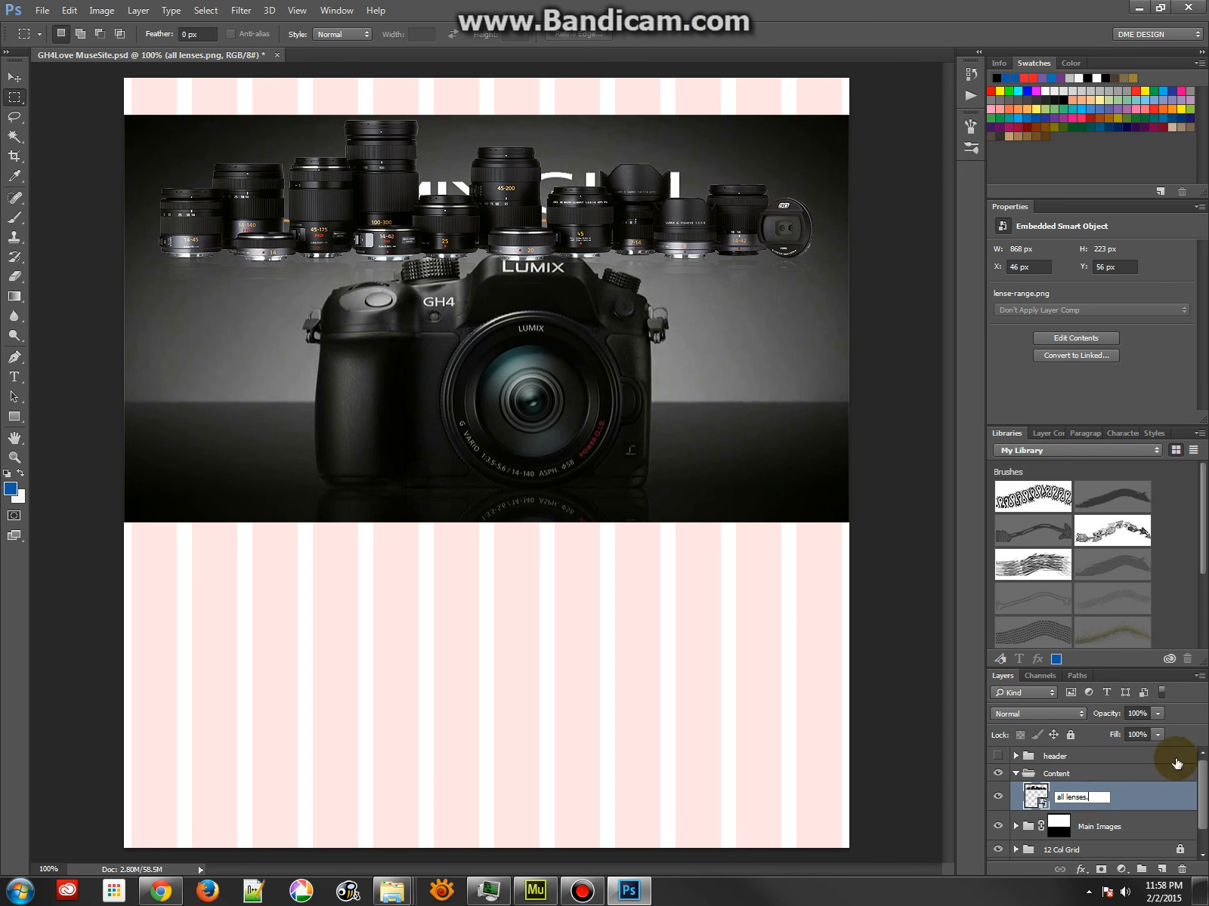
pyautogui.press('Return')
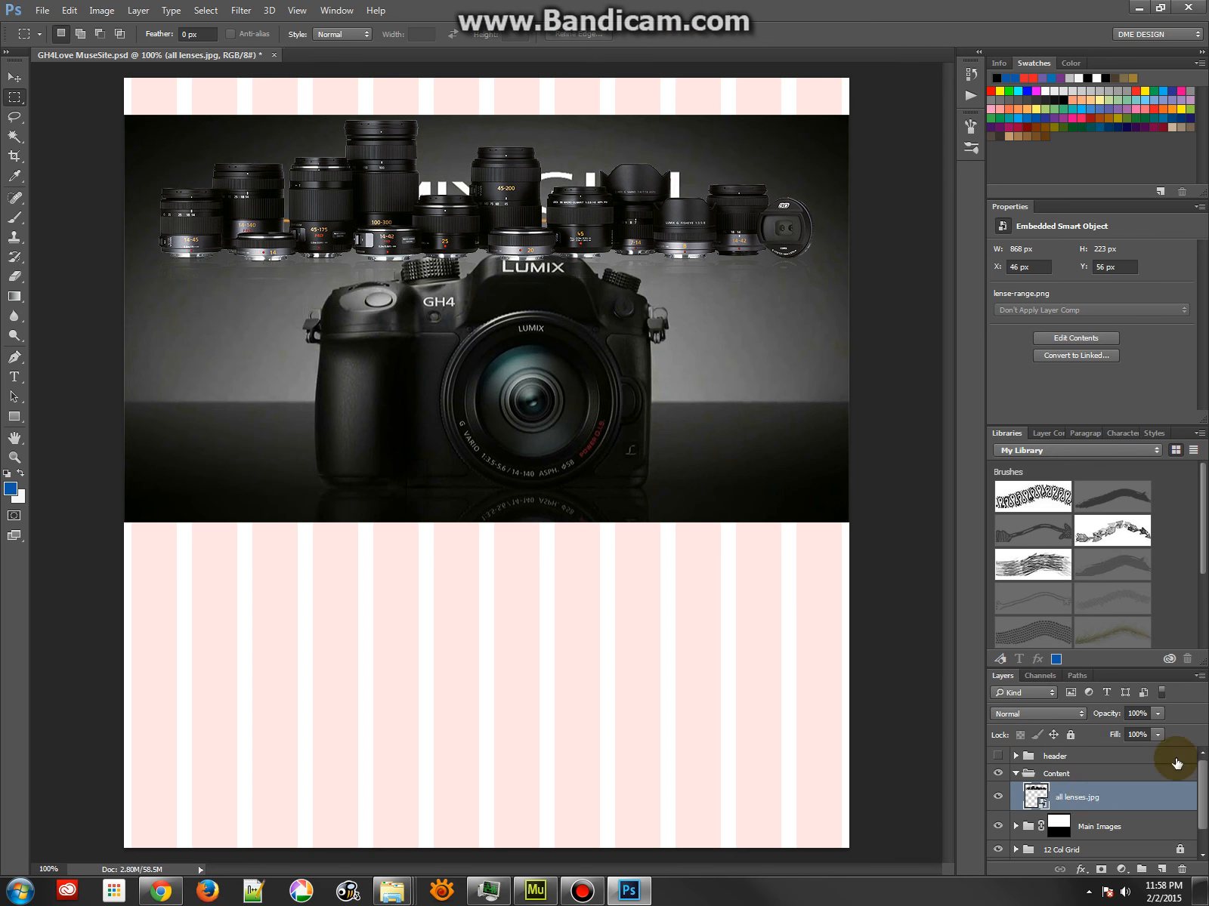
# Switch to the GH4Love MuseSite-assets folder, view all lenses.jpg in XnViewMP, and return to Photoshop
pyautogui.moveTo(392, 894)
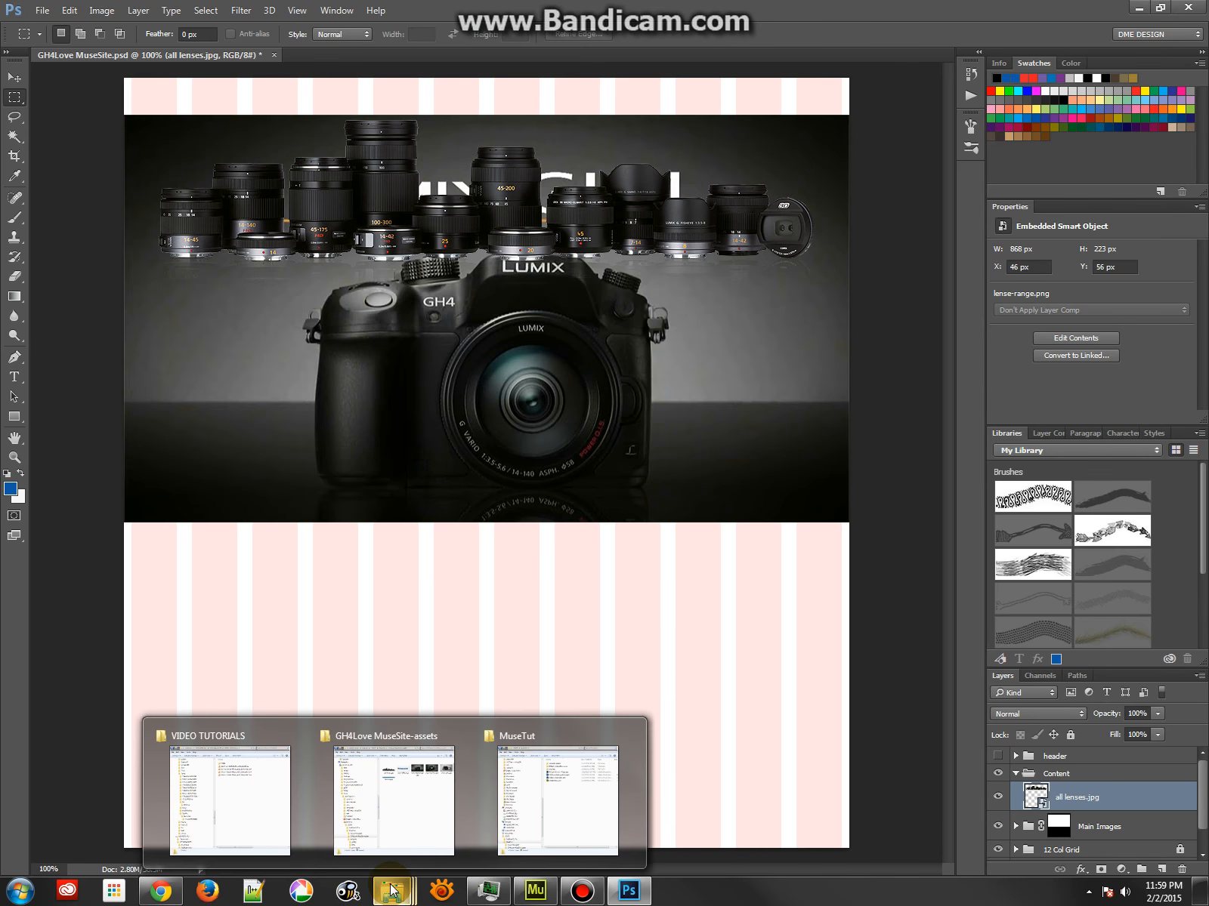
pyautogui.click(399, 824)
pyautogui.click(671, 373)
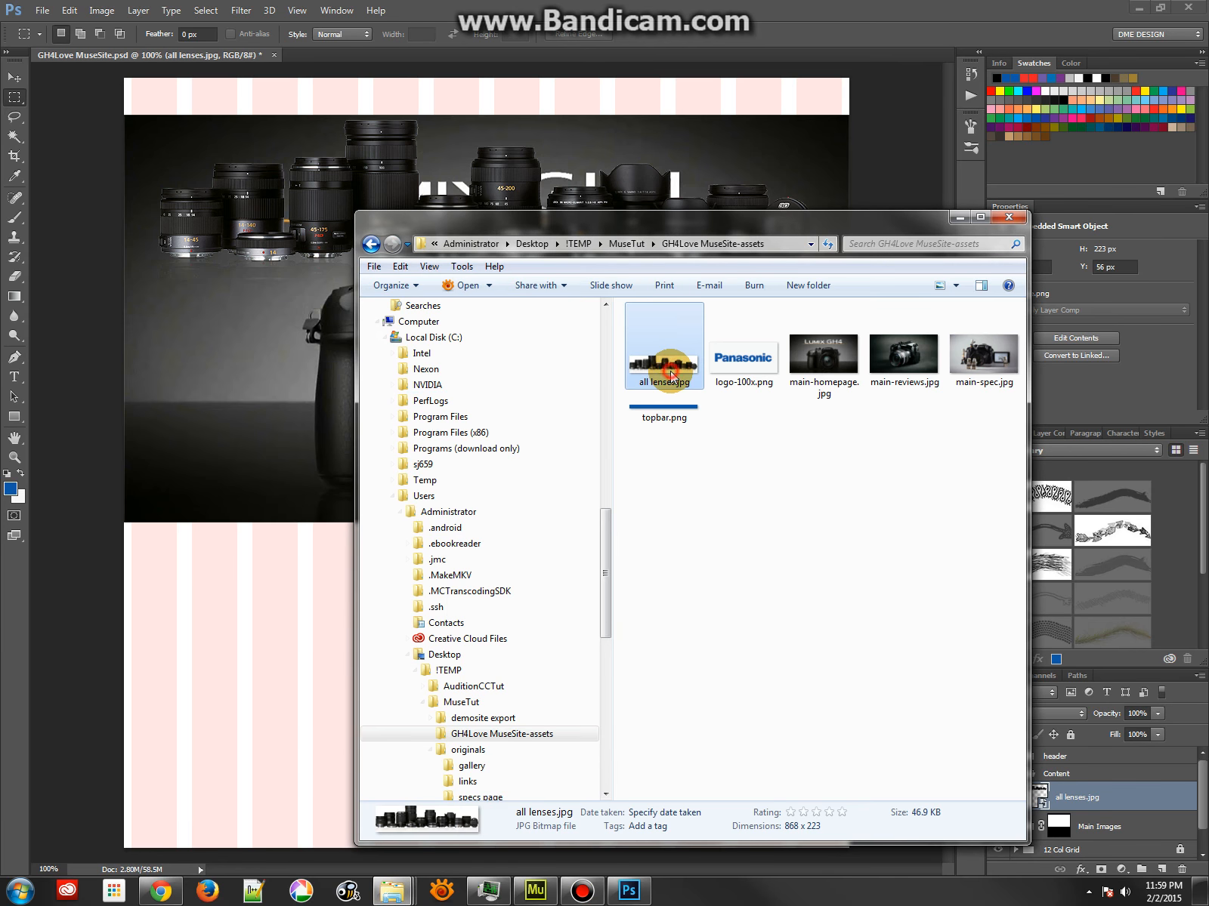
pyautogui.doubleClick(671, 371)
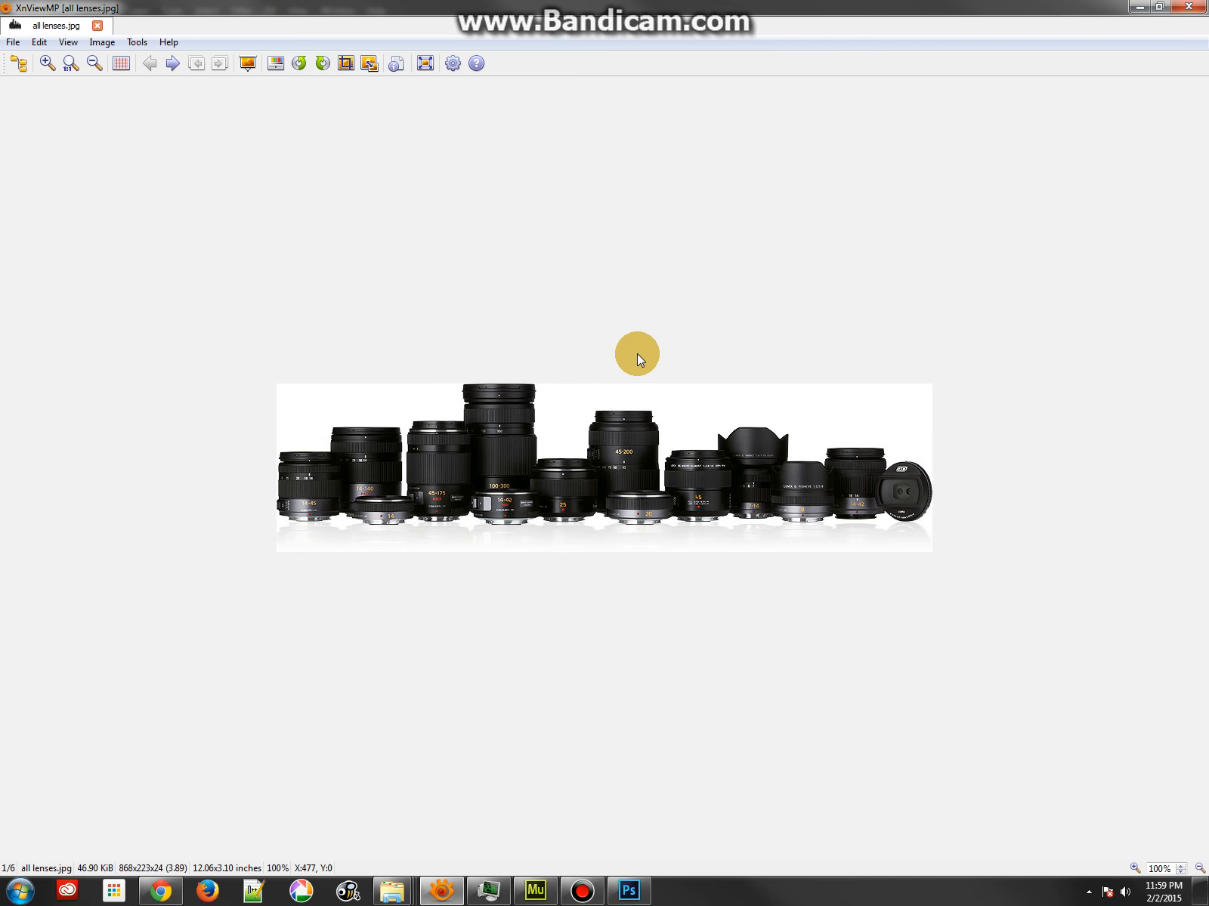
pyautogui.click(1188, 7)
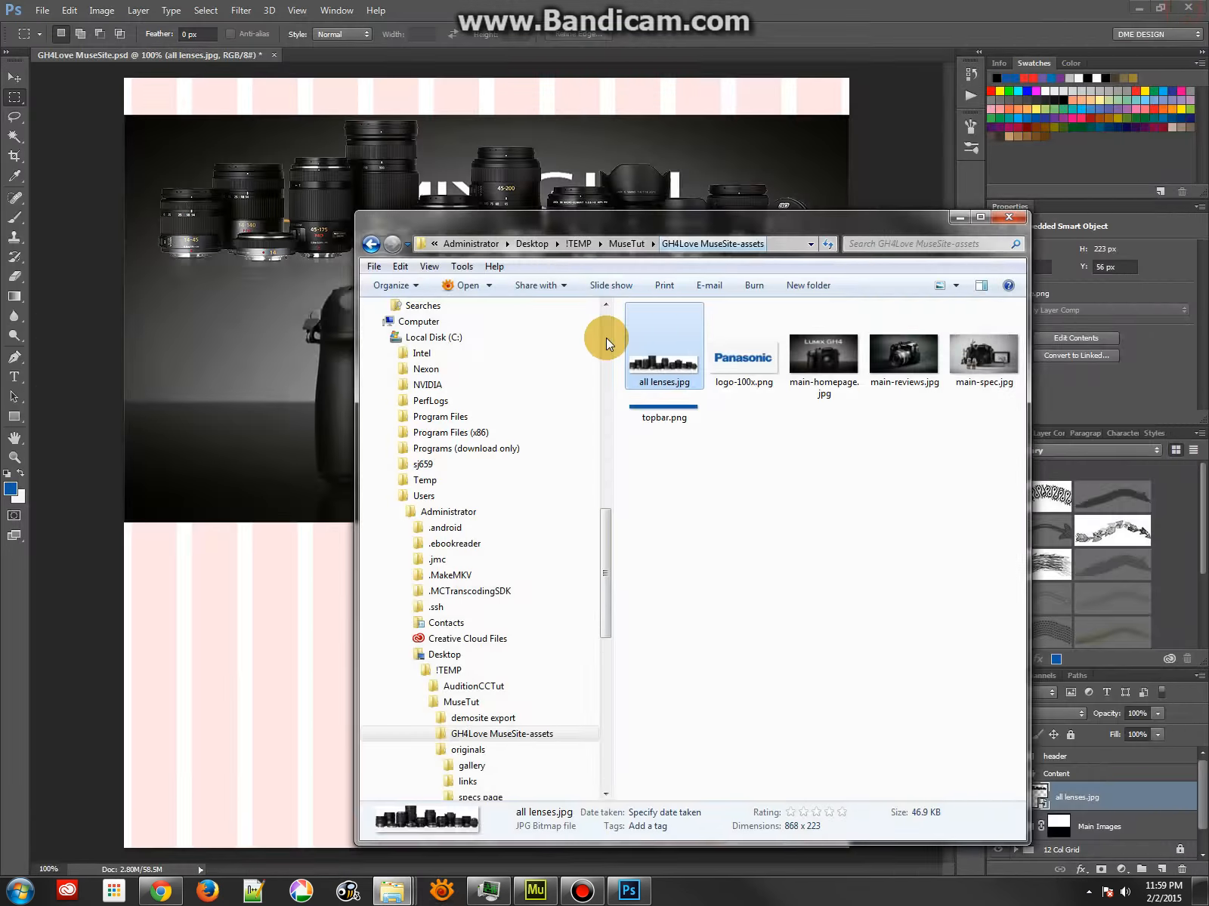
pyautogui.click(683, 6)
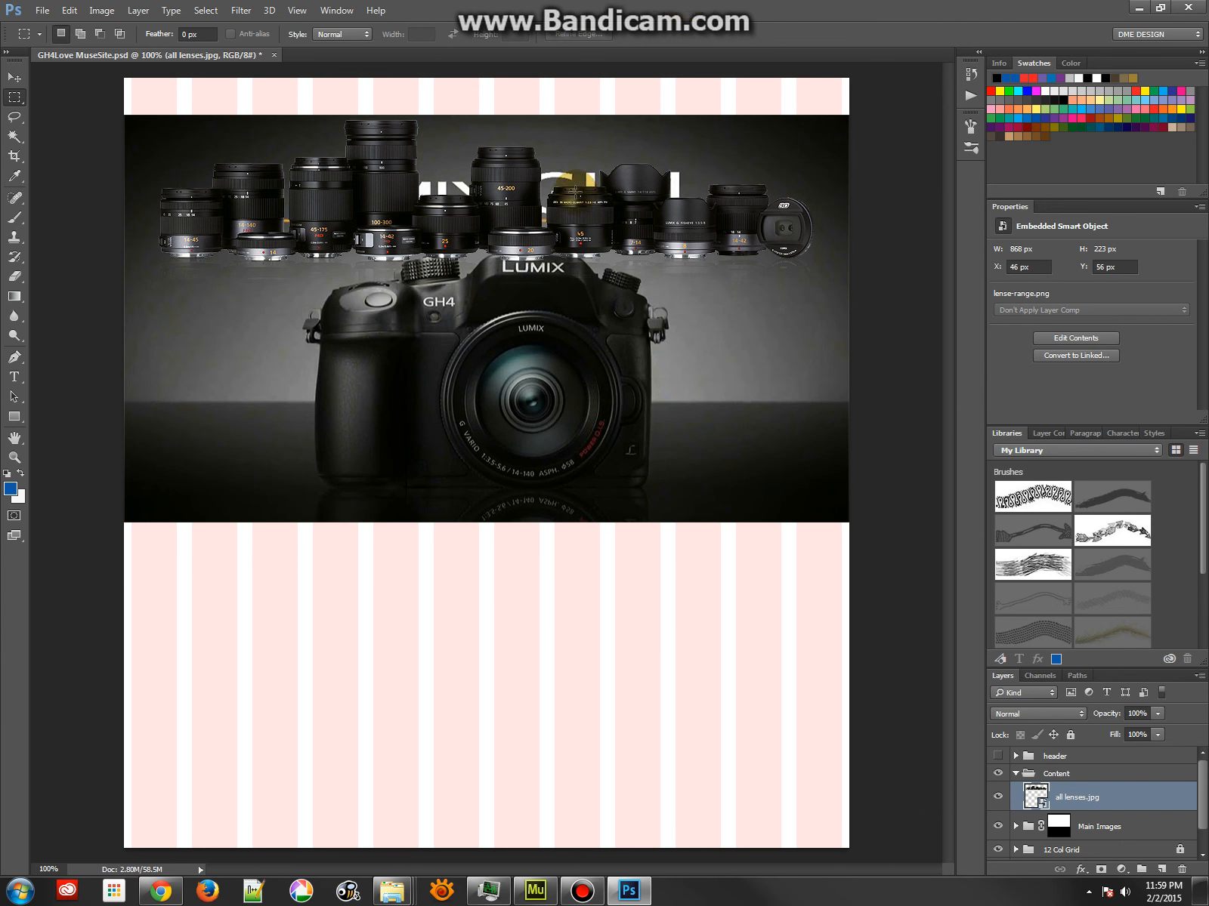
# Collapse the Content group and hide both the Content and Main Images groups
pyautogui.click(1017, 777)
pyautogui.click(997, 773)
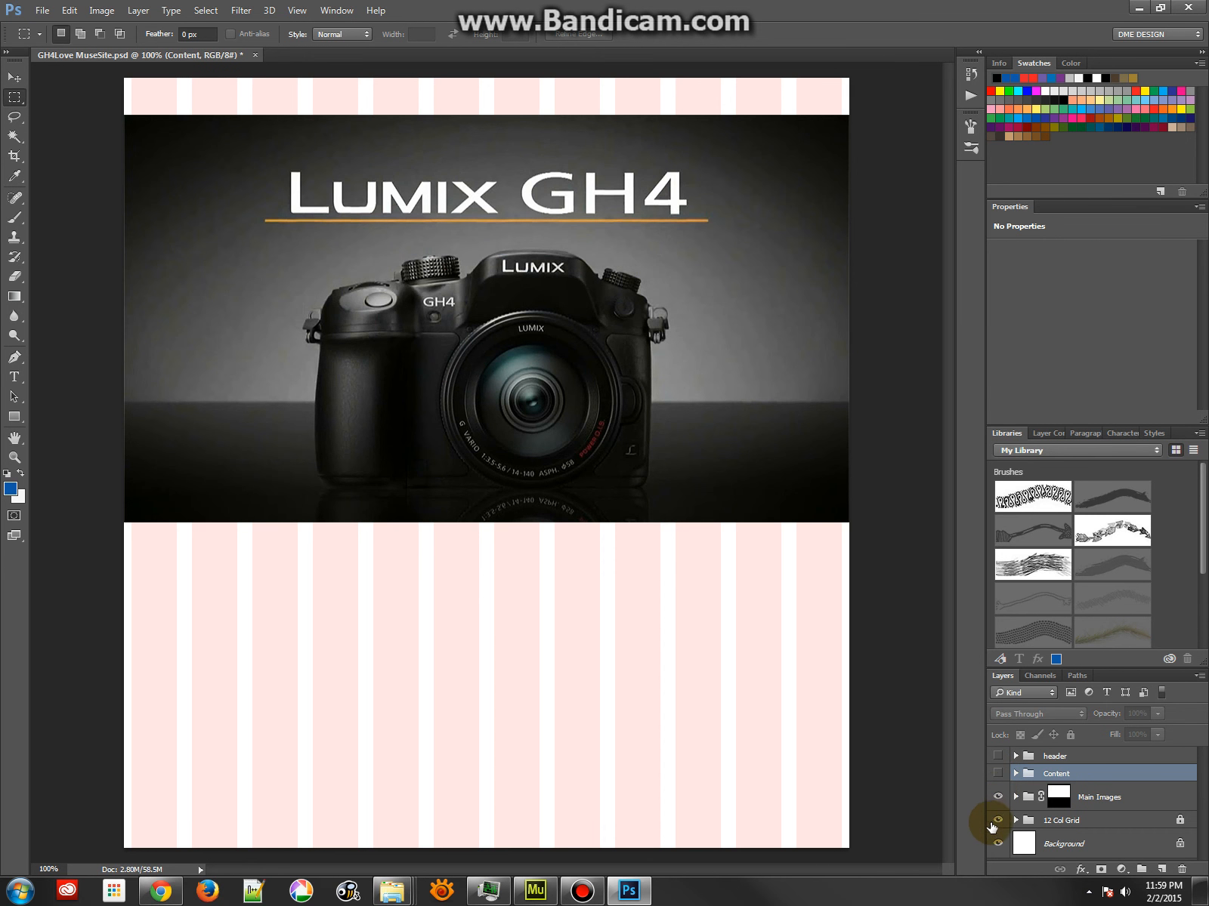
pyautogui.click(997, 797)
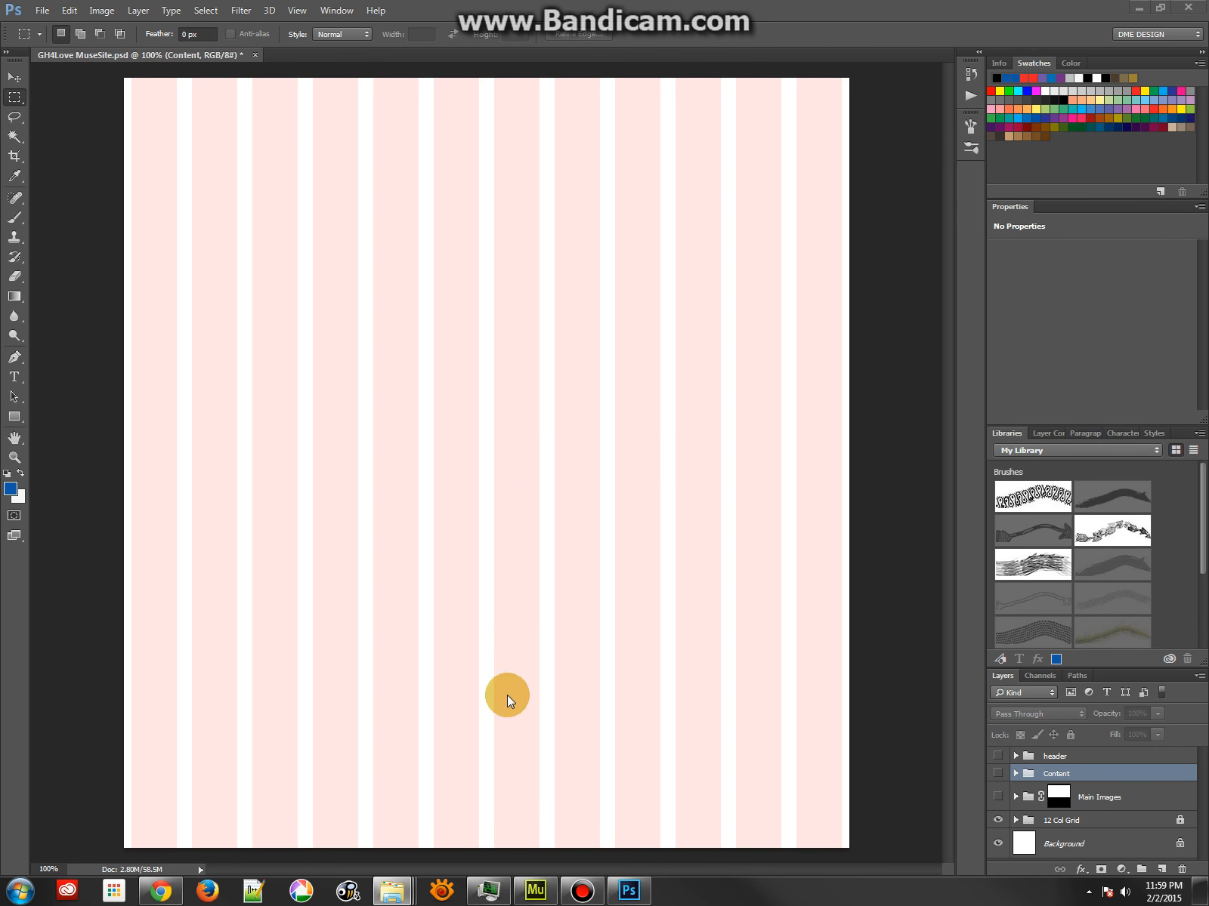
# Switch to the GH4Love MuseSite-assets folder, check the exported logo and the three main images, and return to Photoshop
pyautogui.moveTo(411, 890)
pyautogui.click(413, 825)
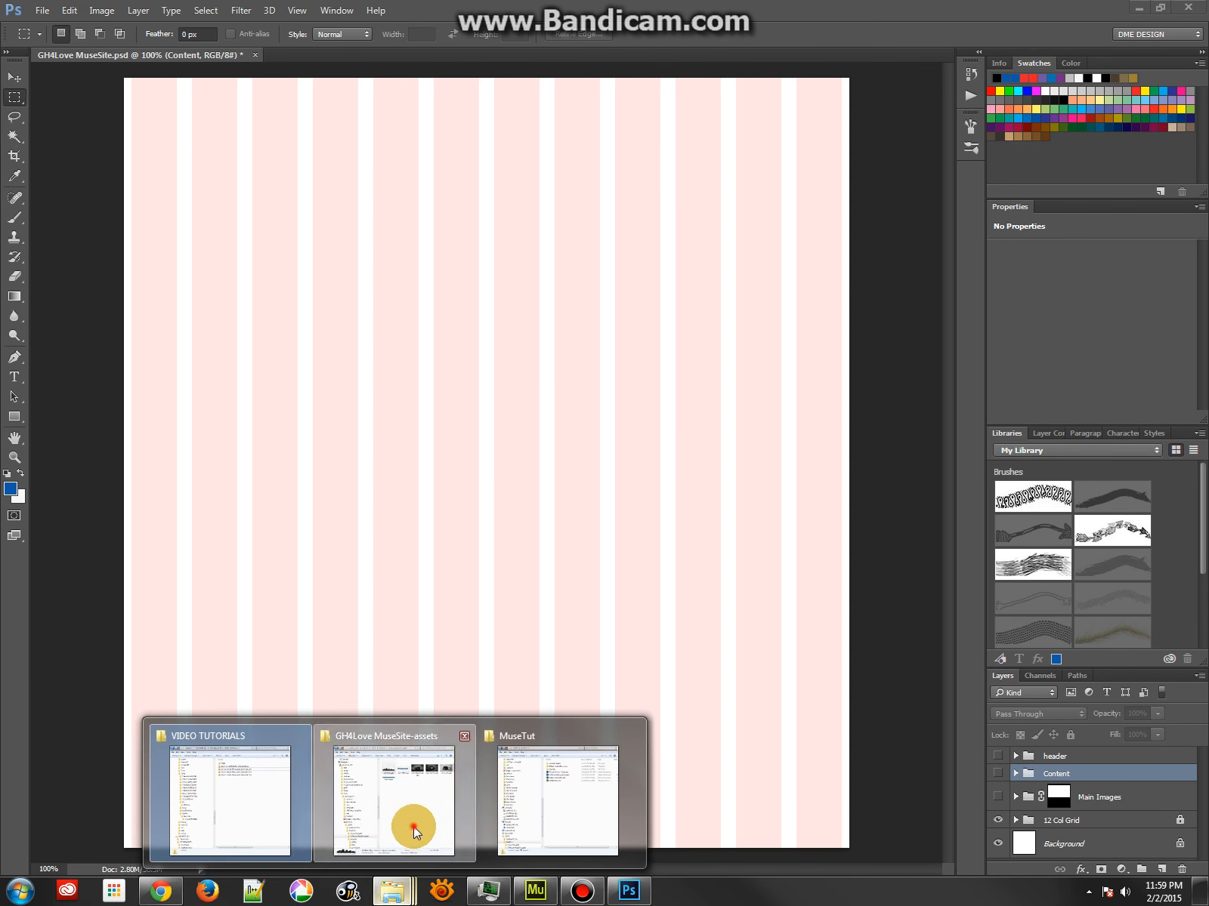
pyautogui.click(745, 362)
pyautogui.click(834, 362)
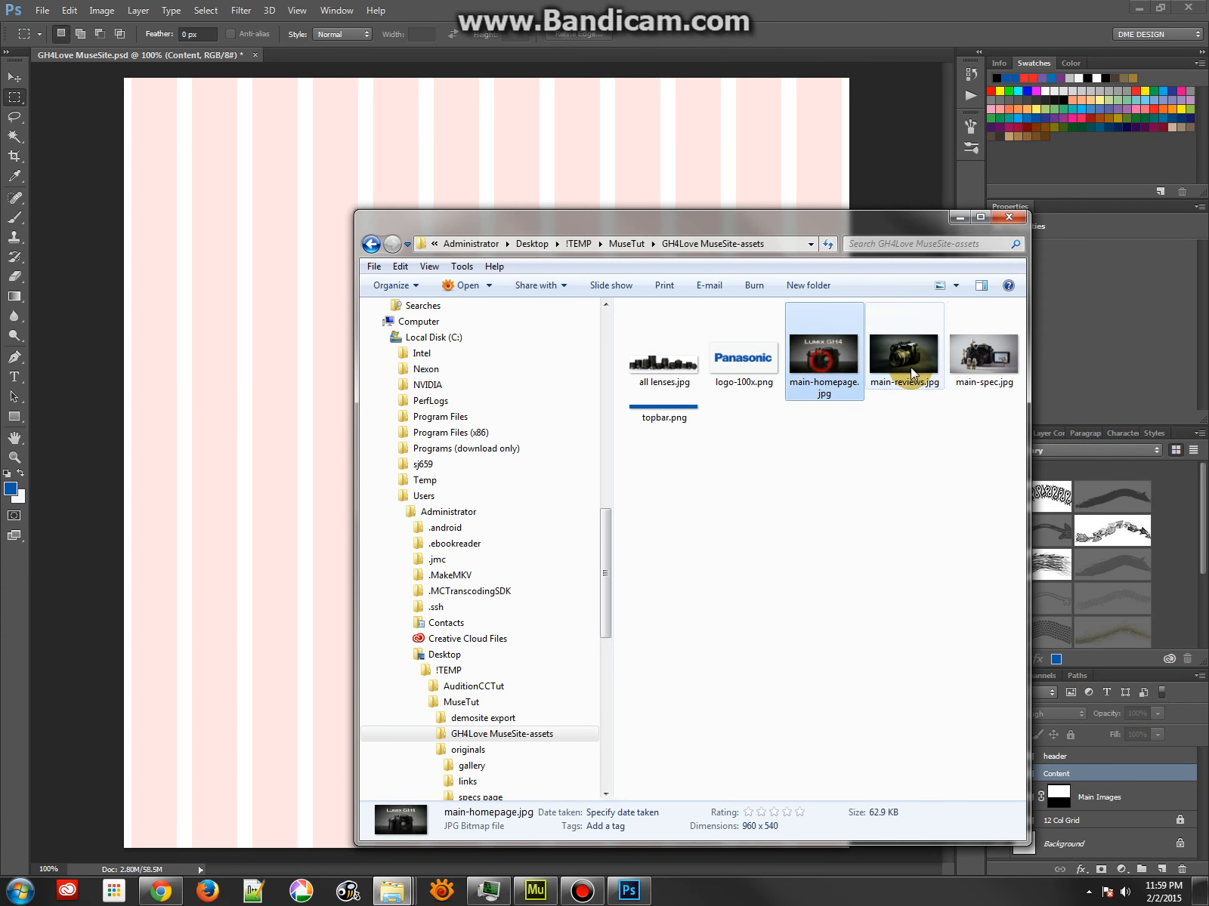
pyautogui.click(906, 361)
pyautogui.click(1005, 361)
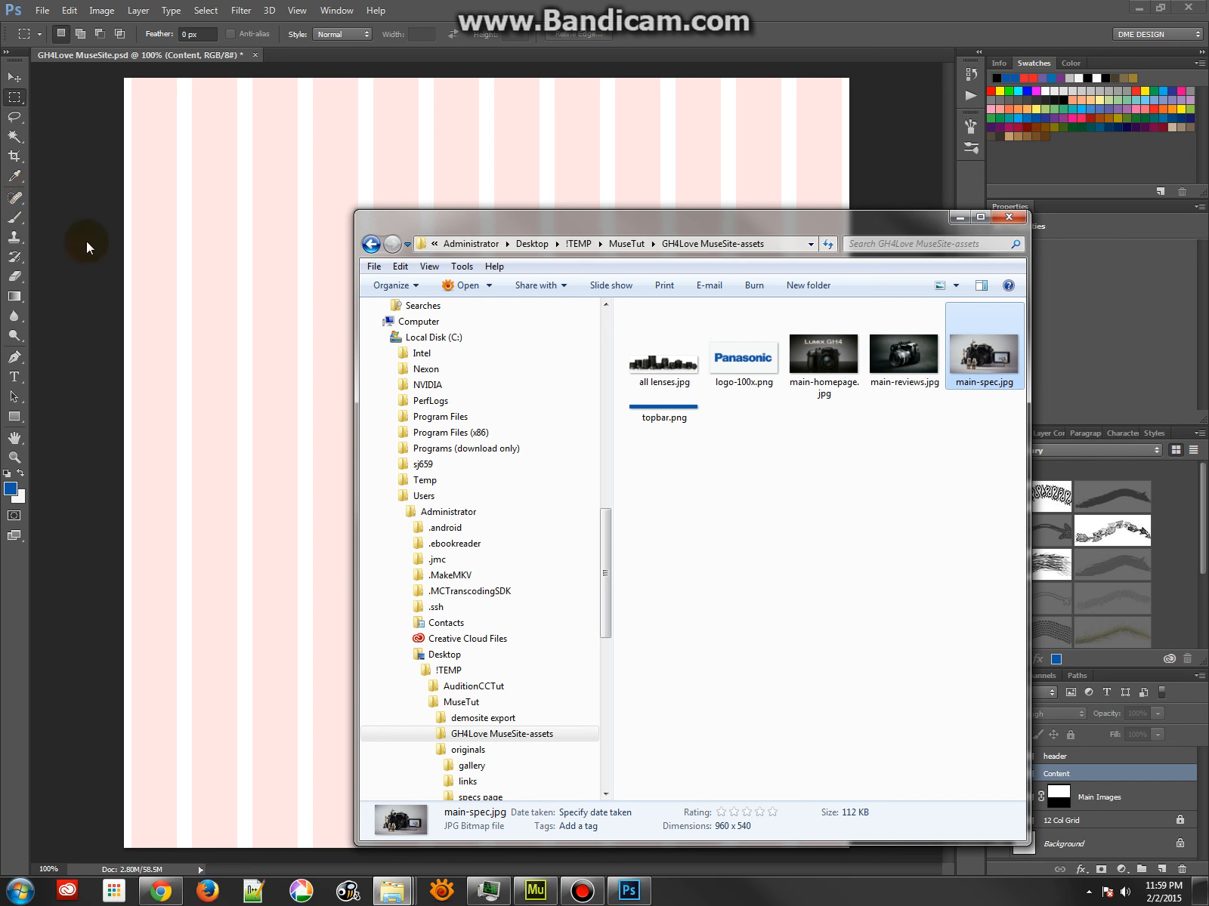
pyautogui.click(128, 322)
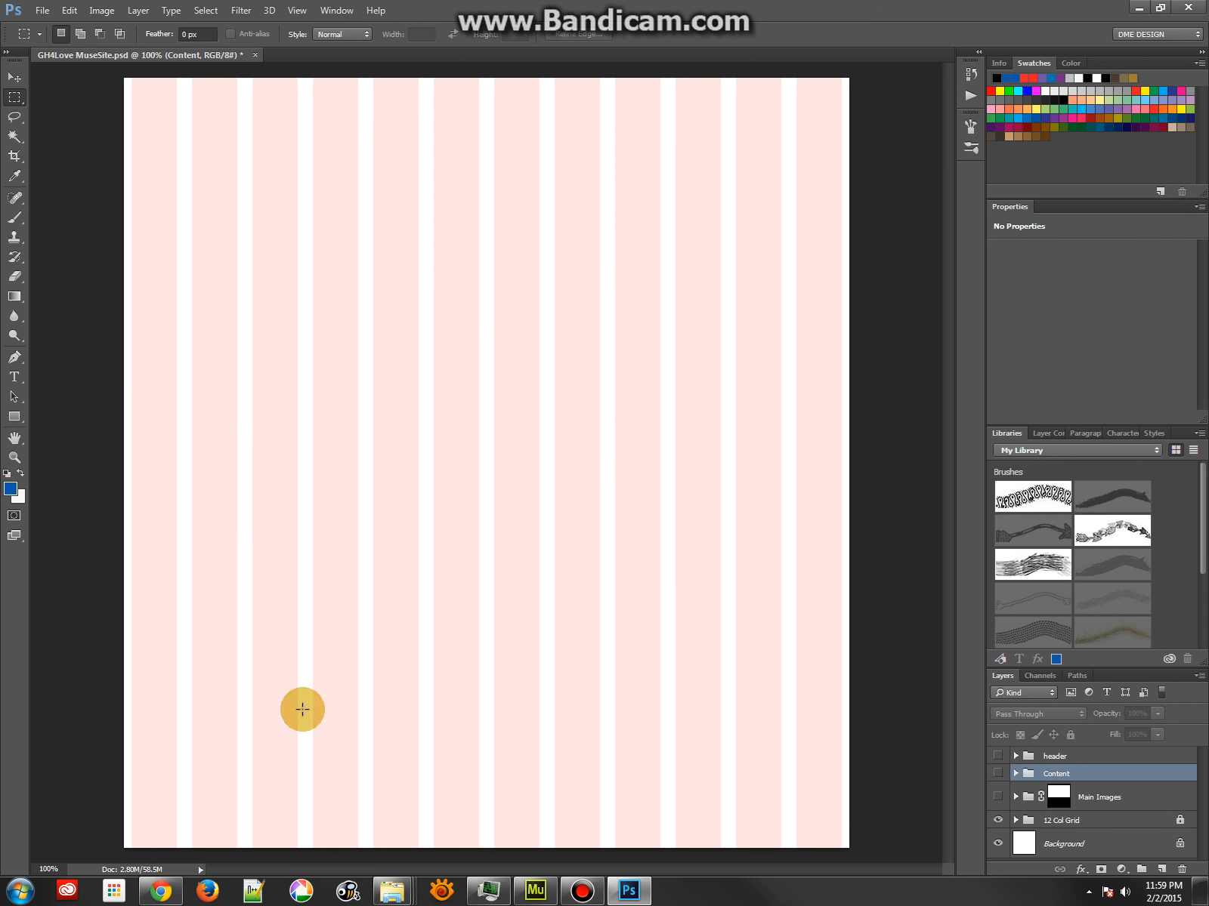
# Switch to the assets folder window, go up to the MuseTut folder and open GH4Love Gallery photos.psd in Photoshop
pyautogui.moveTo(392, 891)
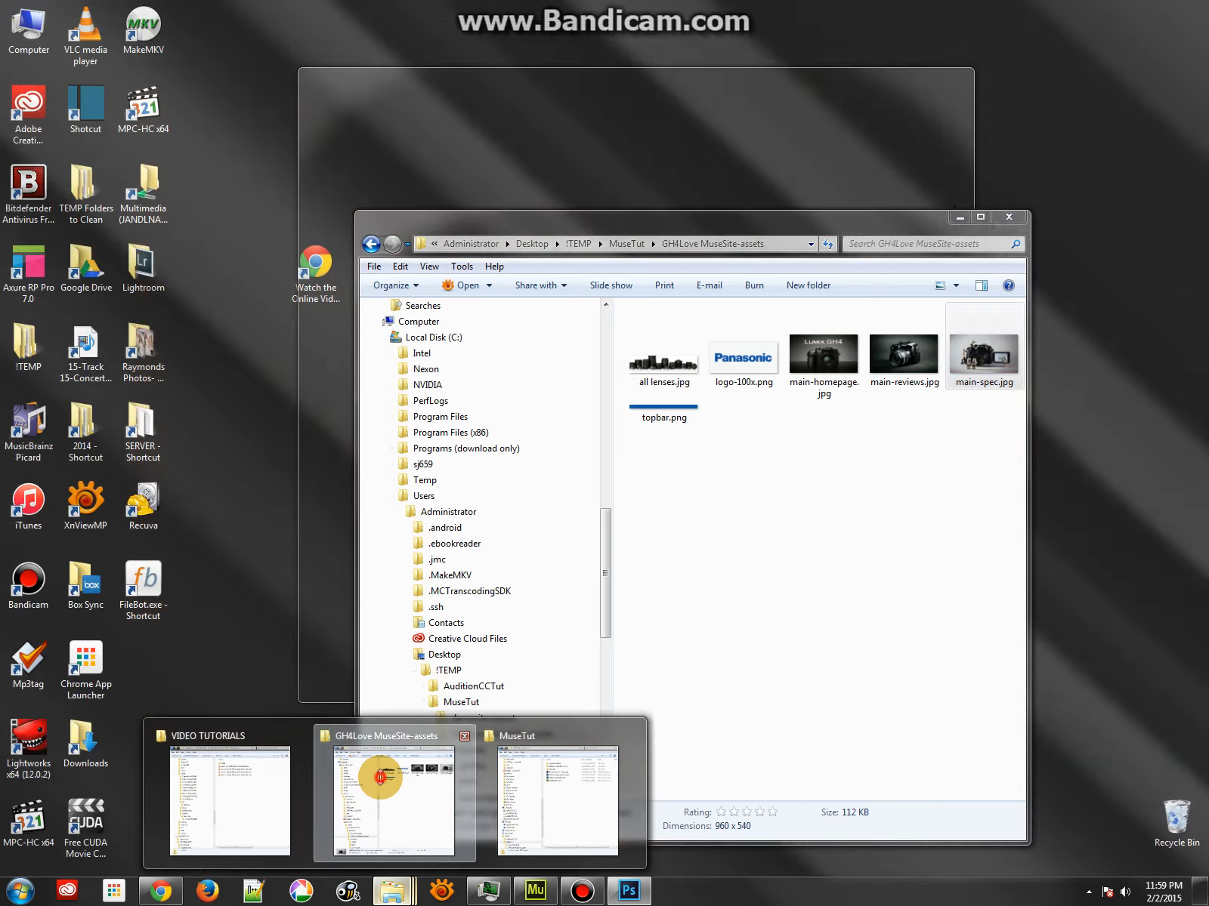
pyautogui.click(379, 777)
pyautogui.click(627, 244)
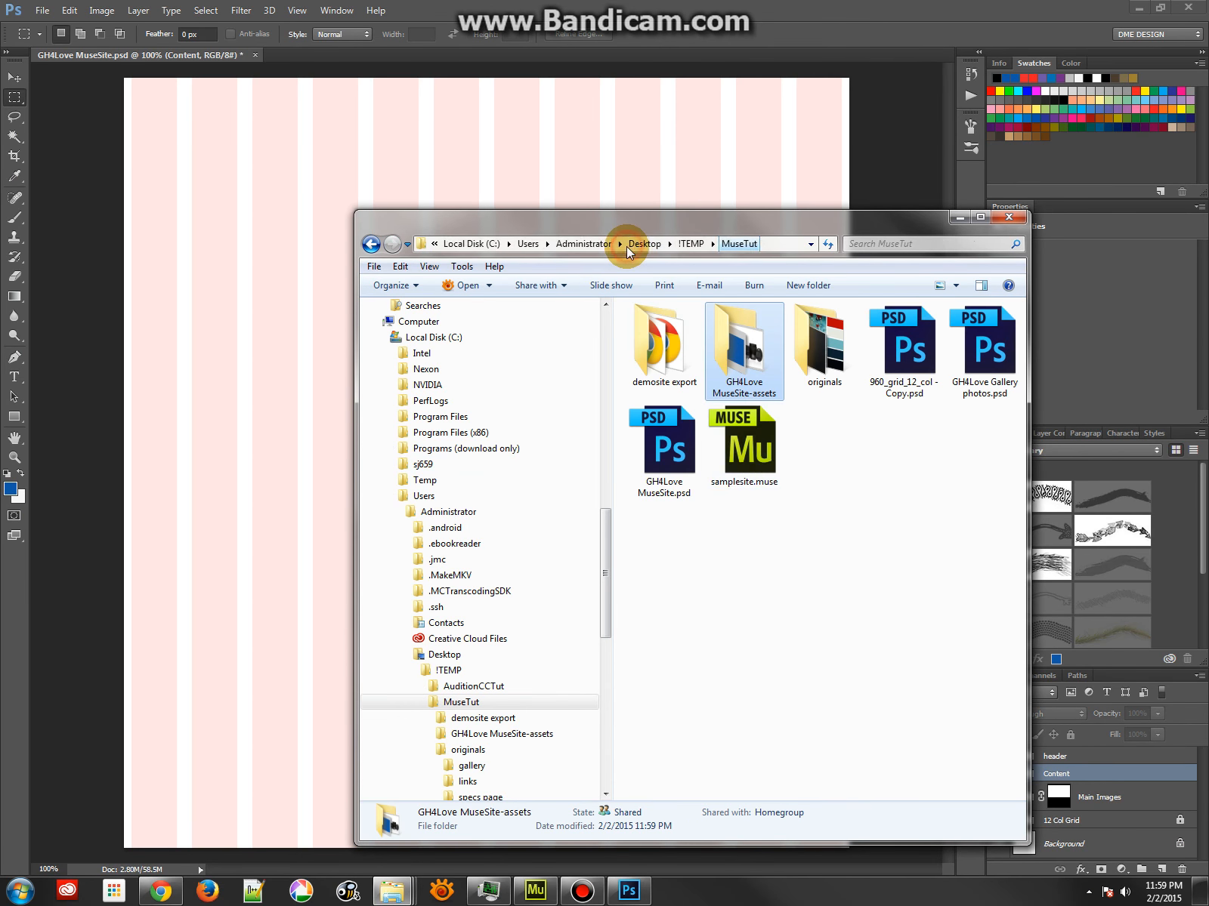
pyautogui.doubleClick(979, 346)
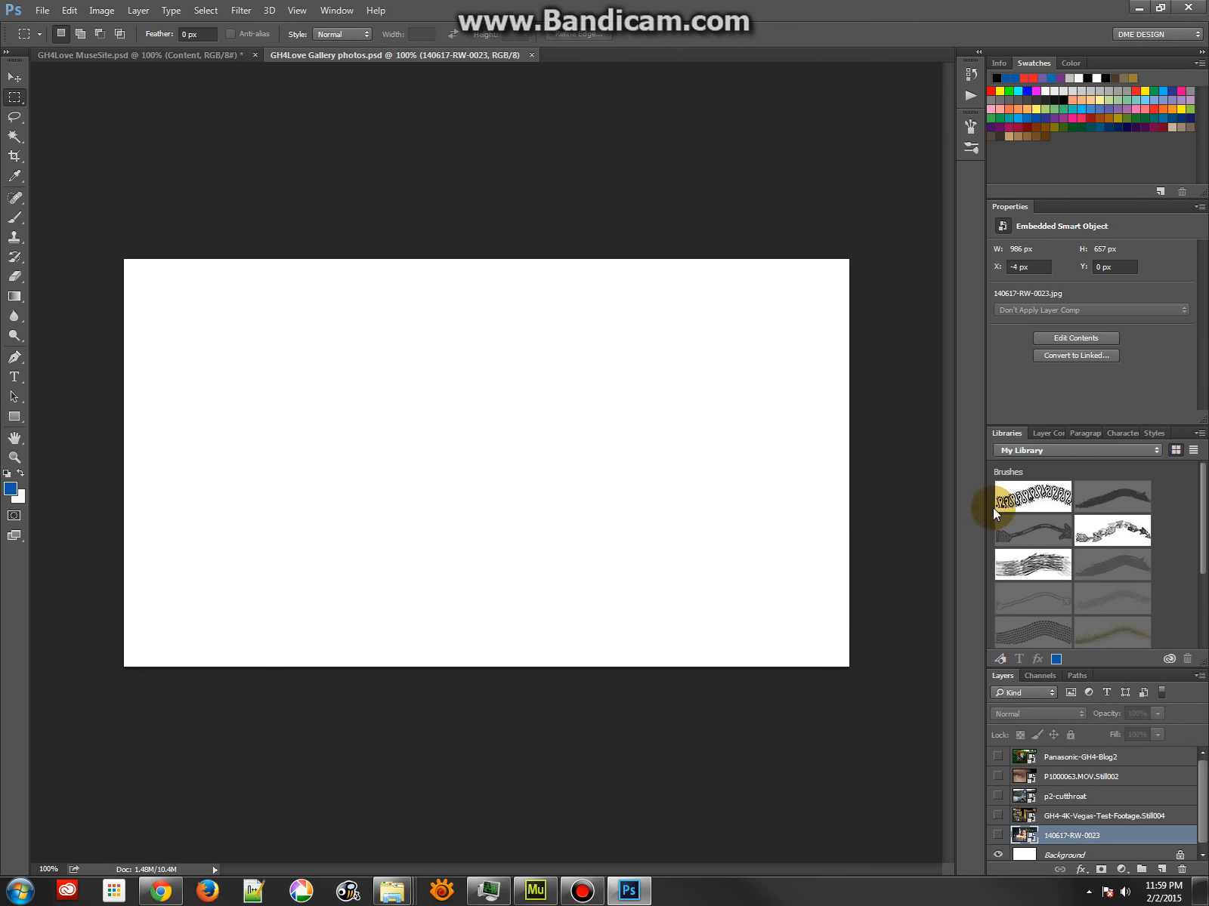
# Show the five gallery photo layers from 140617-RW-0023 up to Panasonic-GH4-Blog2
pyautogui.click(997, 835)
pyautogui.click(997, 816)
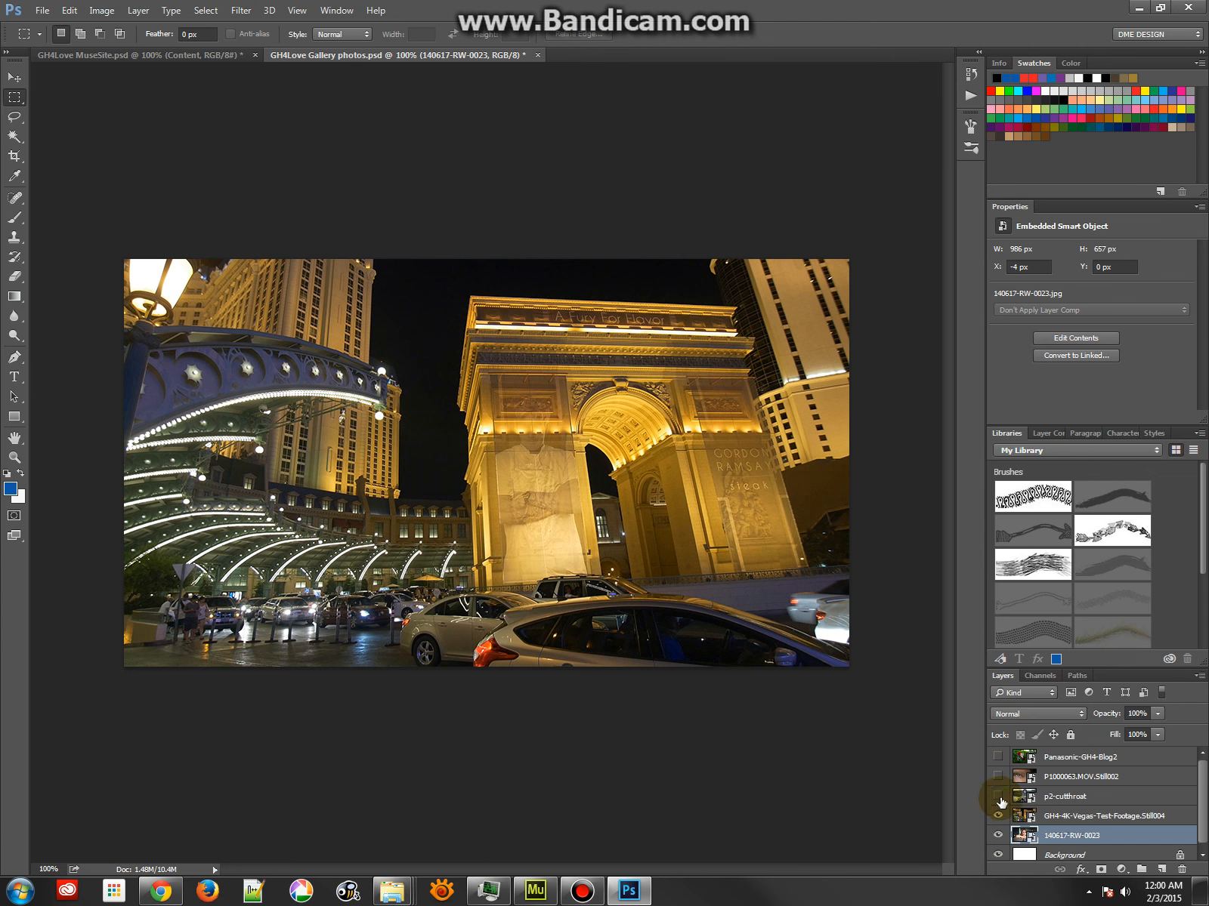
pyautogui.click(997, 796)
pyautogui.click(997, 777)
pyautogui.click(997, 757)
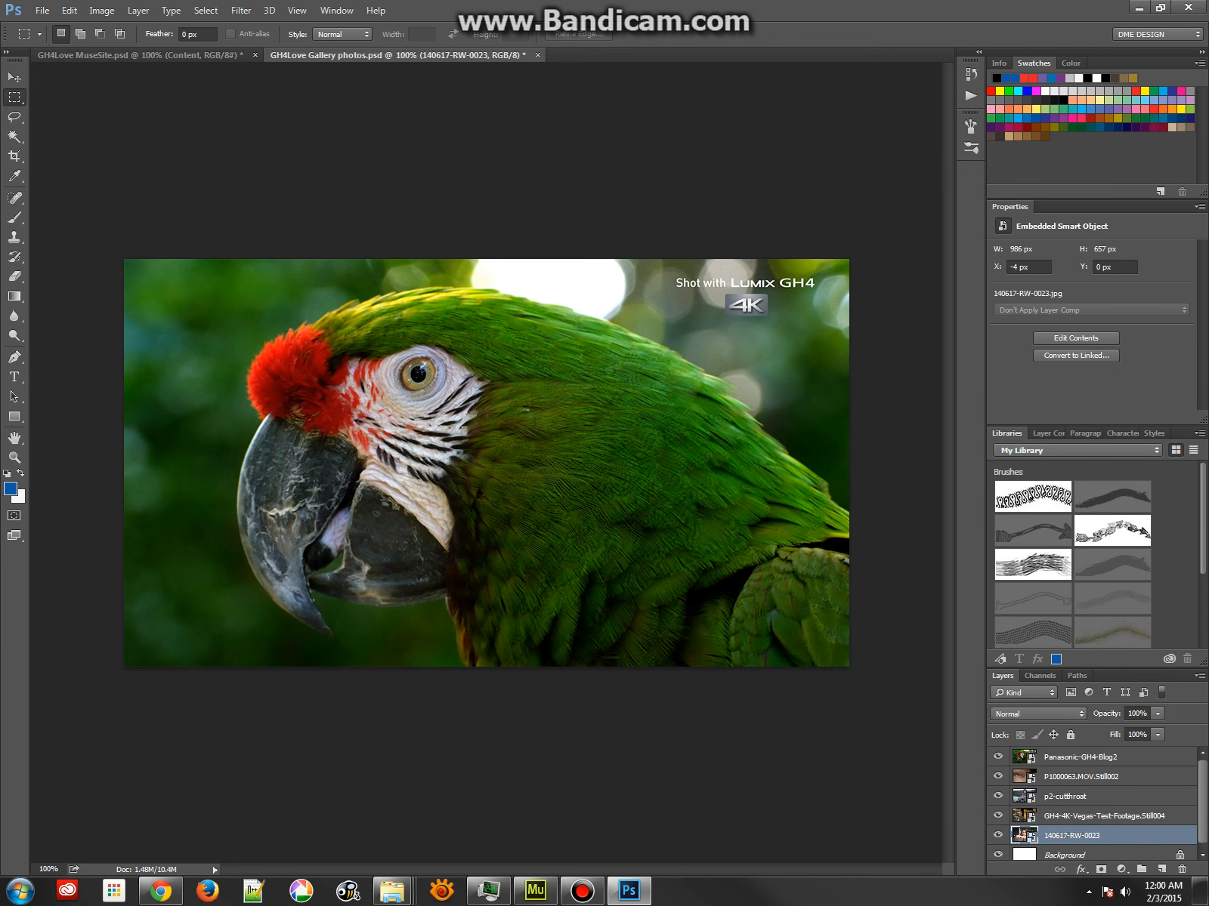
# Switch to the MuseTut folder window and open the gallery folder inside originals
pyautogui.moveTo(392, 891)
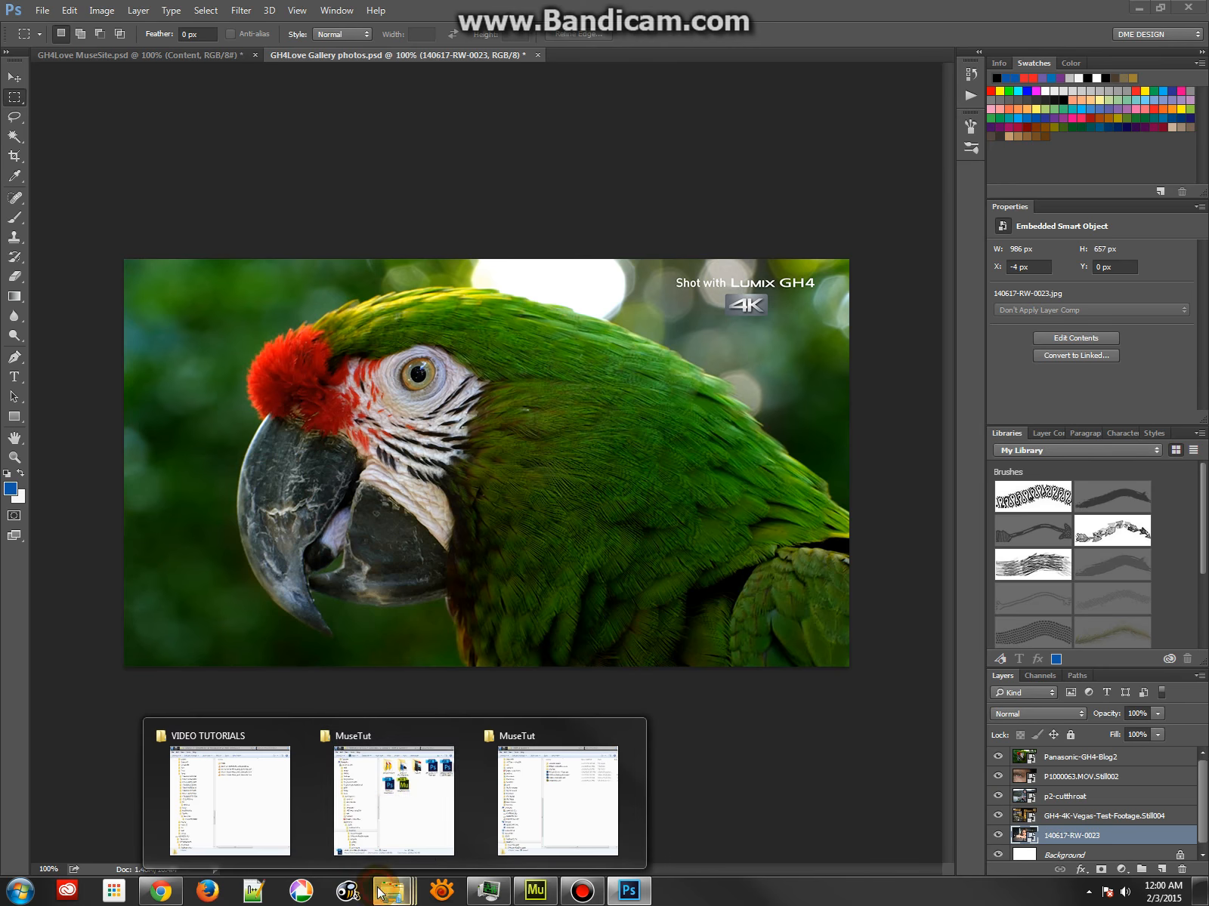
pyautogui.click(400, 808)
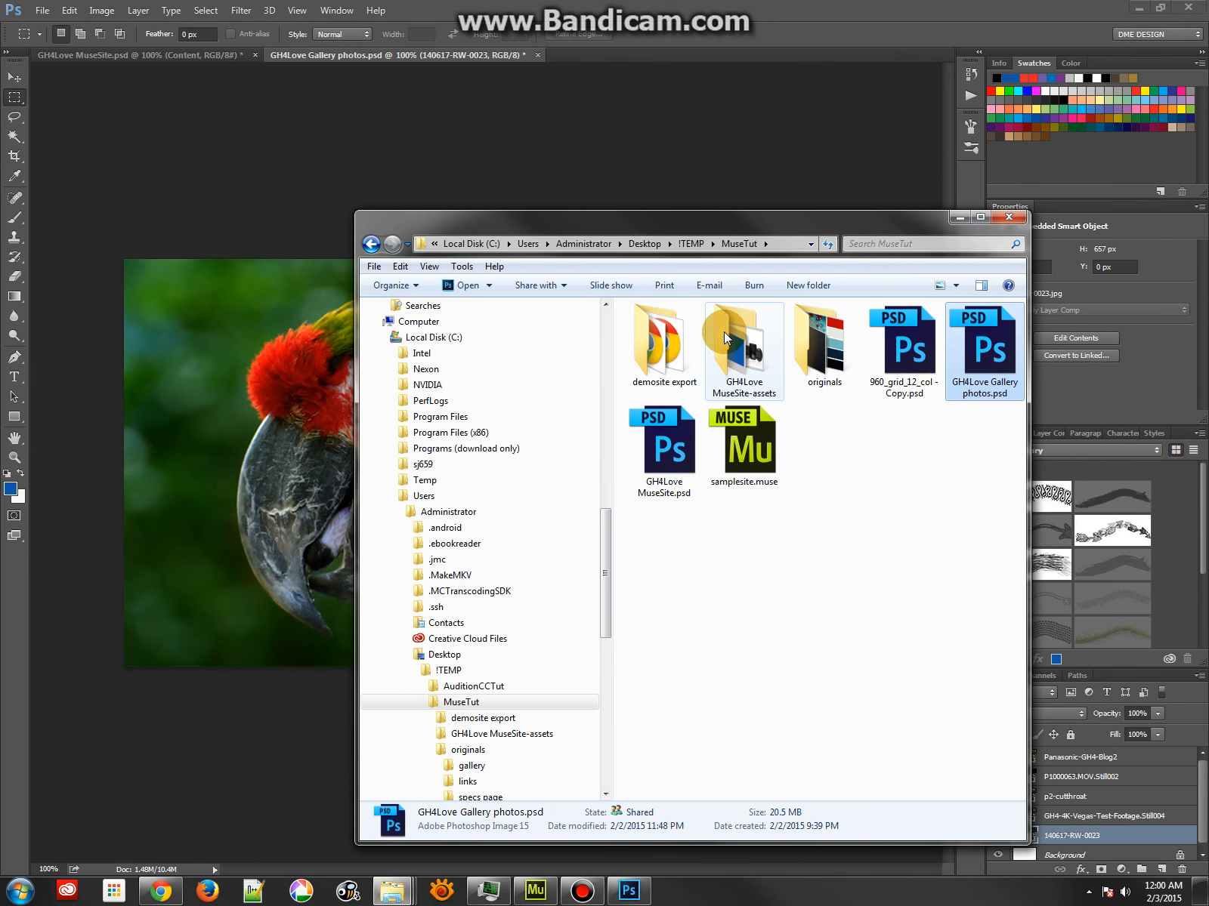
pyautogui.click(724, 336)
pyautogui.doubleClick(808, 341)
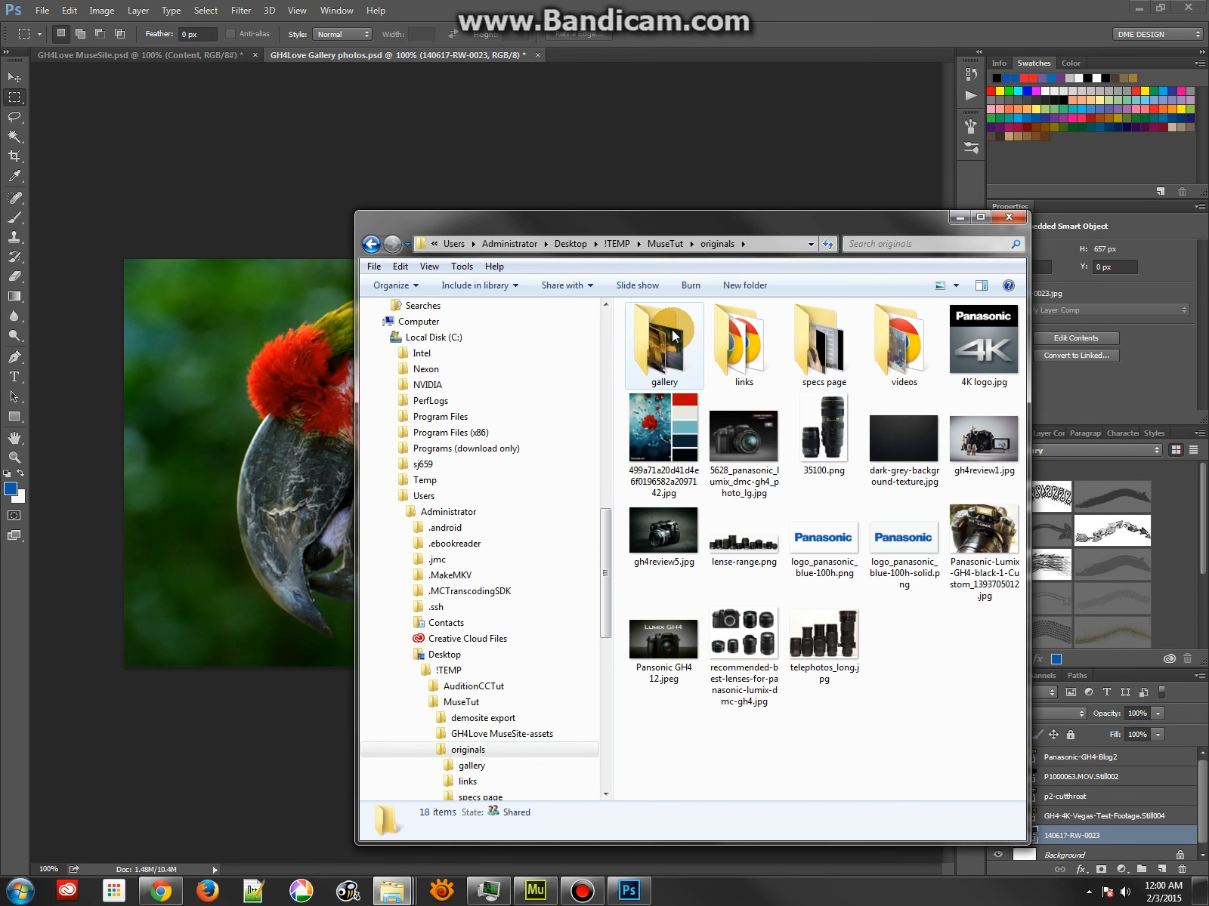
pyautogui.doubleClick(675, 336)
# View 140617-RW-0023.jpg in XnViewMP, browse the other gallery photos, and return to Photoshop
pyautogui.doubleClick(672, 329)
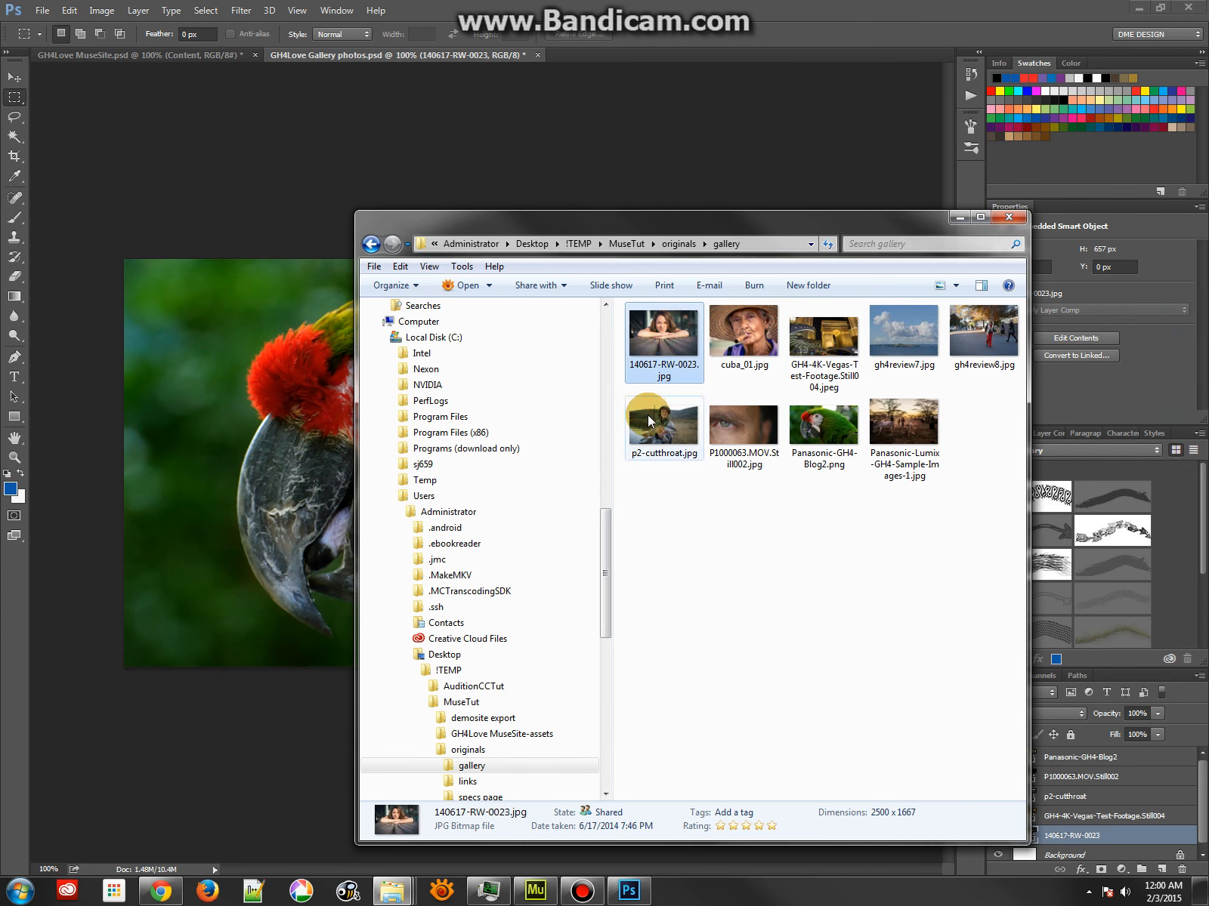
pyautogui.scroll(-7, 635, 341)
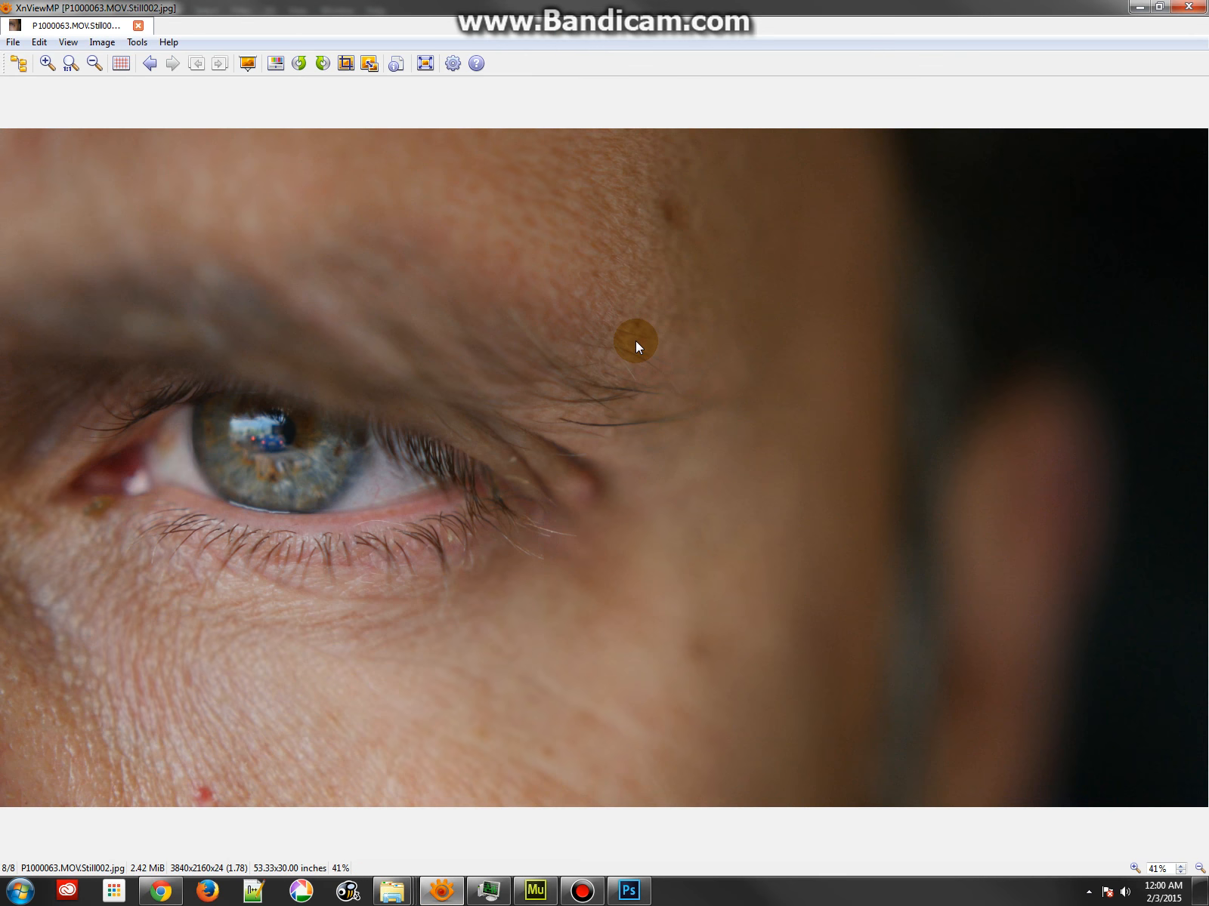
pyautogui.scroll(4, 635, 341)
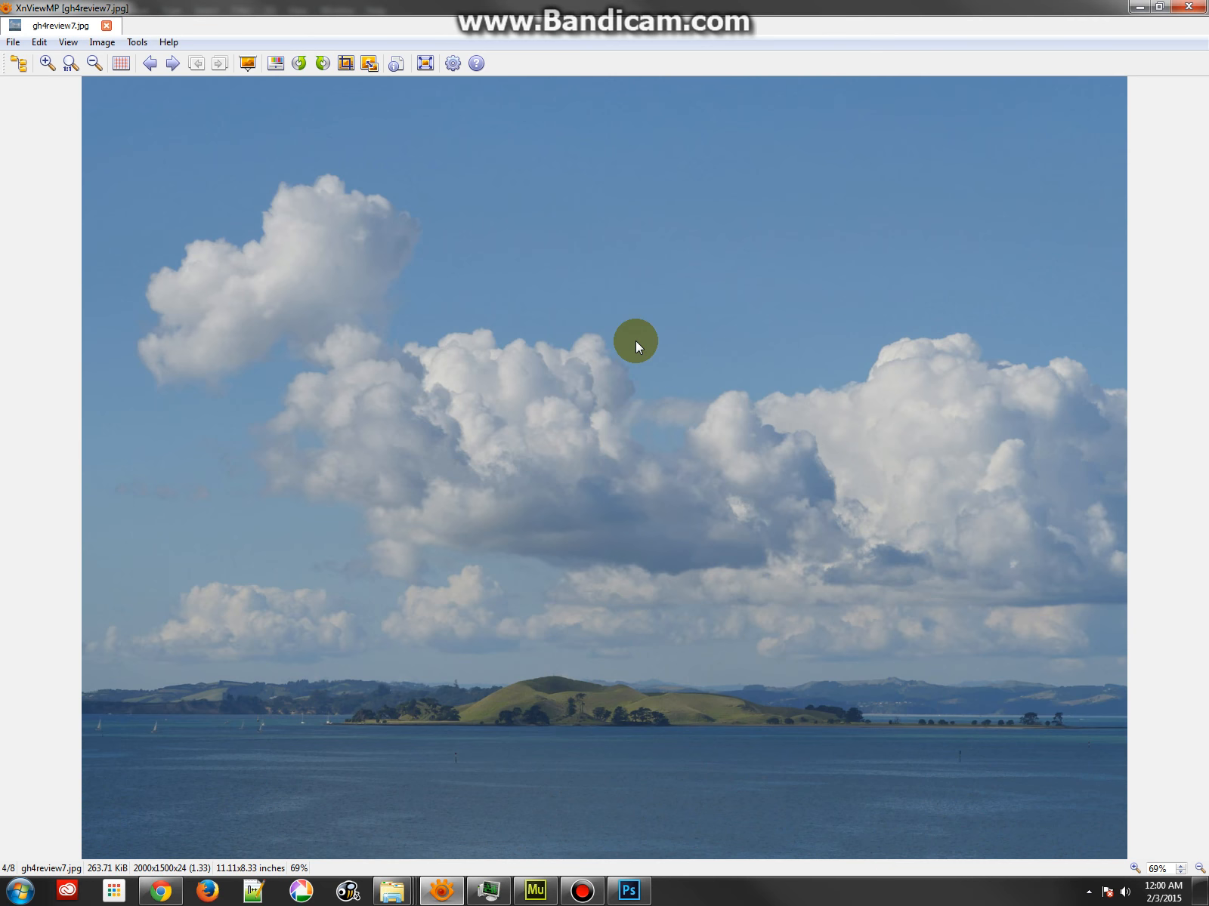
pyautogui.doubleClick(757, 6)
pyautogui.click(1082, 6)
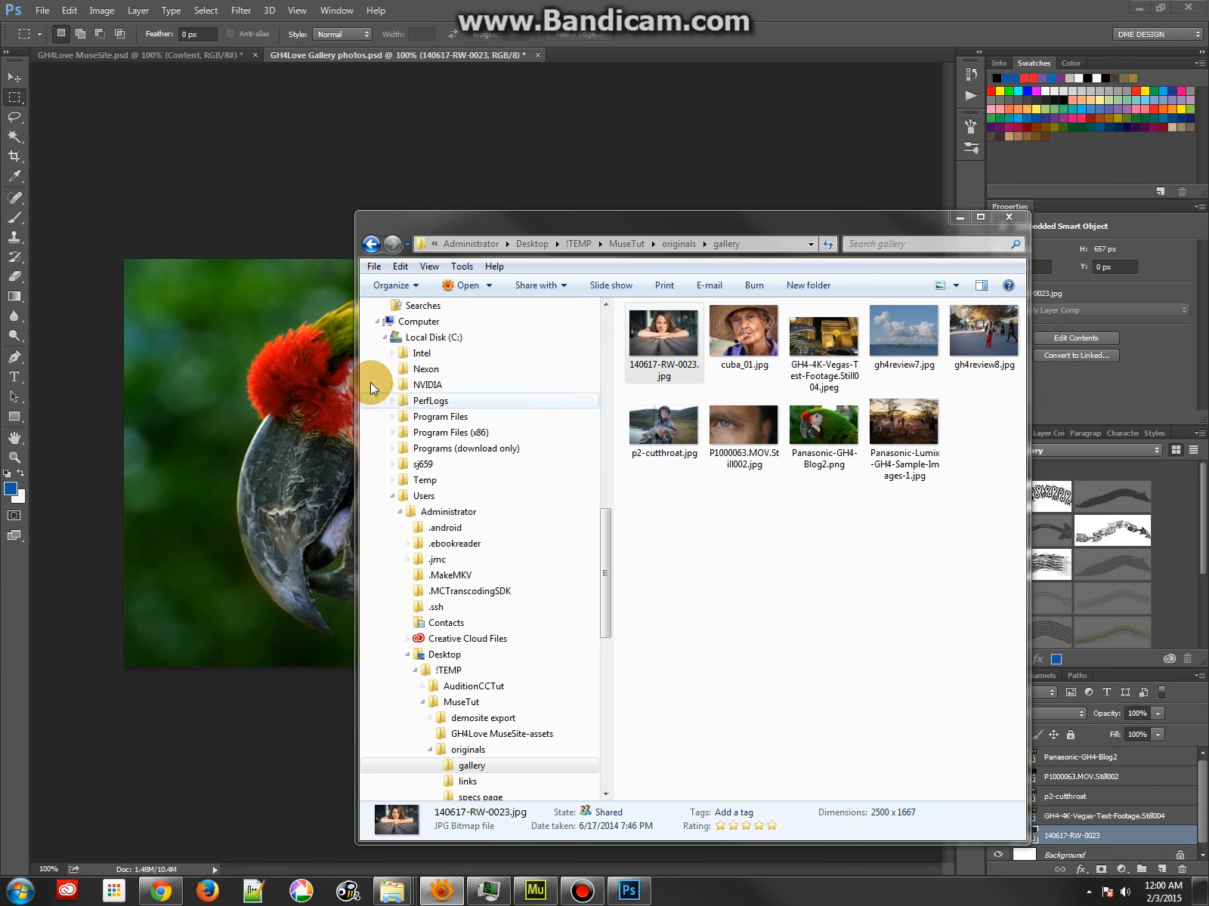
pyautogui.click(242, 202)
# In Image Size, enter a resolution of 72 pixels/inch for the gallery document and turn resampling off
pyautogui.click(103, 11)
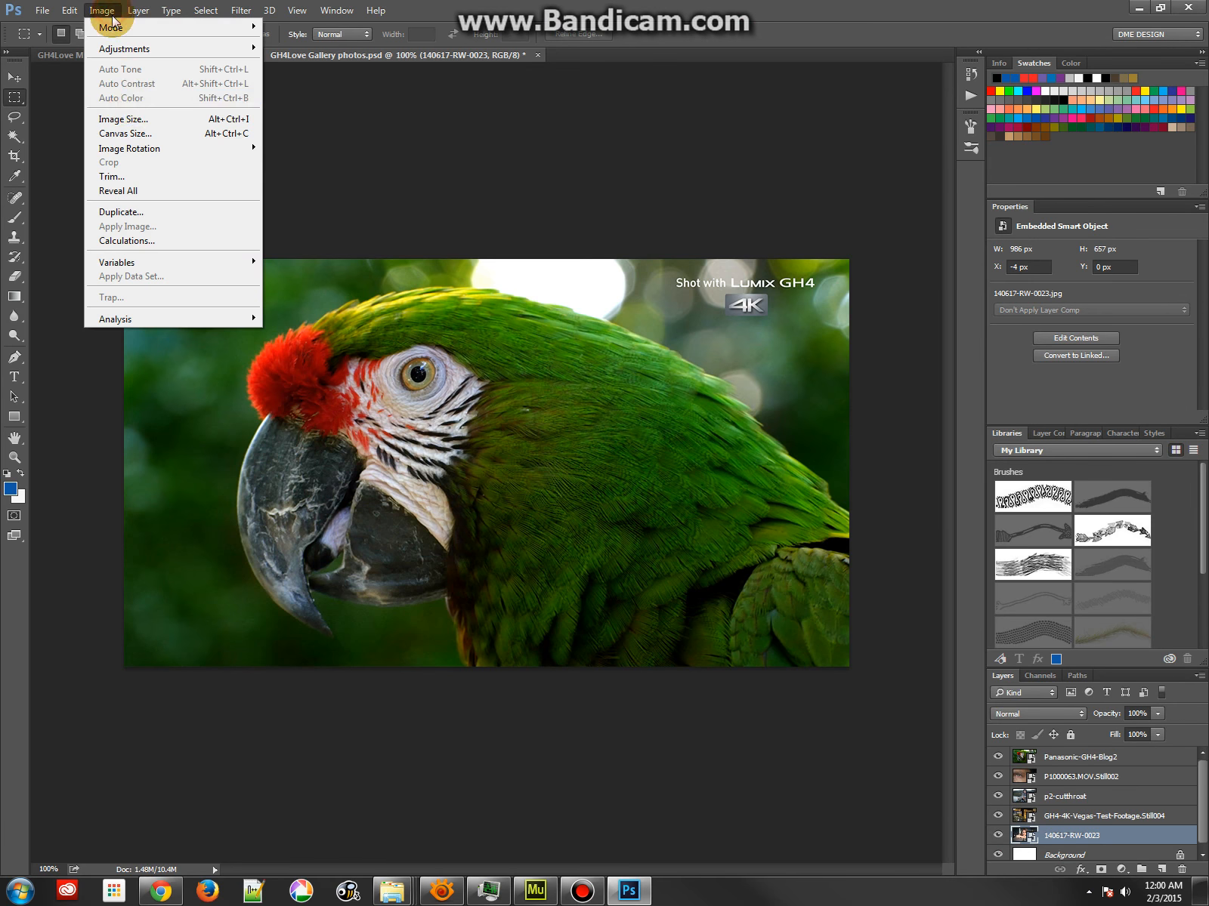
pyautogui.click(121, 118)
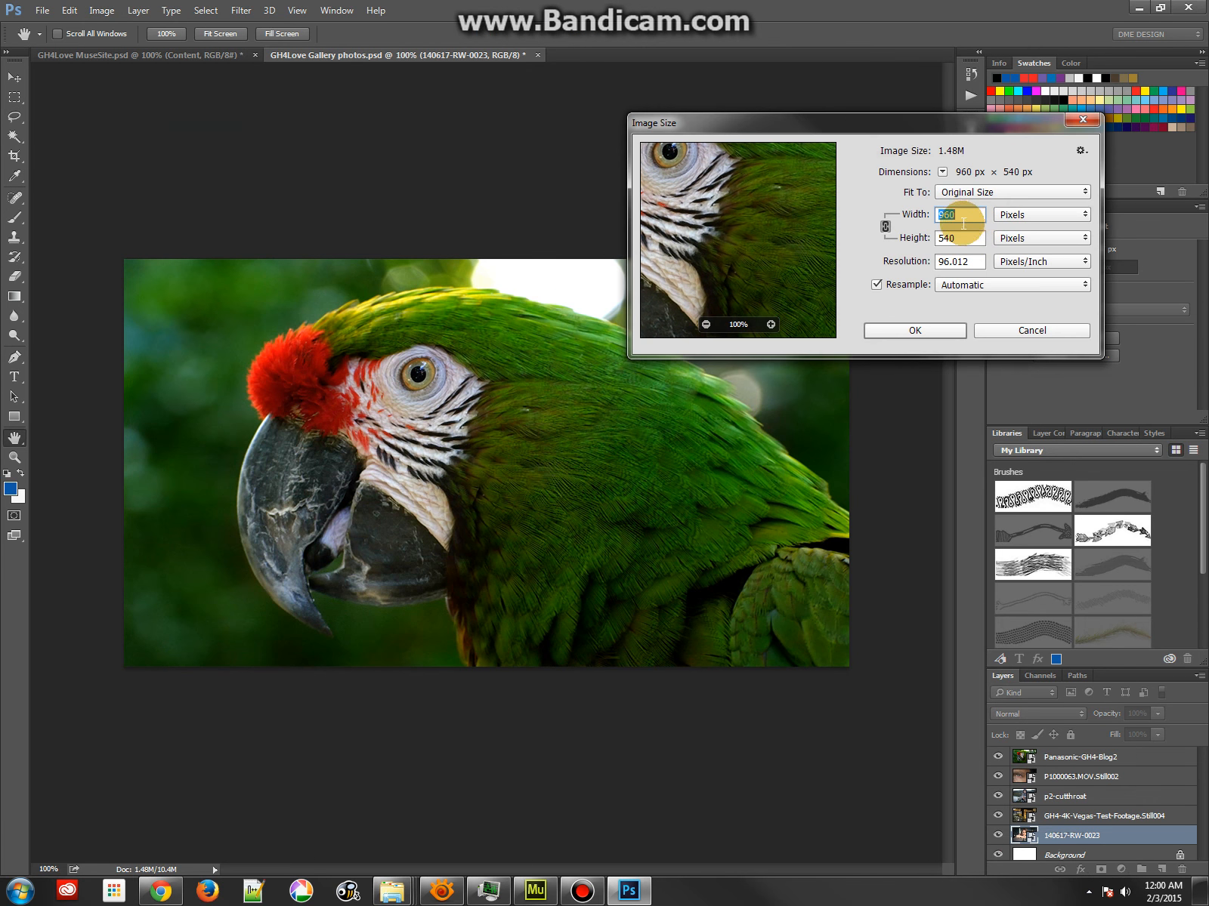
pyautogui.moveTo(975, 263); pyautogui.dragTo(923, 268)
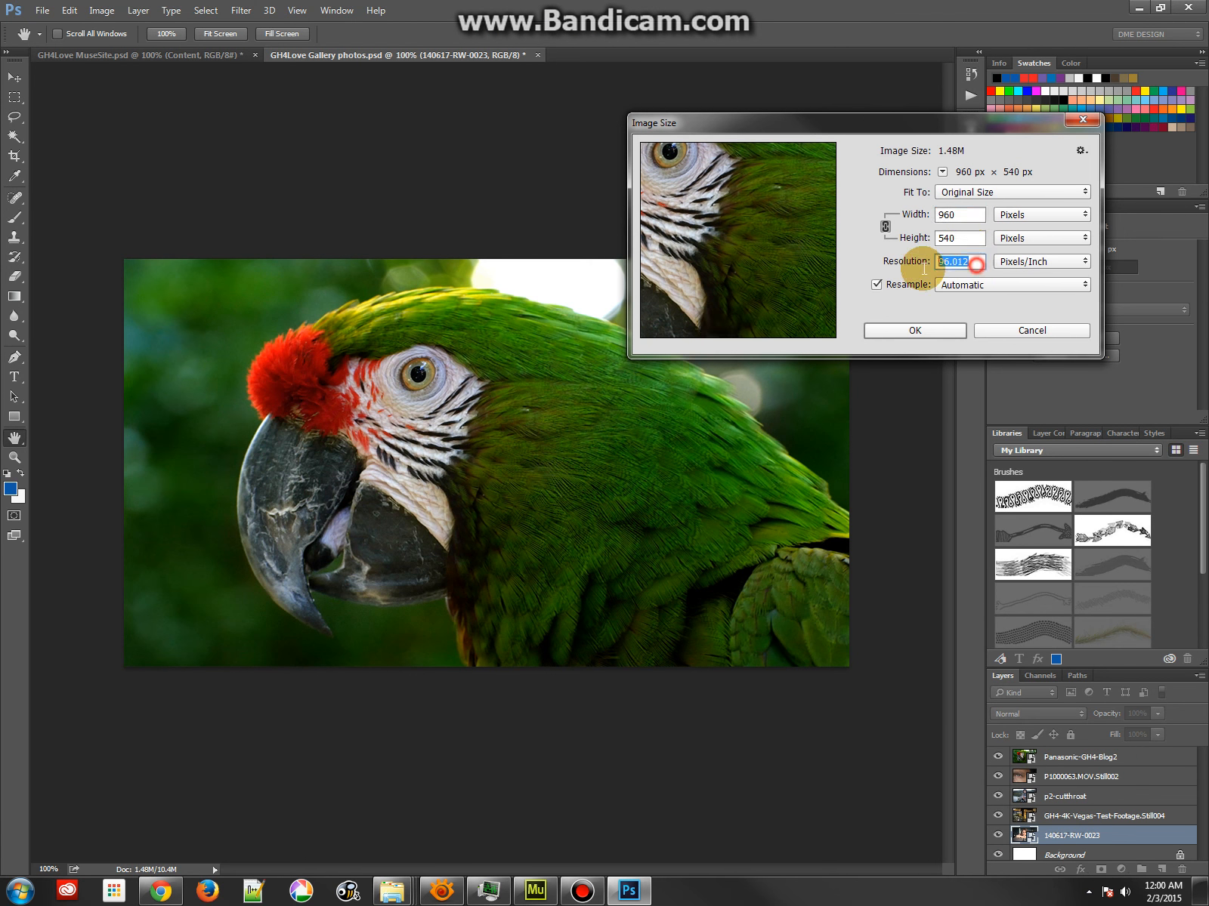
pyautogui.write('72')
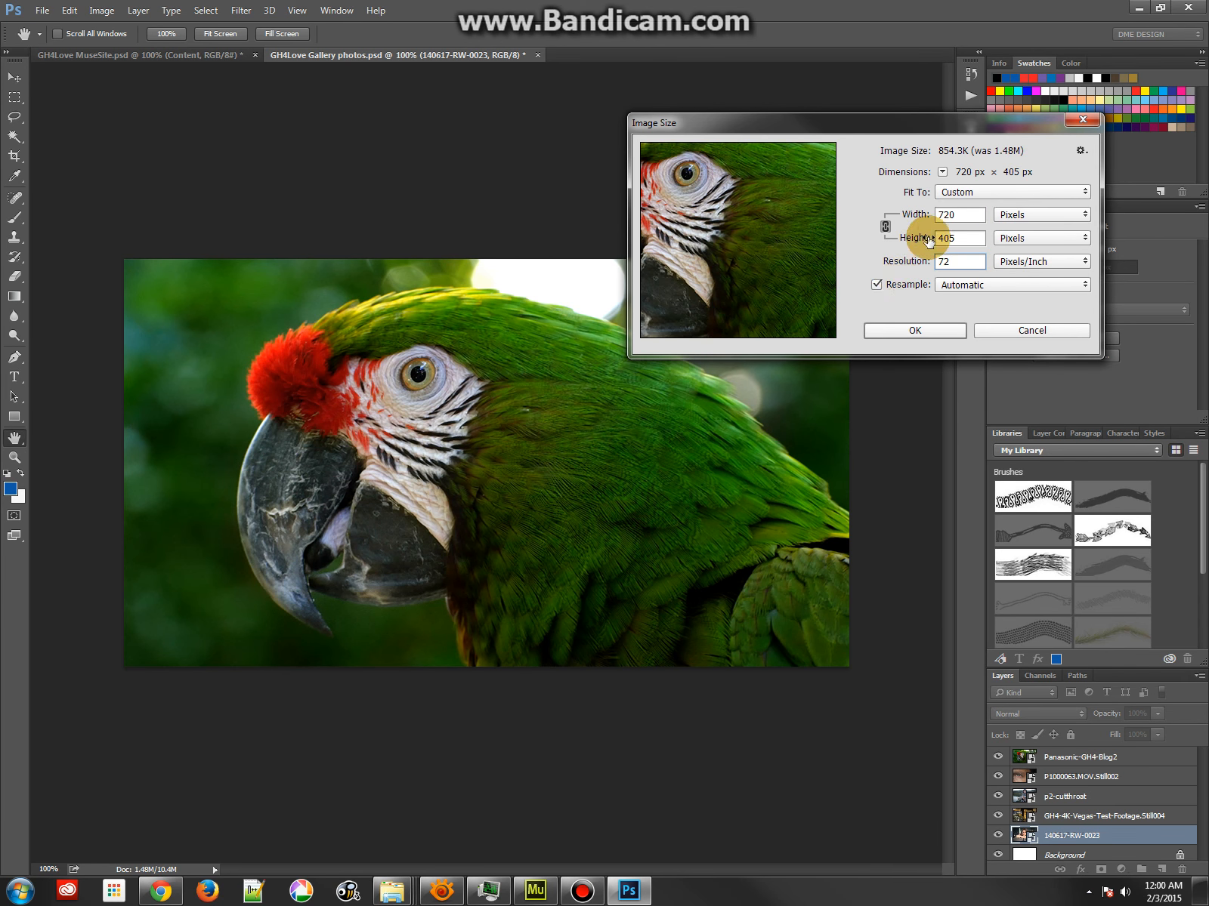
pyautogui.click(876, 284)
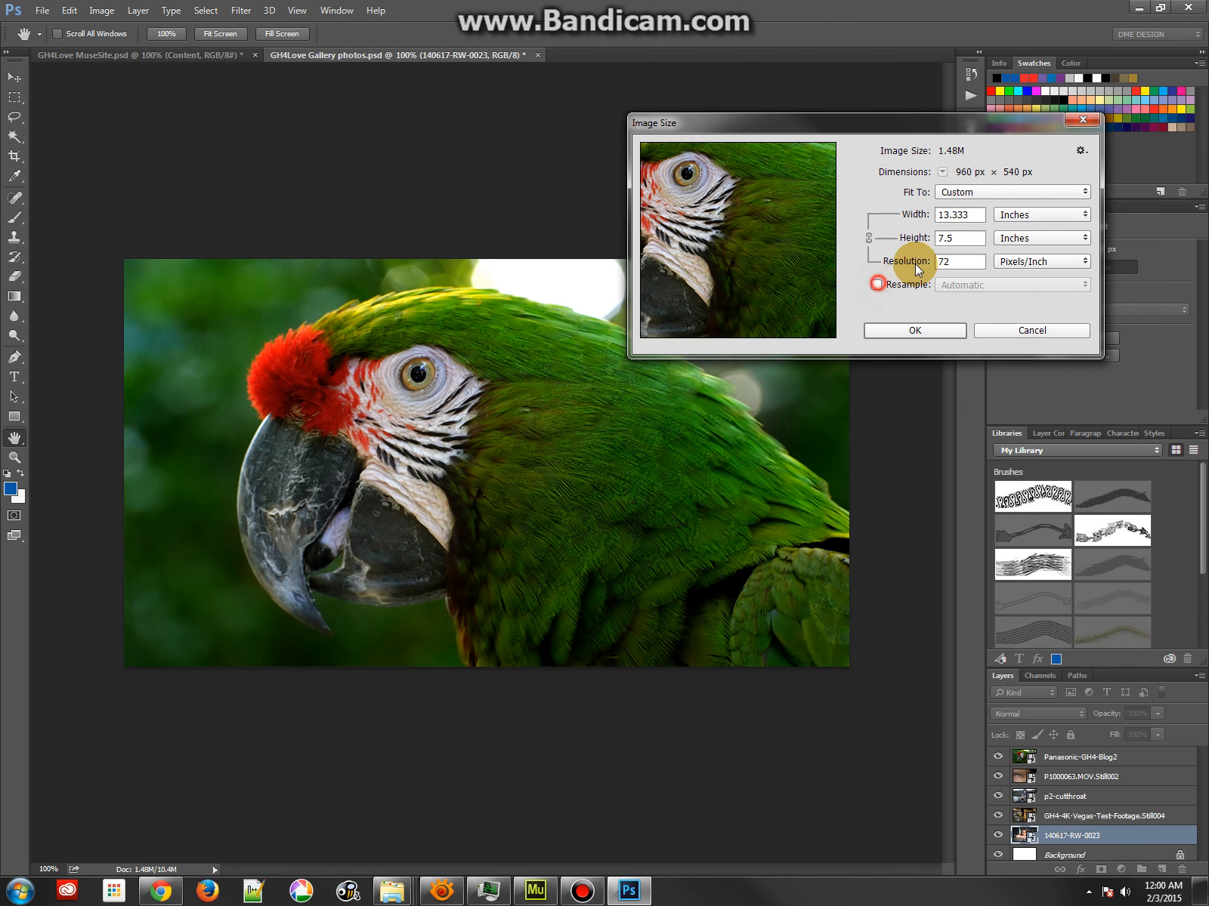
# Turn resampling back on and set the width unit to pixels
pyautogui.moveTo(977, 215); pyautogui.dragTo(909, 218)
pyautogui.click(1009, 215)
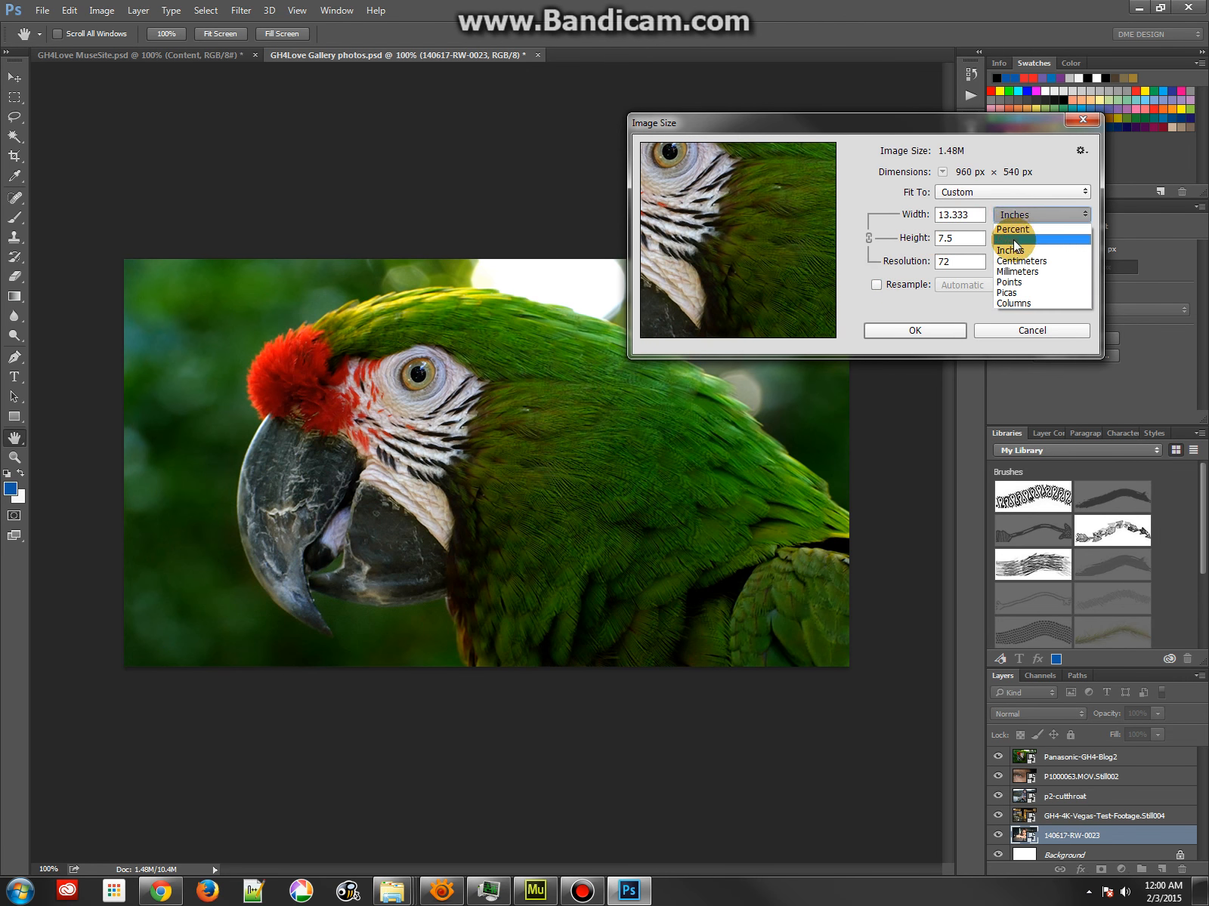
pyautogui.click(888, 293)
pyautogui.click(876, 285)
pyautogui.click(1010, 216)
pyautogui.click(1016, 229)
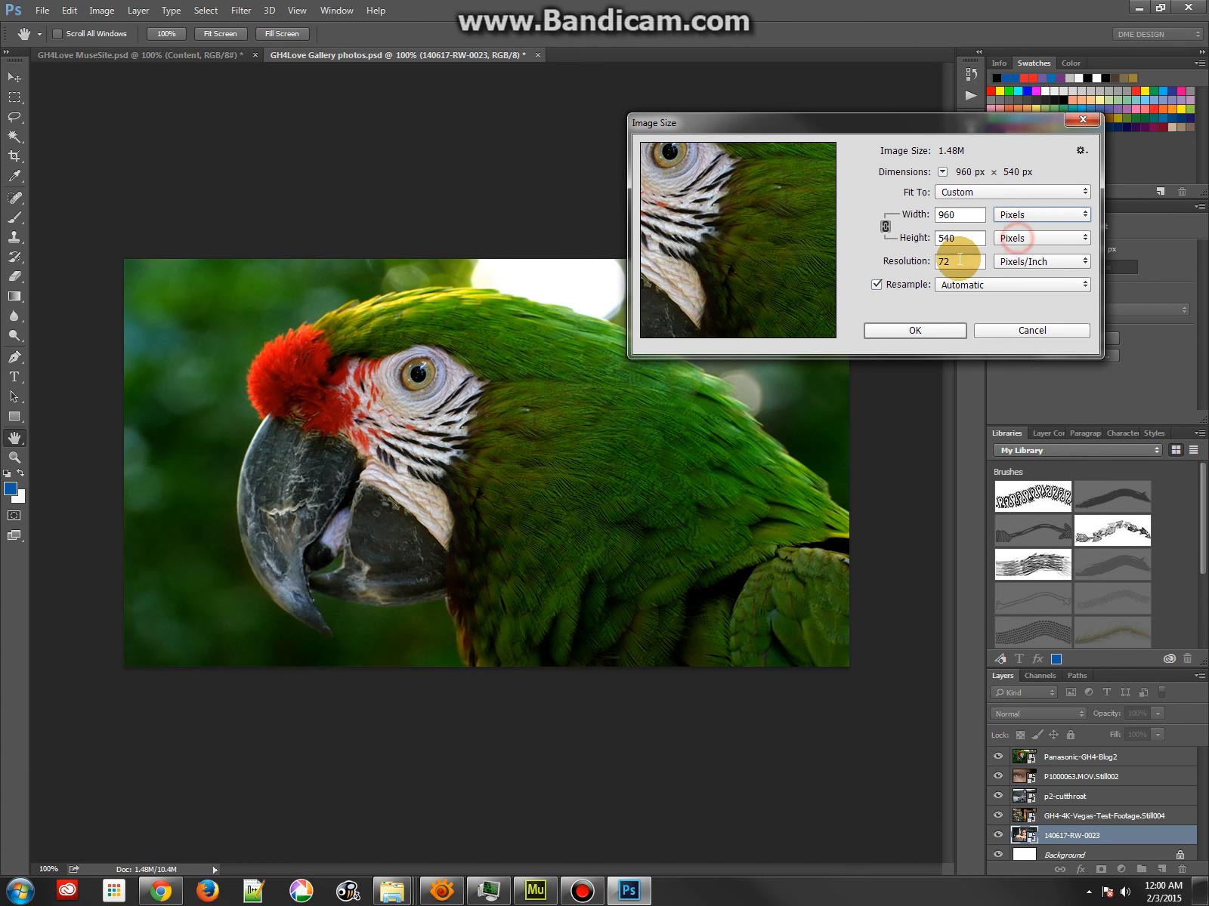
# Check the width units offered without resampling, and go back to resampling with the width in pixels
pyautogui.click(876, 285)
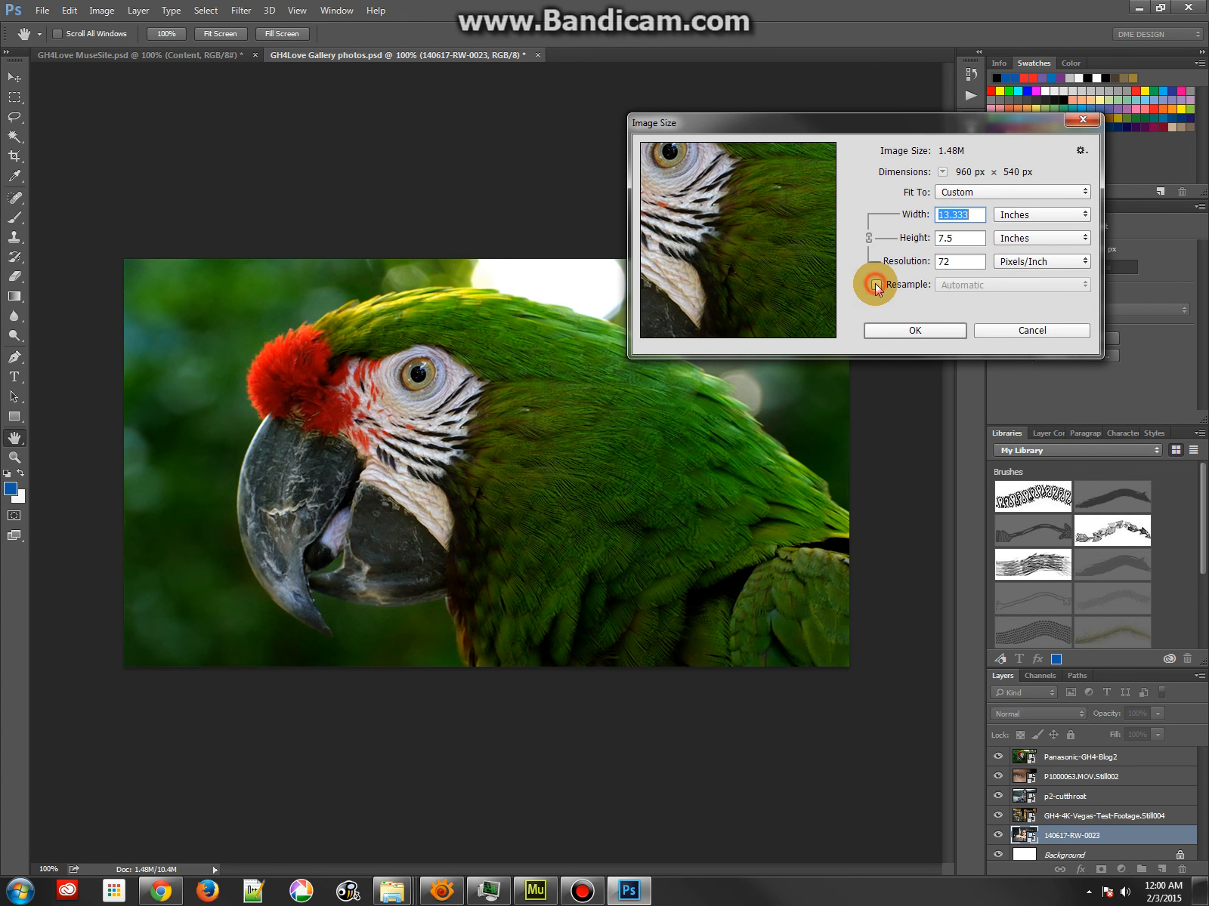
pyautogui.click(1014, 214)
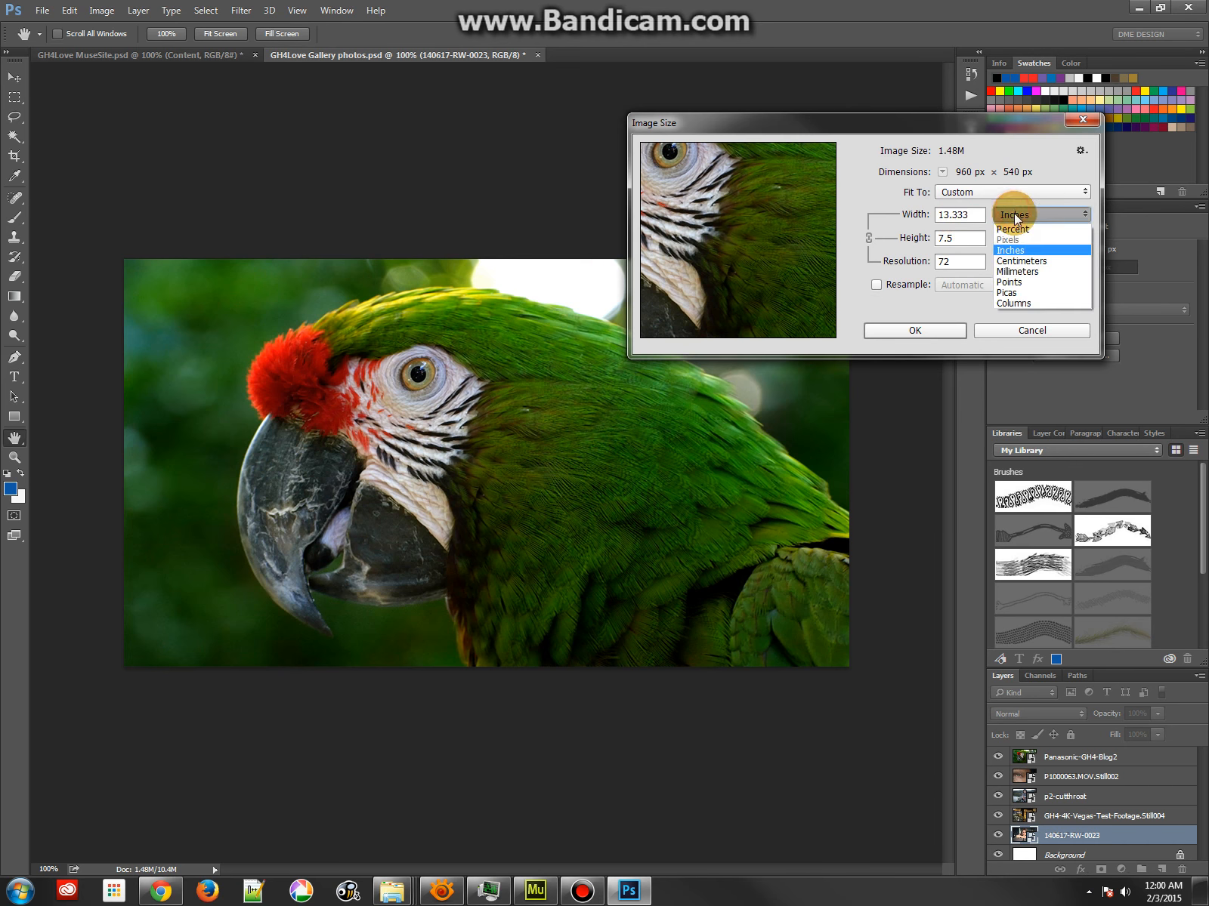
pyautogui.click(876, 285)
pyautogui.click(877, 284)
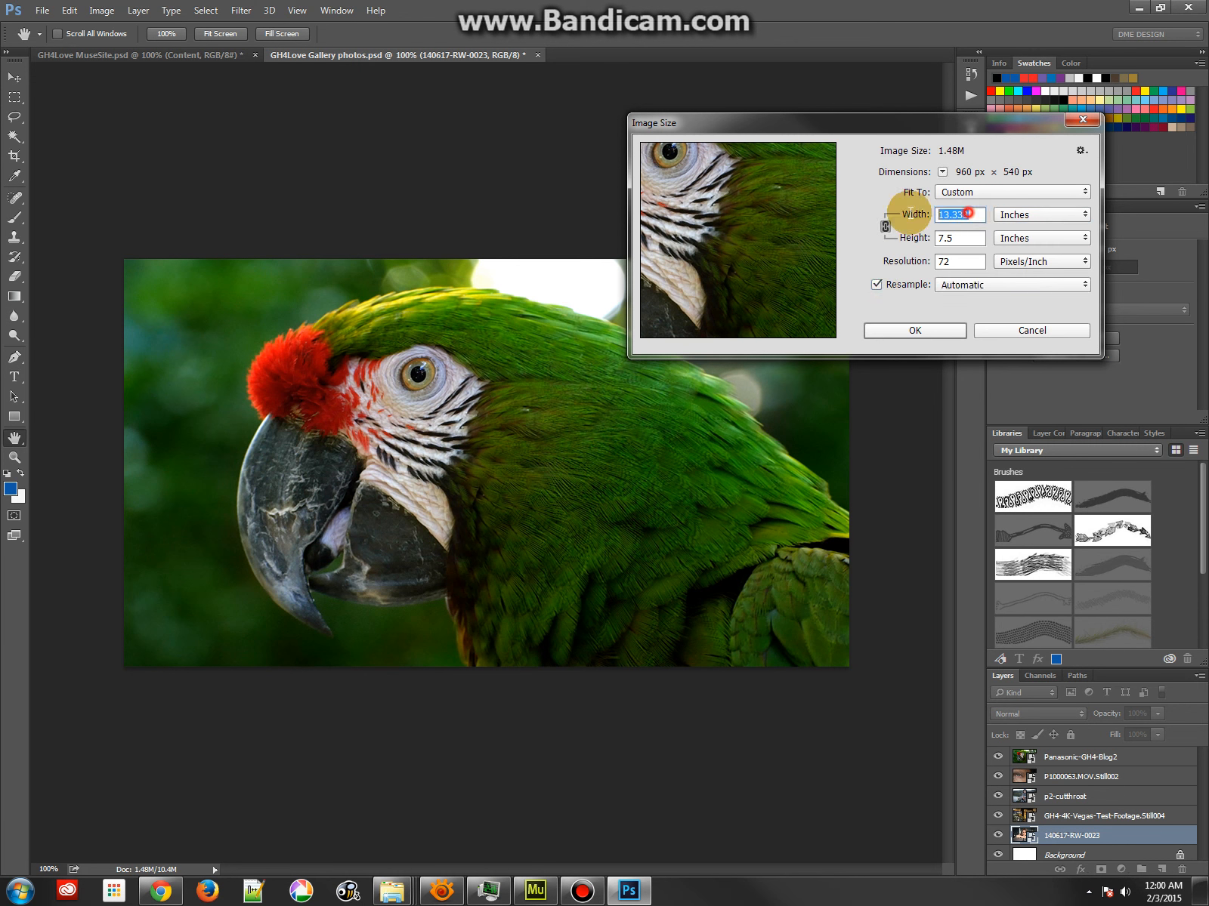
pyautogui.click(1050, 215)
pyautogui.click(1026, 241)
# Check the Fit To presets, keep Custom, and apply the image size of 960 × 540 px at 72 pixels/inch
pyautogui.click(970, 194)
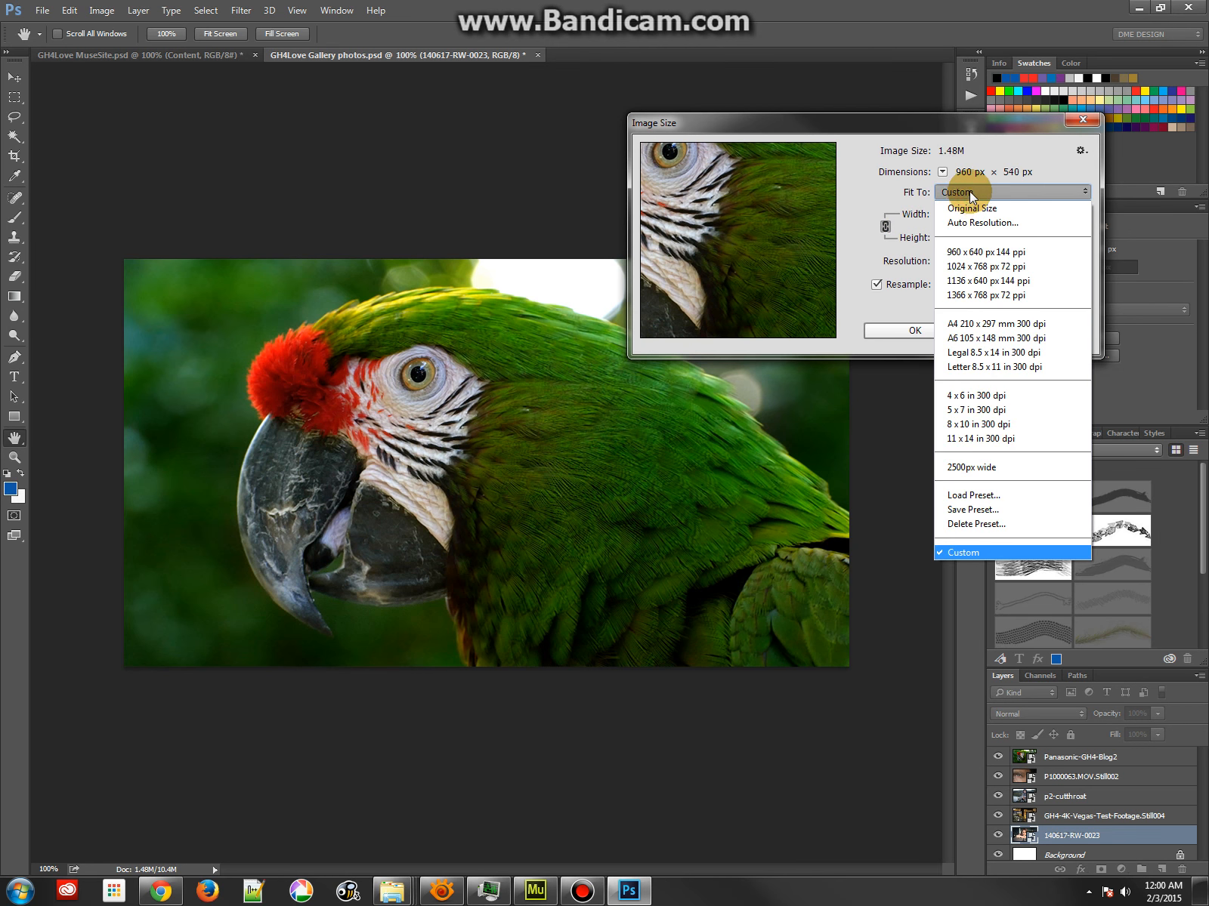
pyautogui.click(967, 193)
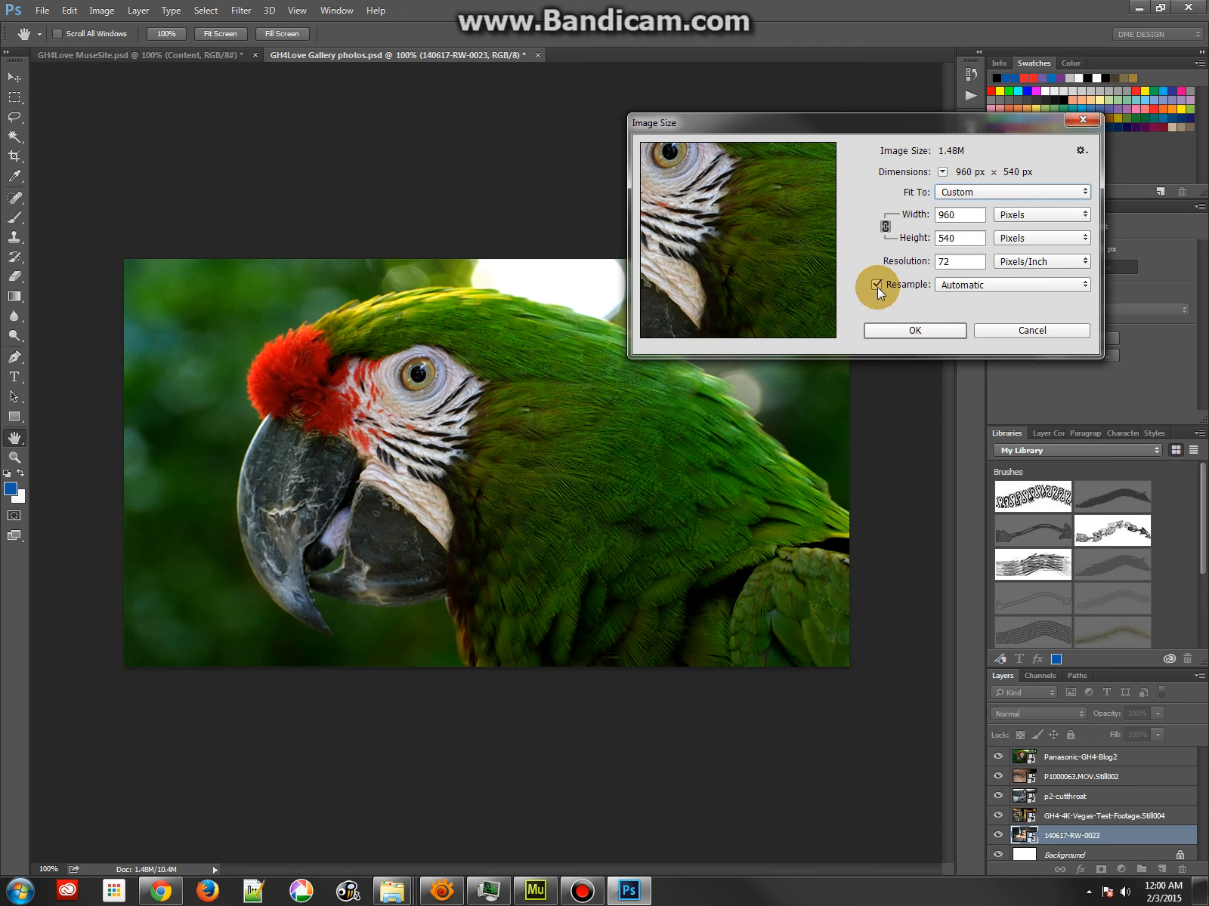
pyautogui.click(890, 331)
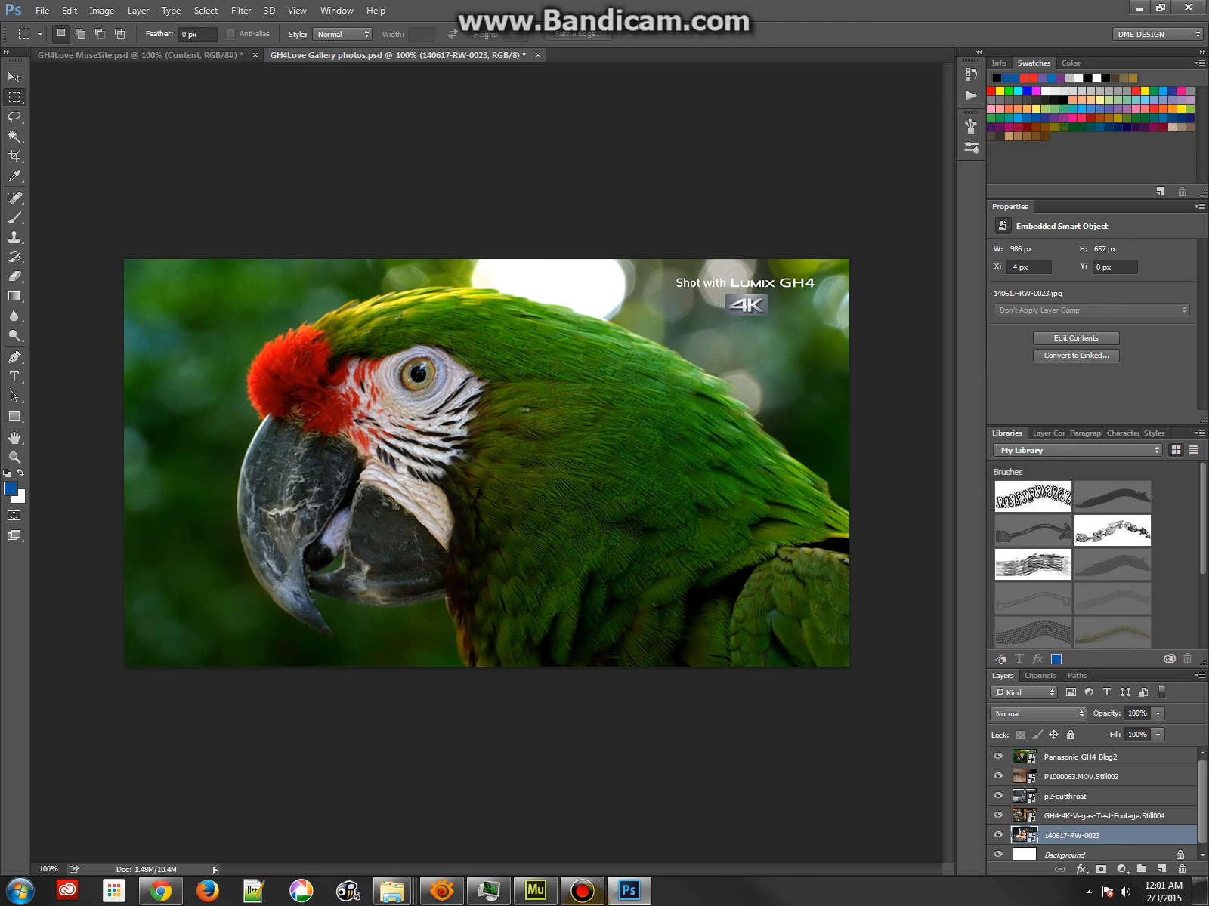
# Switch to the originals gallery folder and place cuba_01.jpg into the gallery photos document above the 140617-RW-0023 layer
pyautogui.moveTo(392, 892)
pyautogui.click(406, 801)
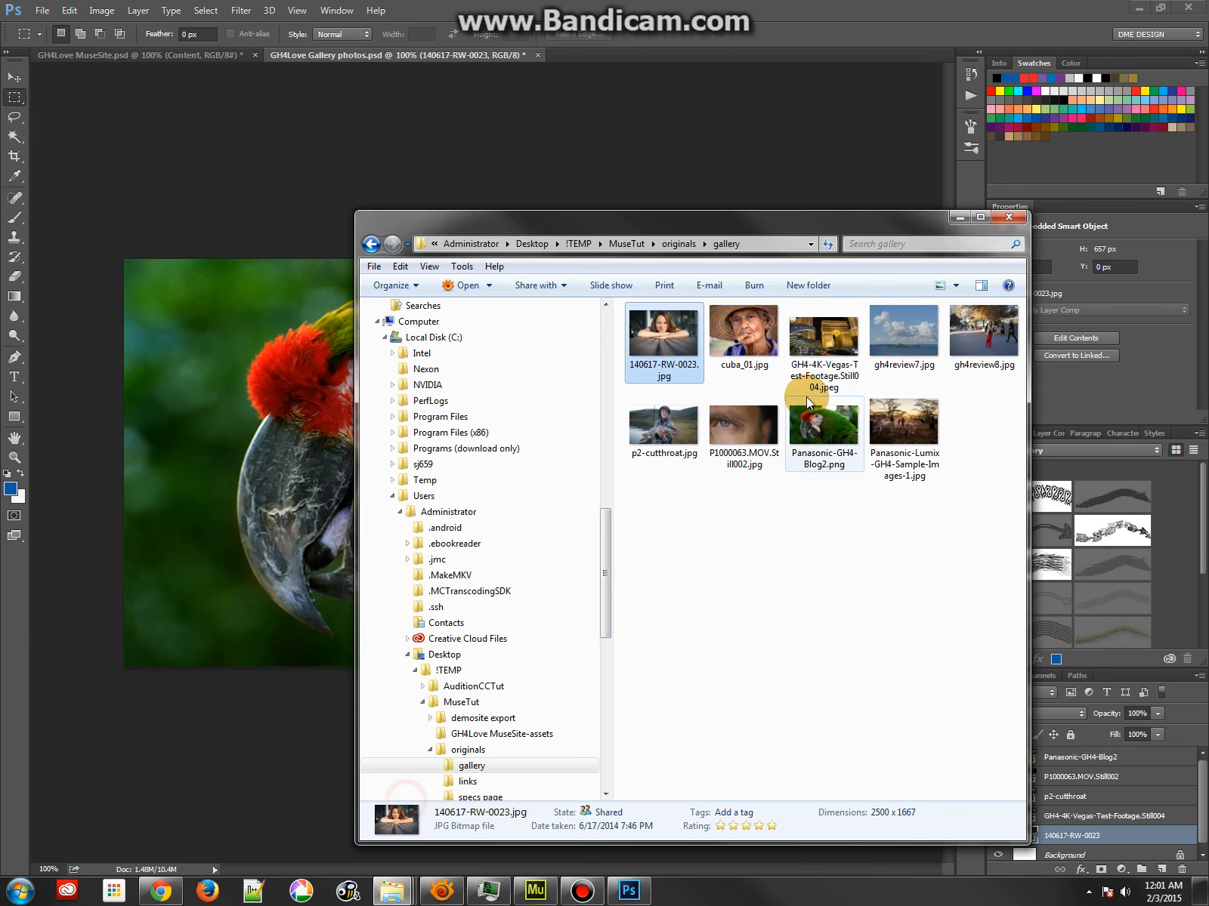
pyautogui.moveTo(768, 245); pyautogui.dragTo(668, 308)
pyautogui.moveTo(898, 392); pyautogui.dragTo(319, 379)
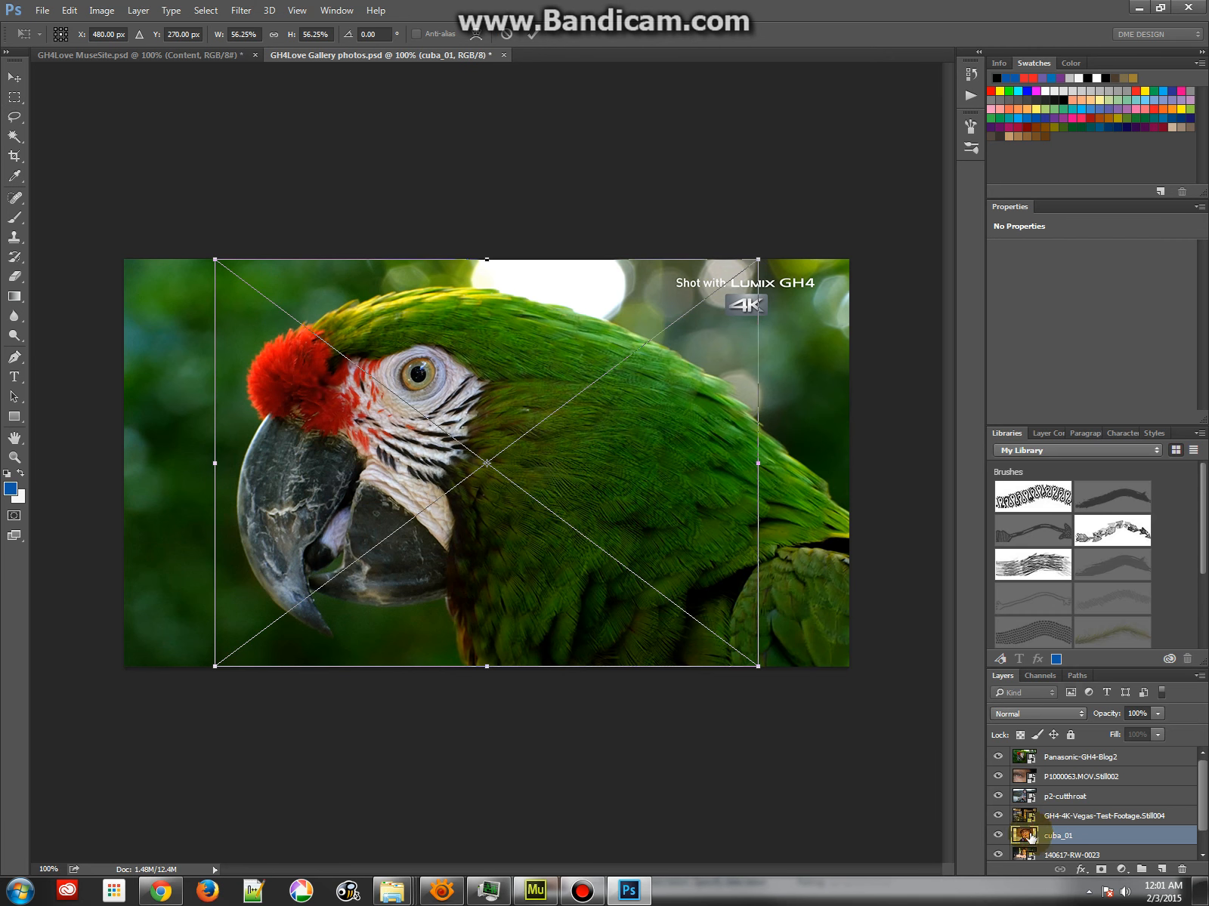
# Scale the placed cuba_01 image to about 964 × 722 px so it covers the whole canvas, and commit the placement
pyautogui.moveTo(215, 259); pyautogui.dragTo(112, 198)
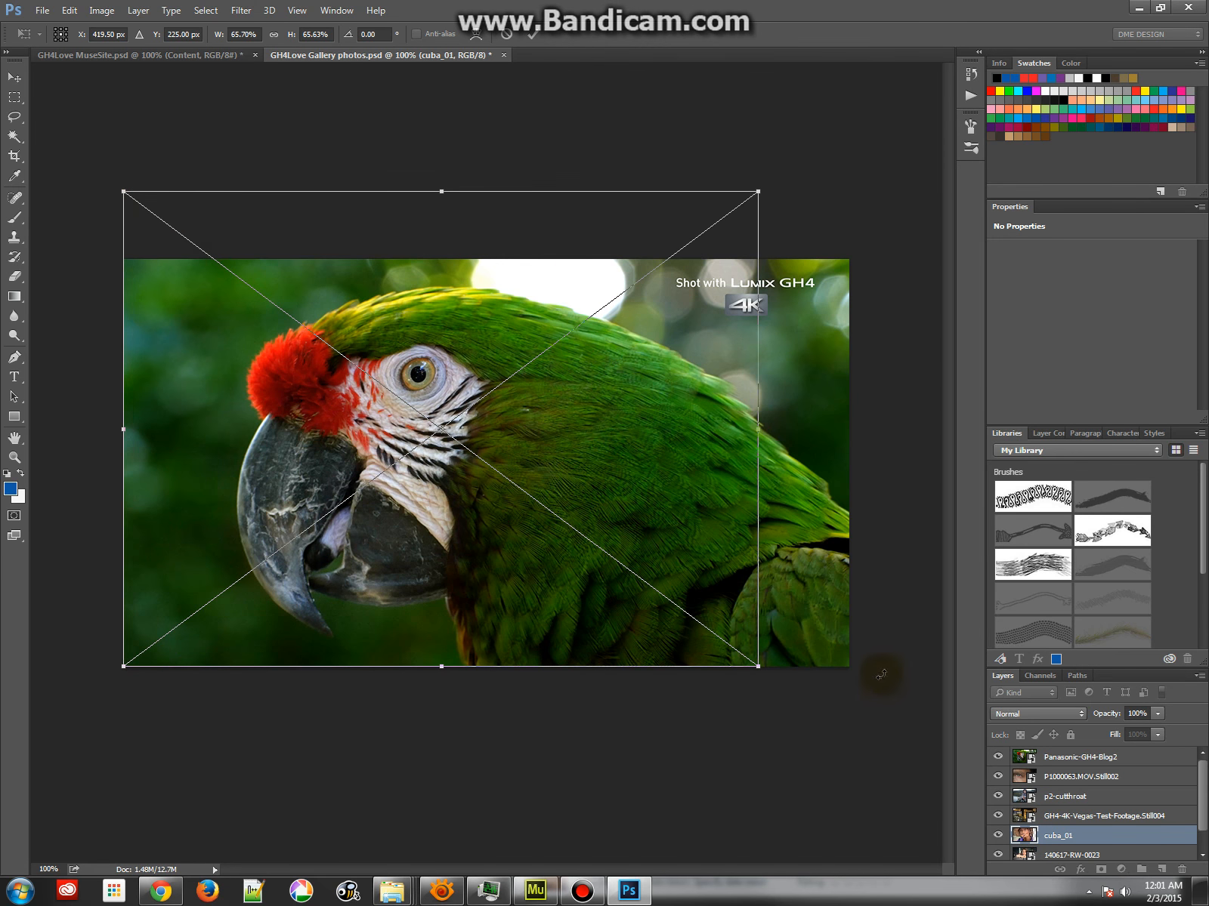
pyautogui.moveTo(762, 669); pyautogui.dragTo(854, 738)
pyautogui.doubleClick(790, 601)
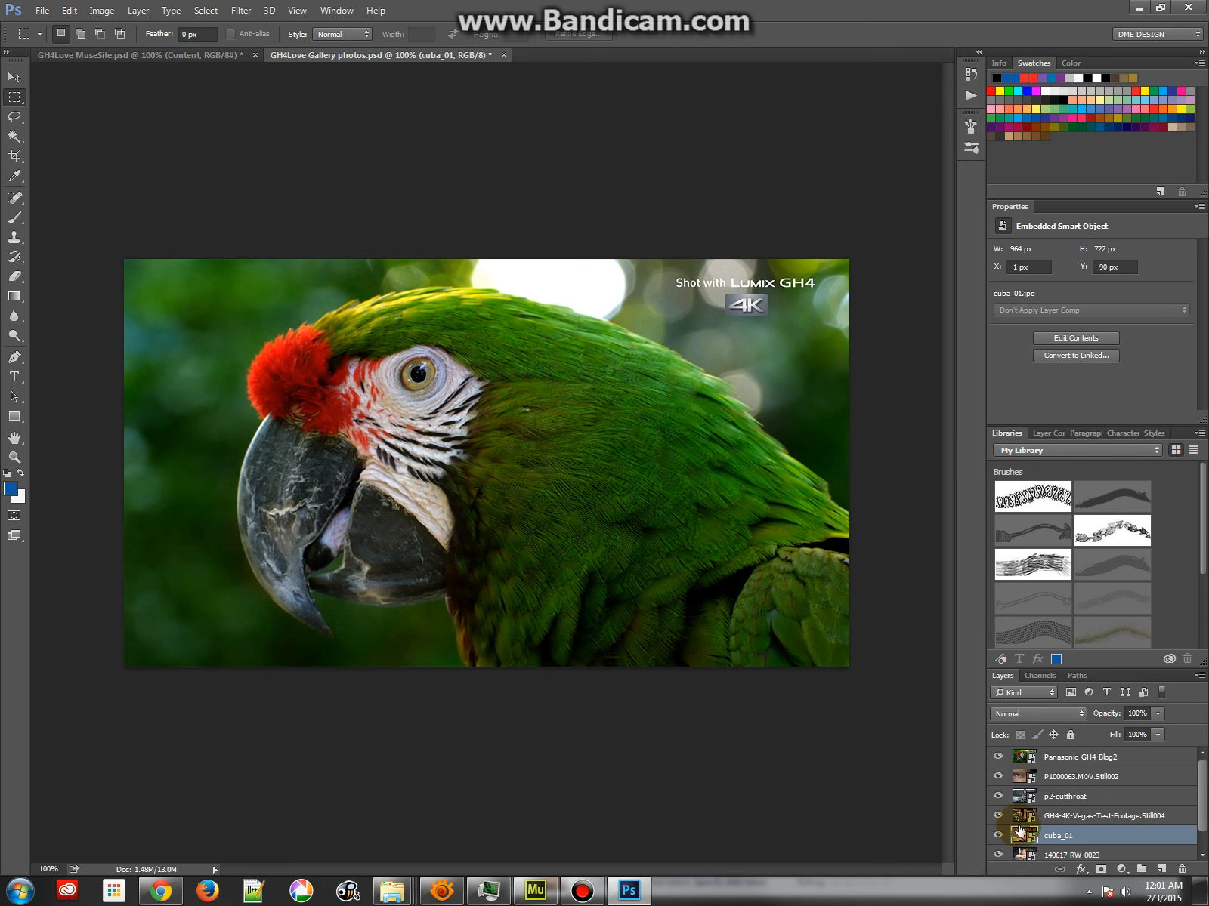